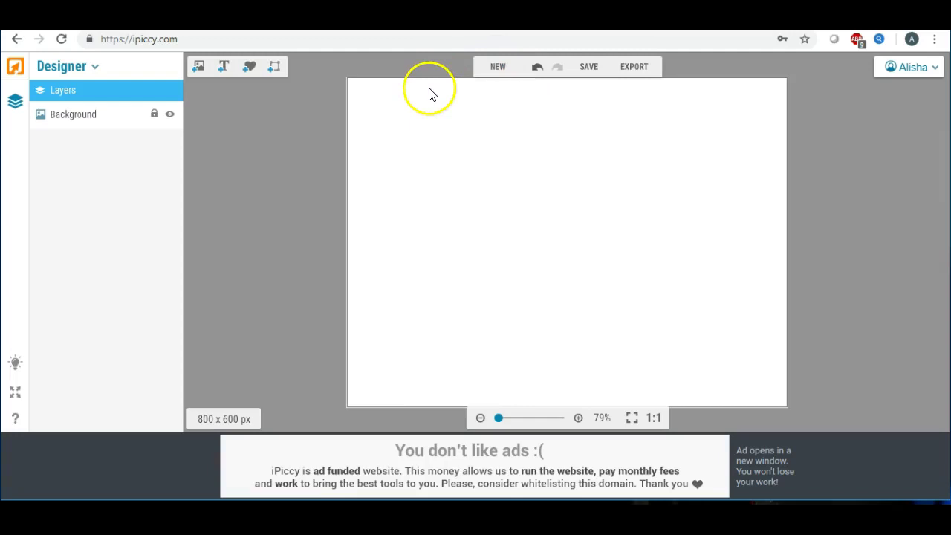
# Create a new blank design with the 5 x 7" canvas size, 1500 x 2100 px, and white canvas color
pyautogui.click(497, 68)
pyautogui.click(467, 195)
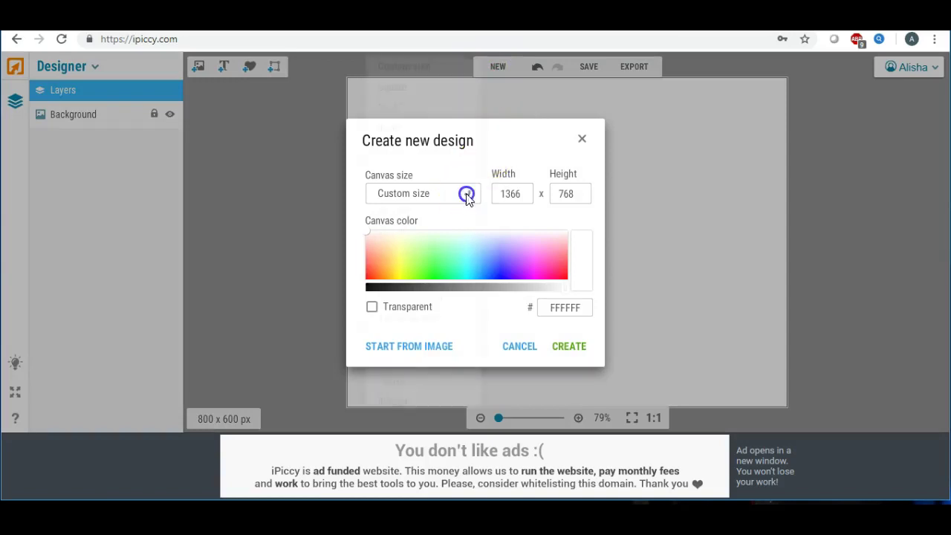
pyautogui.click(407, 154)
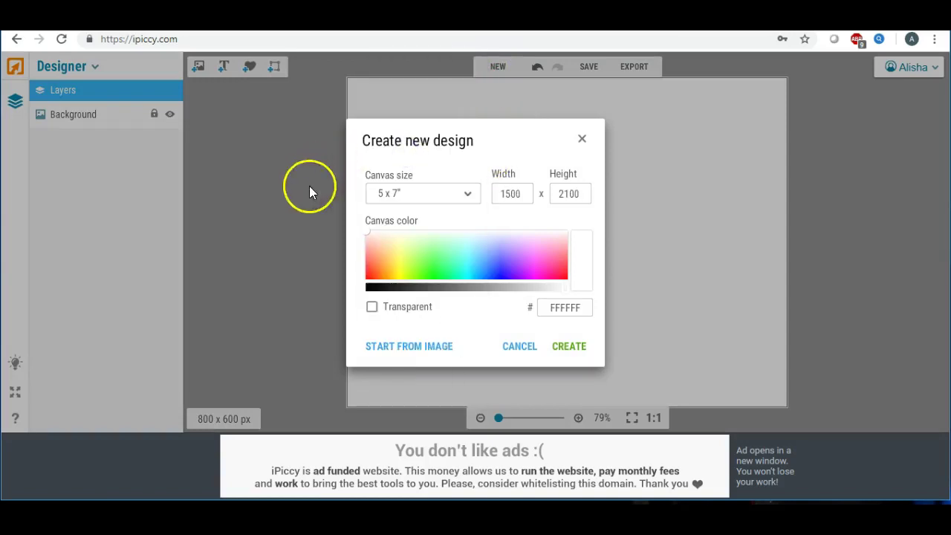
pyautogui.click(569, 348)
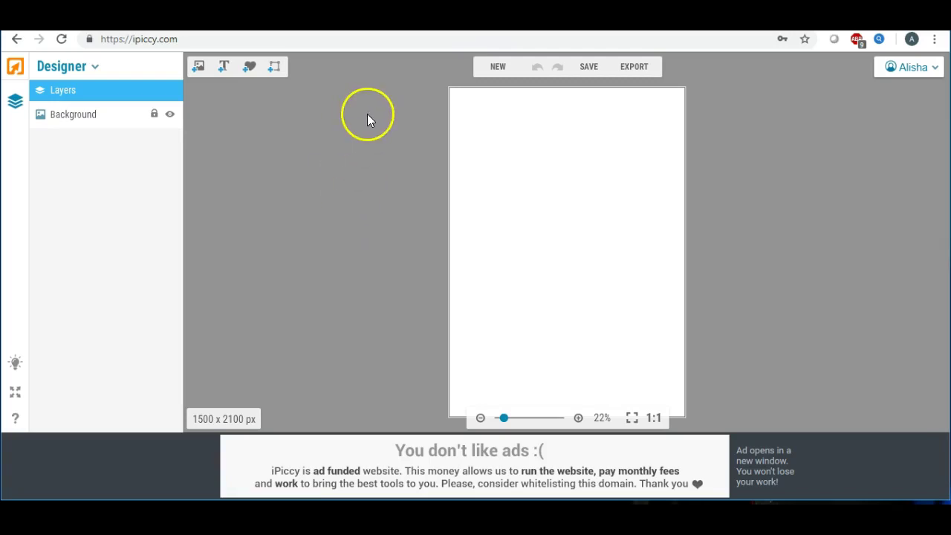
# Place the uploaded red Christmas truck image in the middle of the canvas and select it
pyautogui.click(578, 419)
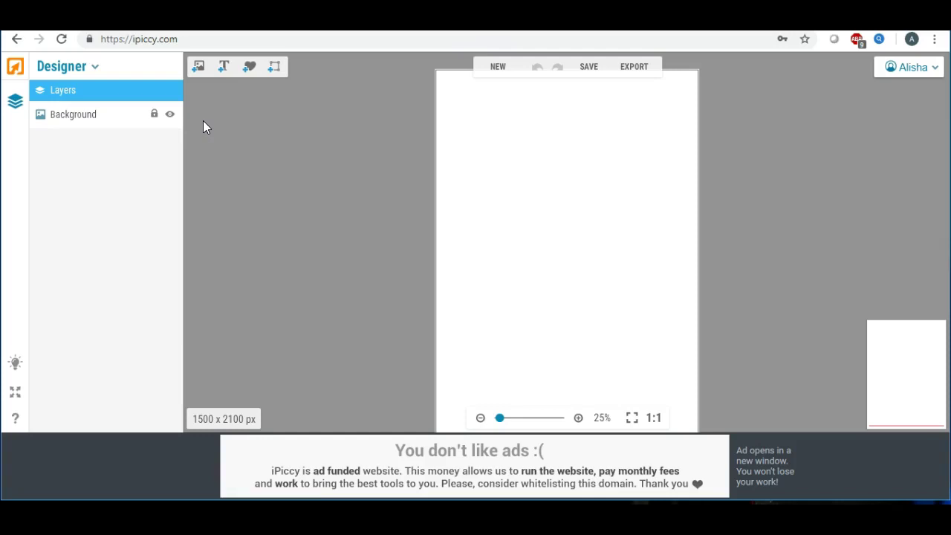
pyautogui.click(198, 68)
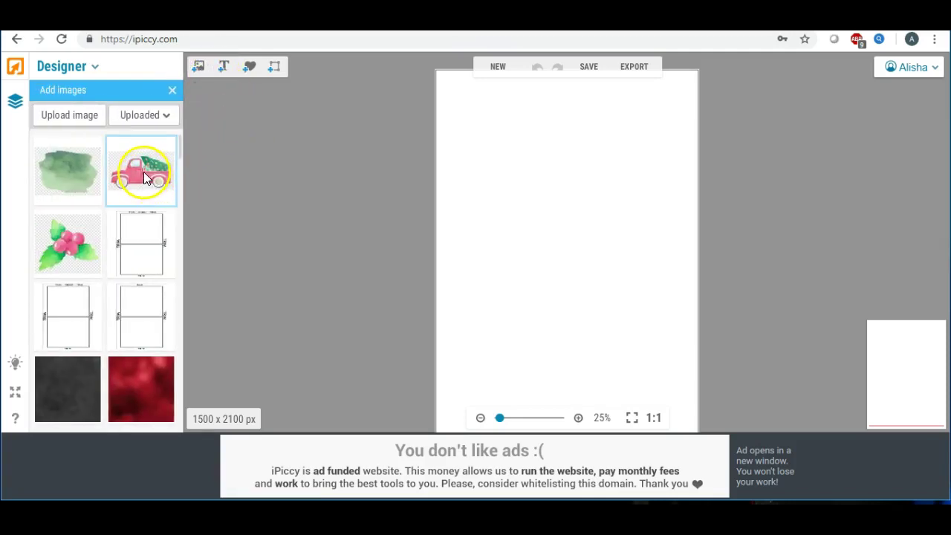
pyautogui.moveTo(145, 177); pyautogui.dragTo(547, 260)
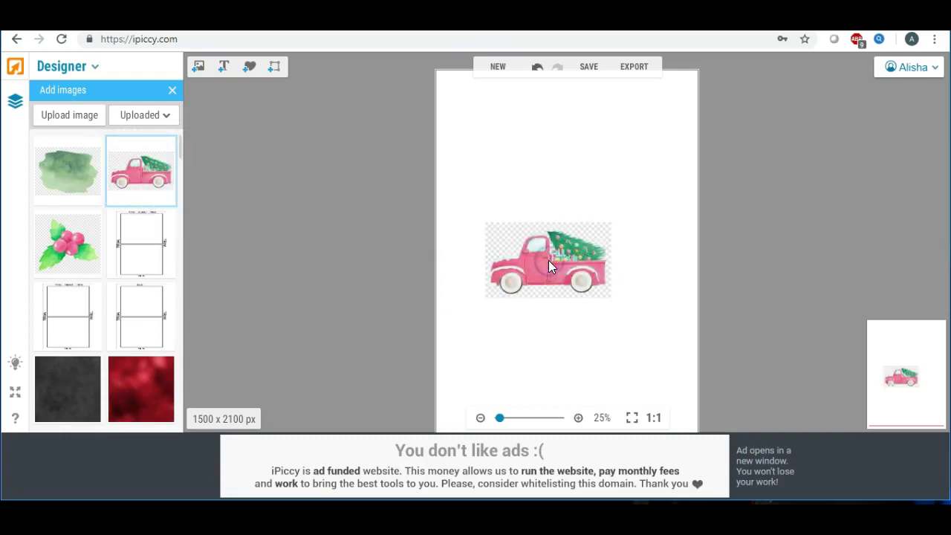
pyautogui.click(550, 260)
pyautogui.click(561, 263)
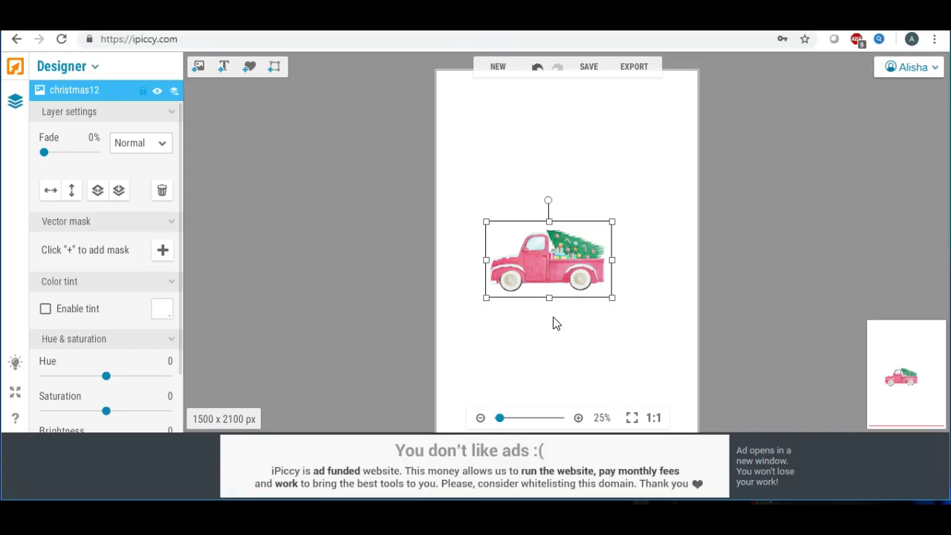
pyautogui.click(545, 292)
pyautogui.click(559, 339)
pyautogui.click(570, 290)
pyautogui.click(572, 325)
pyautogui.click(582, 314)
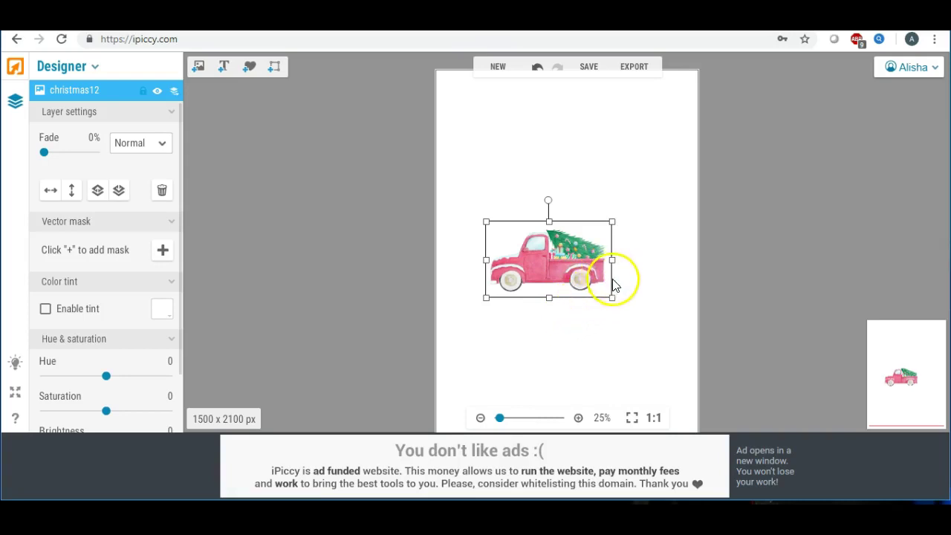
# Enlarge the truck image to nearly the full canvas width and center it horizontally on the canvas
pyautogui.moveTo(575, 282); pyautogui.dragTo(711, 431)
pyautogui.click(595, 291)
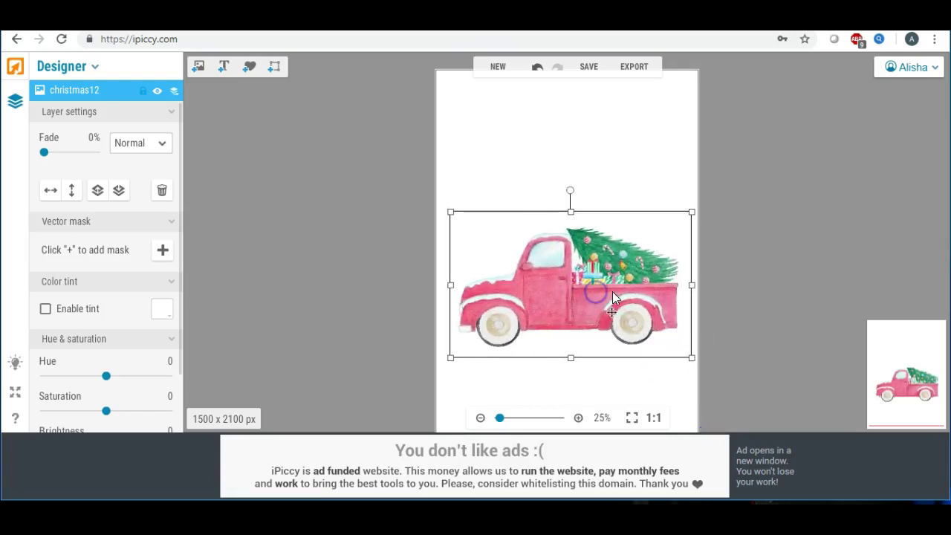
pyautogui.moveTo(598, 287); pyautogui.dragTo(595, 287)
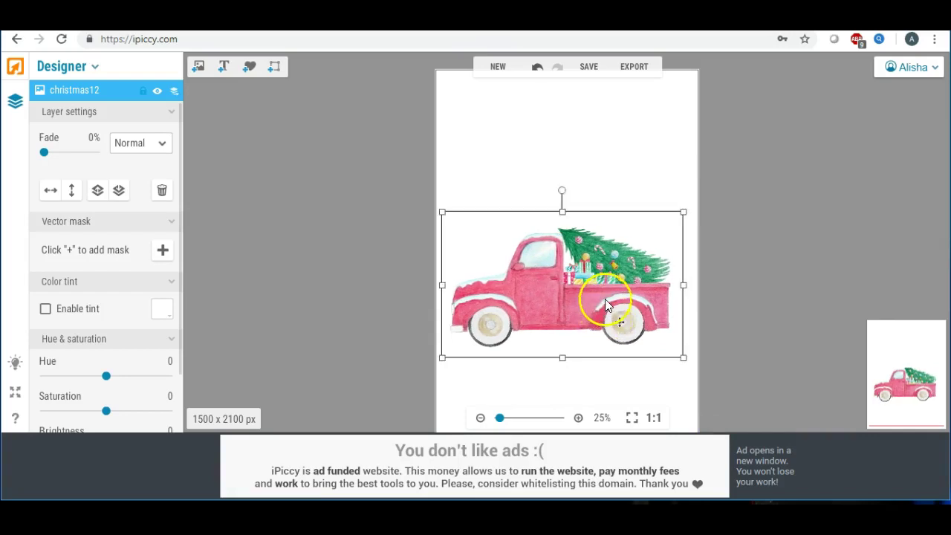
pyautogui.moveTo(602, 292)
pyautogui.mouseDown()
pyautogui.moveTo(600, 284)
pyautogui.moveTo(602, 293)
pyautogui.mouseUp()
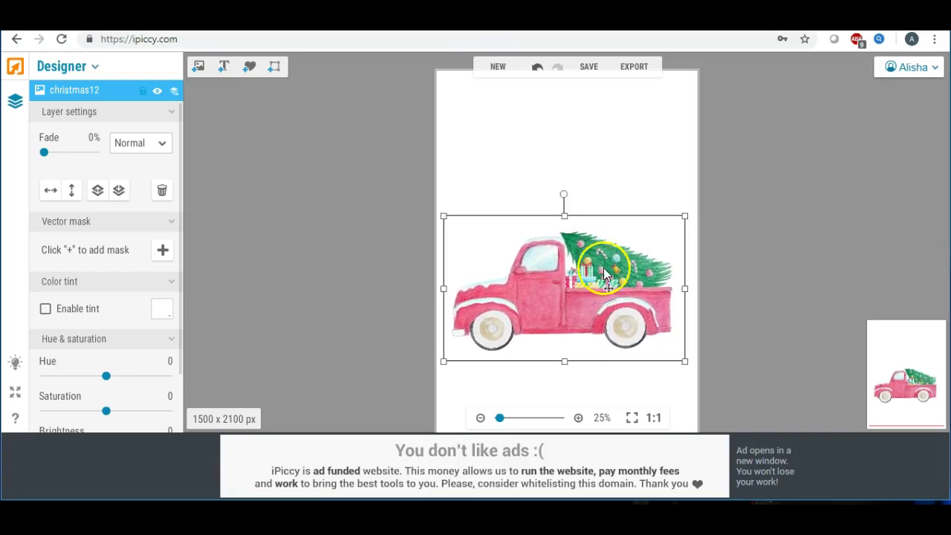
pyautogui.click(373, 199)
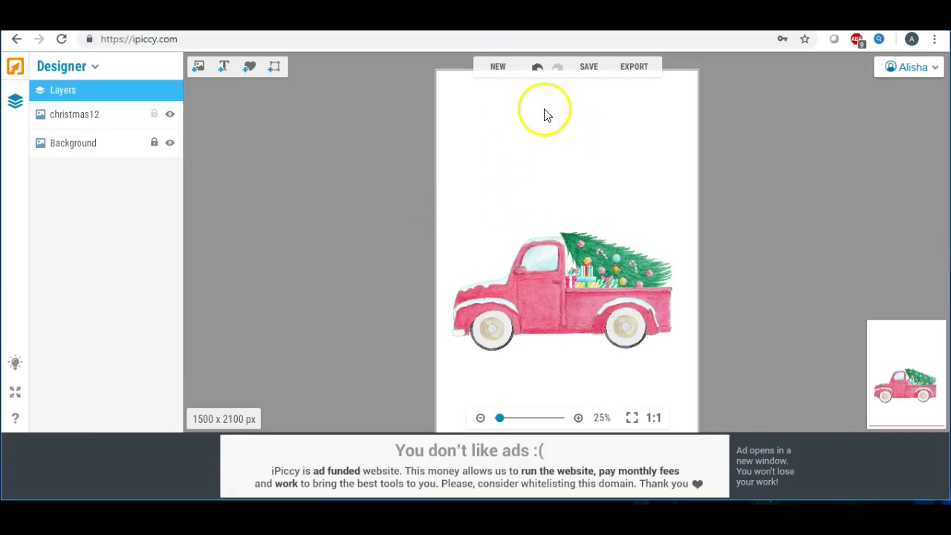
pyautogui.click(559, 256)
pyautogui.click(542, 158)
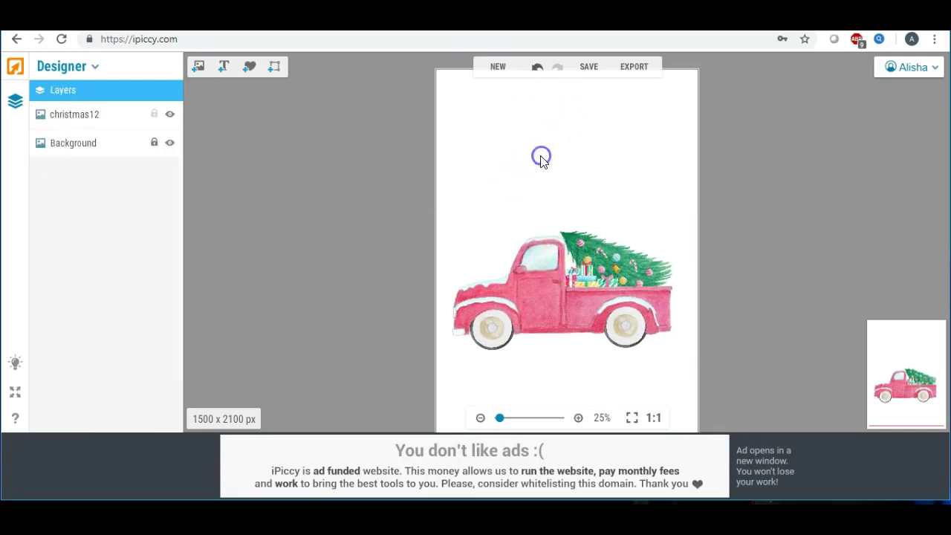
# Add a two-line text reading "Merry Everything!" above the truck
pyautogui.click(223, 66)
pyautogui.moveTo(554, 253); pyautogui.dragTo(533, 142)
pyautogui.moveTo(123, 275); pyautogui.dragTo(6, 271)
pyautogui.write('Merry ')
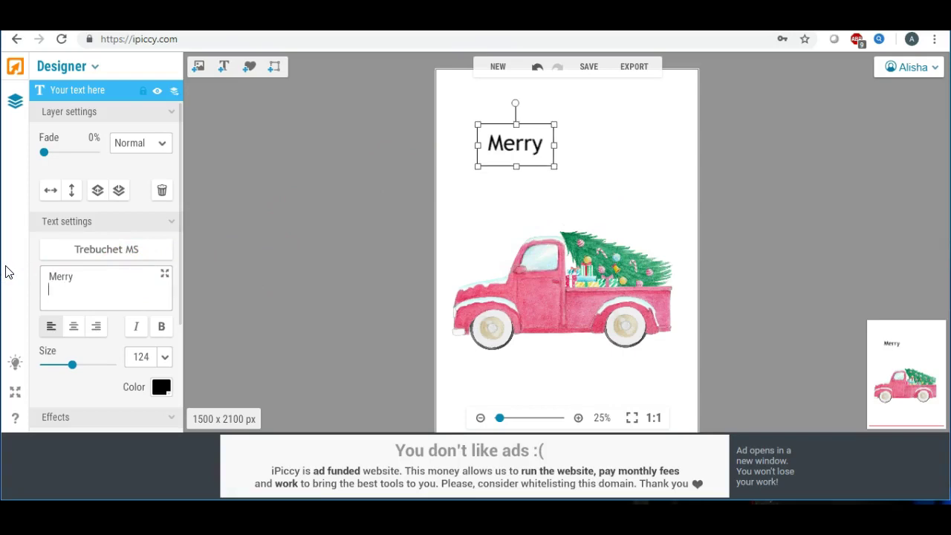
pyautogui.write('Ev')
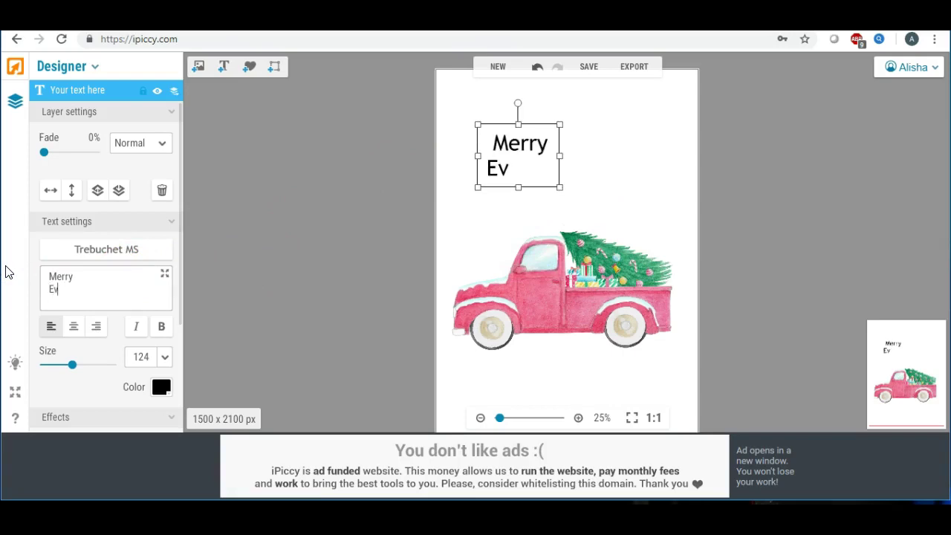
pyautogui.write('erything!')
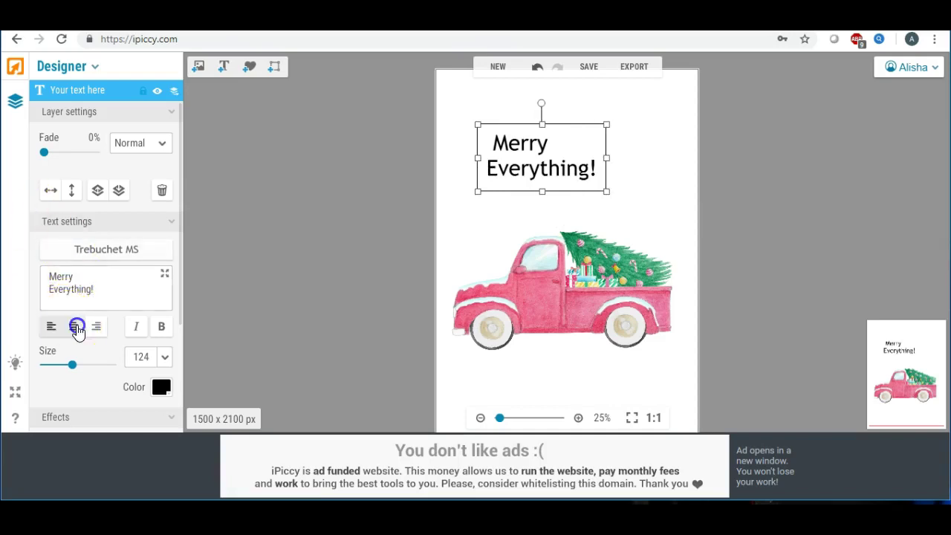
# Center-align the "Merry Everything!" text and set its font to Janda Curlygirl Chunky
pyautogui.click(73, 326)
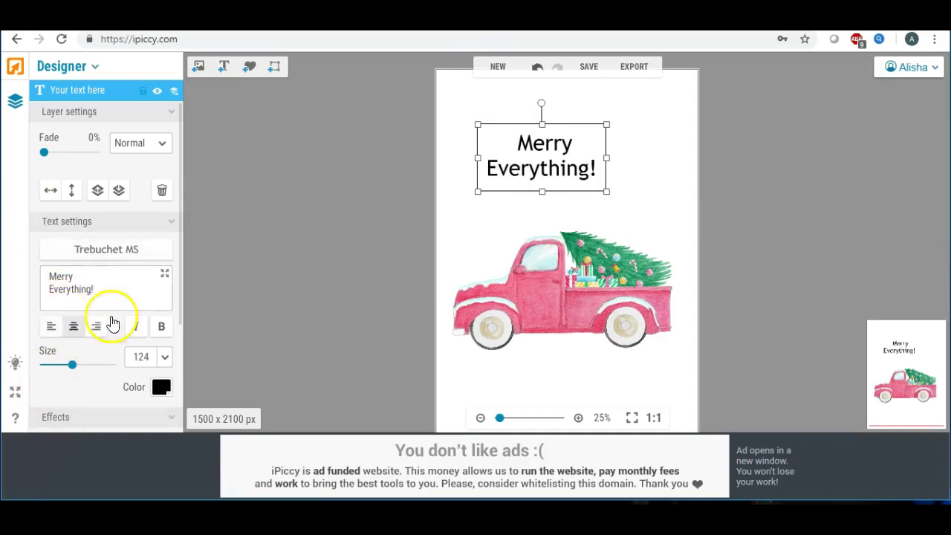
pyautogui.click(127, 250)
pyautogui.click(147, 119)
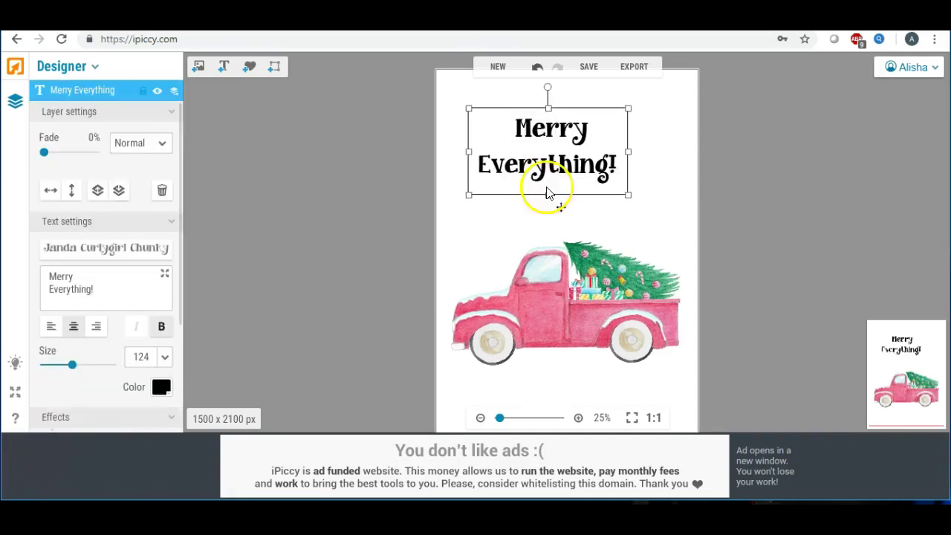
# Enlarge the "Merry Everything!" text to size 173, center it above the truck, and select it
pyautogui.click(549, 137)
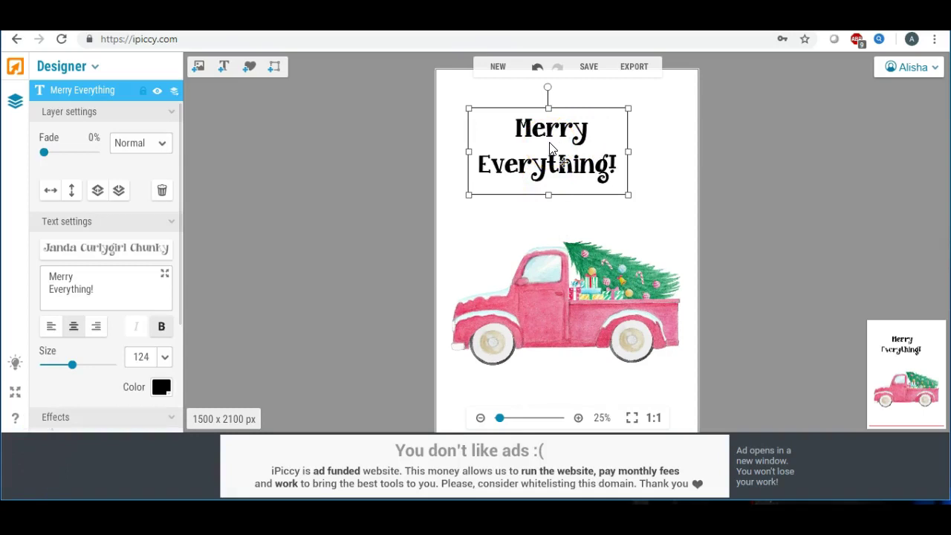
pyautogui.moveTo(628, 195); pyautogui.dragTo(691, 266)
pyautogui.moveTo(616, 181); pyautogui.dragTo(590, 170)
pyautogui.click(373, 167)
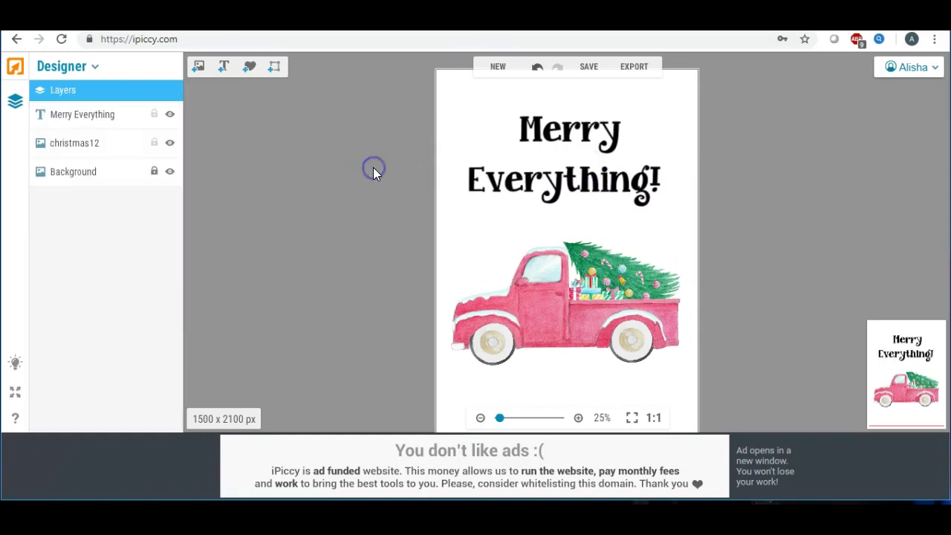
pyautogui.click(547, 130)
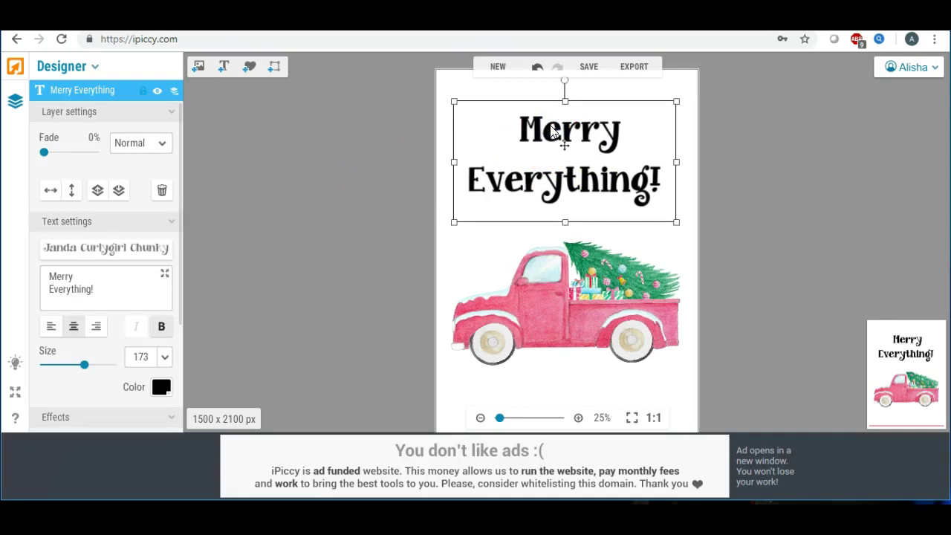
# Try green shades such as 6FC76D and 529651 as the color of the "Merry Everything!" text
pyautogui.click(161, 387)
pyautogui.click(256, 340)
pyautogui.click(274, 325)
pyautogui.click(308, 307)
pyautogui.moveTo(310, 362); pyautogui.dragTo(312, 391)
pyautogui.moveTo(270, 357)
pyautogui.mouseDown()
pyautogui.moveTo(275, 333)
pyautogui.moveTo(230, 331)
pyautogui.moveTo(230, 347)
pyautogui.mouseUp()
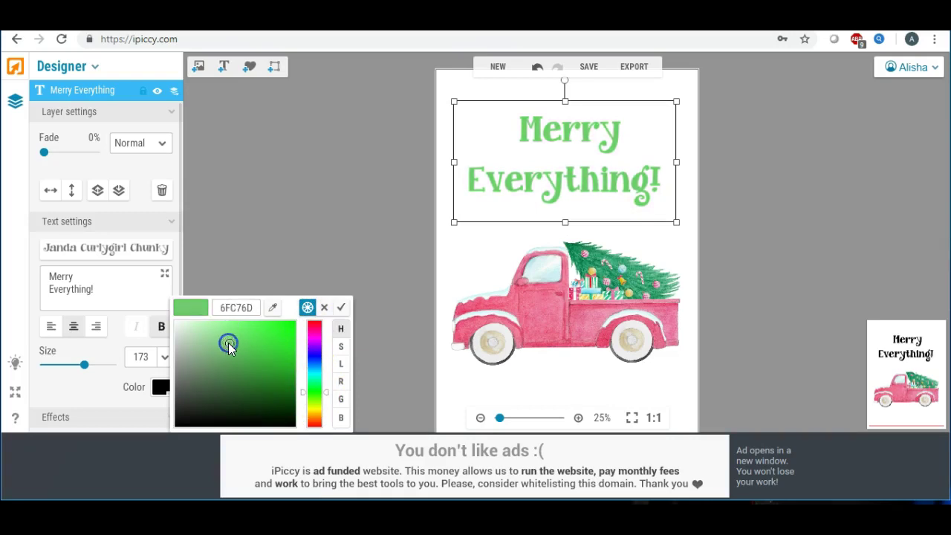
pyautogui.moveTo(229, 345)
pyautogui.mouseDown()
pyautogui.moveTo(246, 374)
pyautogui.moveTo(231, 363)
pyautogui.mouseUp()
pyautogui.click(296, 306)
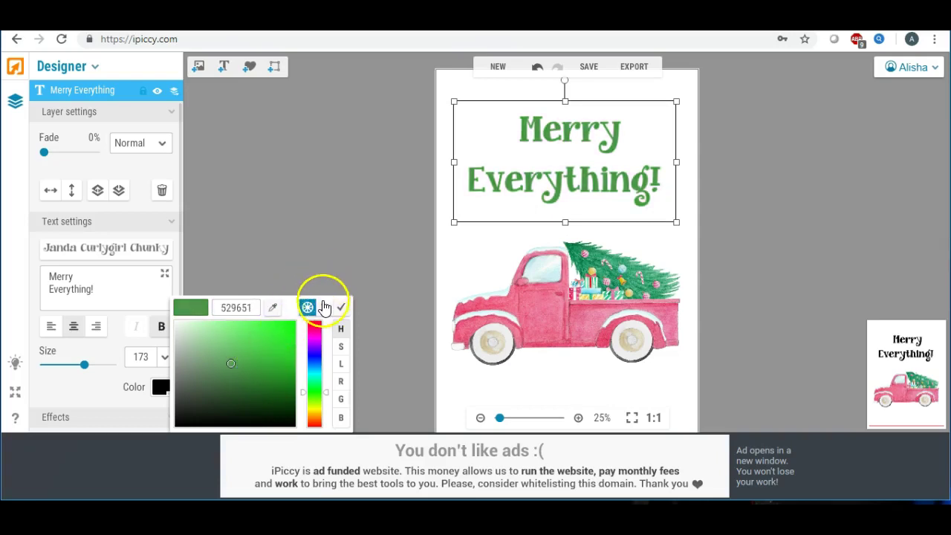
pyautogui.click(324, 307)
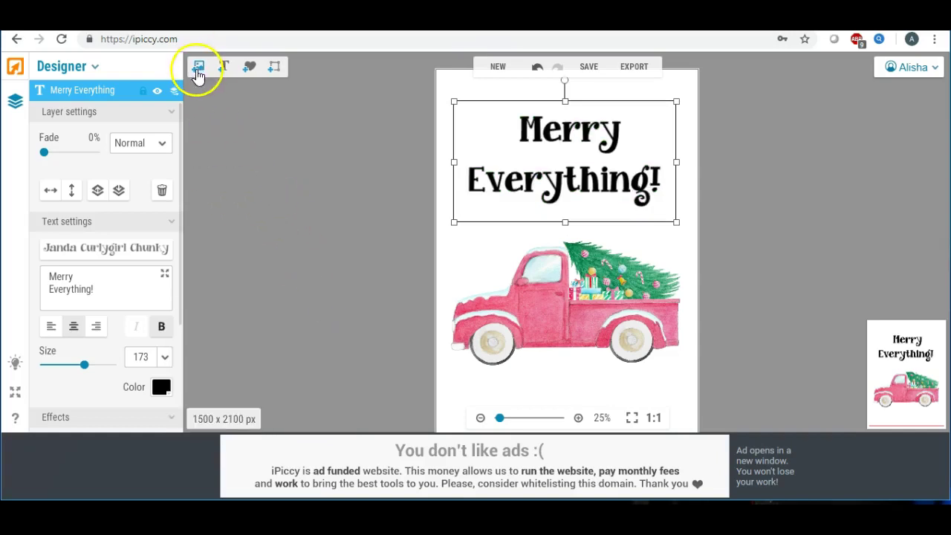
# Add the uploaded green watercolor splotch image and stretch it until it covers the whole "Merry Everything!" text
pyautogui.click(199, 72)
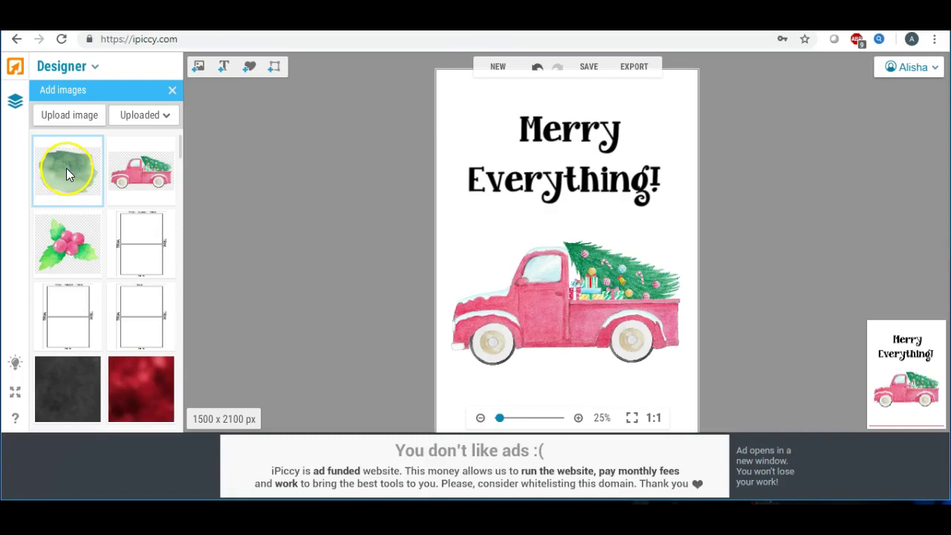
pyautogui.moveTo(66, 168); pyautogui.dragTo(493, 134)
pyautogui.moveTo(563, 141); pyautogui.dragTo(706, 153)
pyautogui.moveTo(566, 185); pyautogui.dragTo(571, 246)
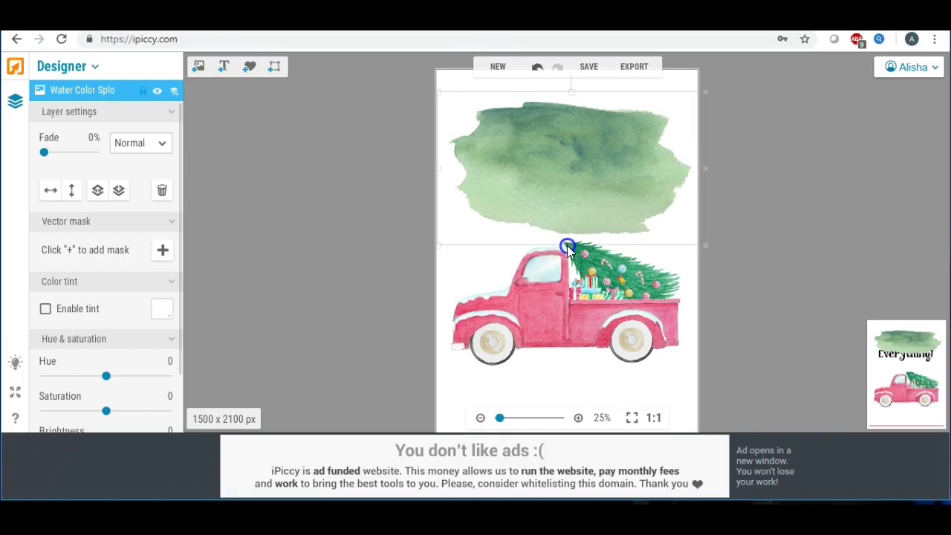
pyautogui.moveTo(439, 173); pyautogui.dragTo(394, 169)
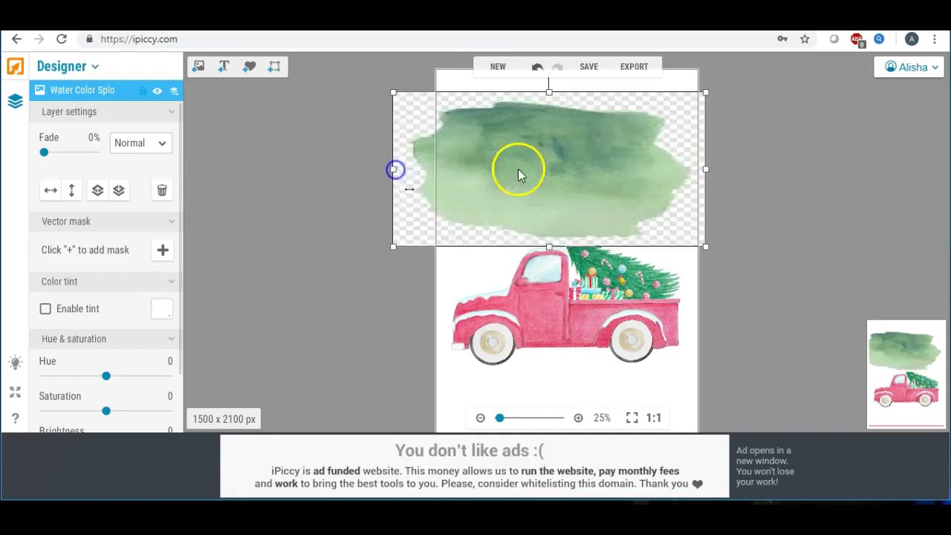
pyautogui.click(548, 253)
pyautogui.moveTo(549, 249); pyautogui.dragTo(545, 260)
pyautogui.moveTo(590, 171); pyautogui.dragTo(605, 159)
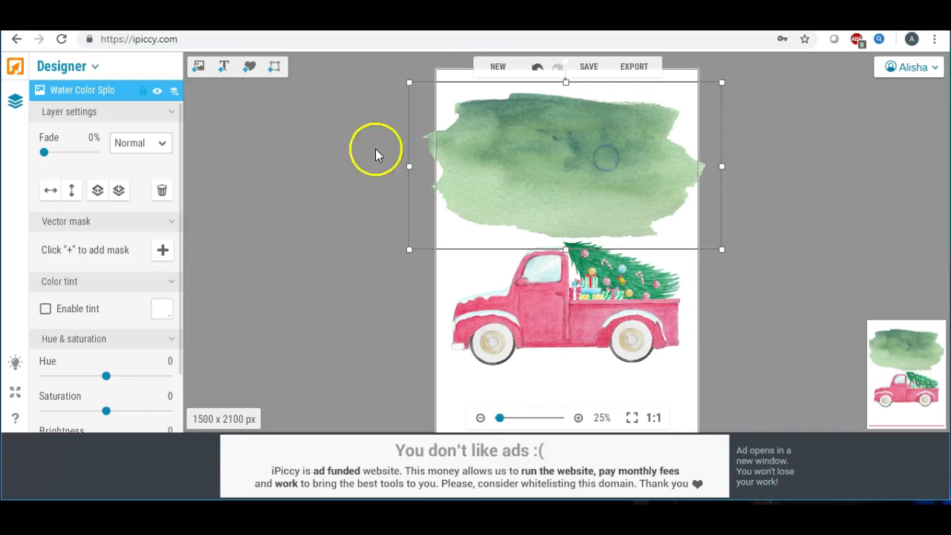
# Set the watercolor splotch layer's blend mode to Lighten
pyautogui.click(165, 145)
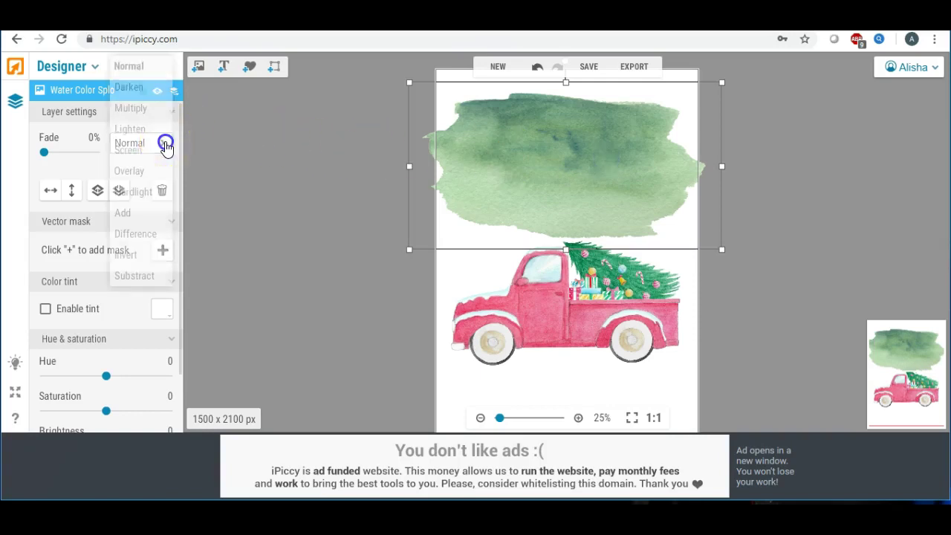
pyautogui.click(157, 134)
pyautogui.click(301, 159)
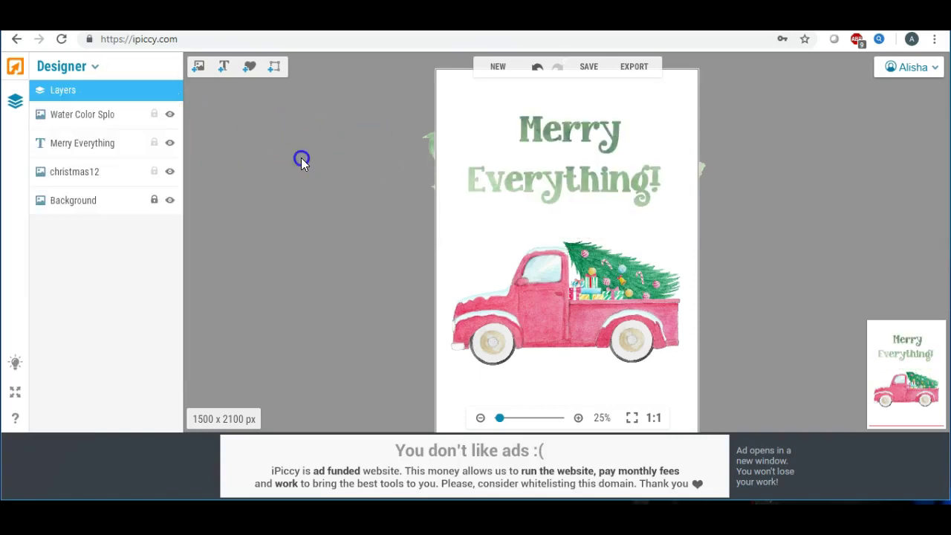
pyautogui.moveTo(437, 138); pyautogui.dragTo(438, 159)
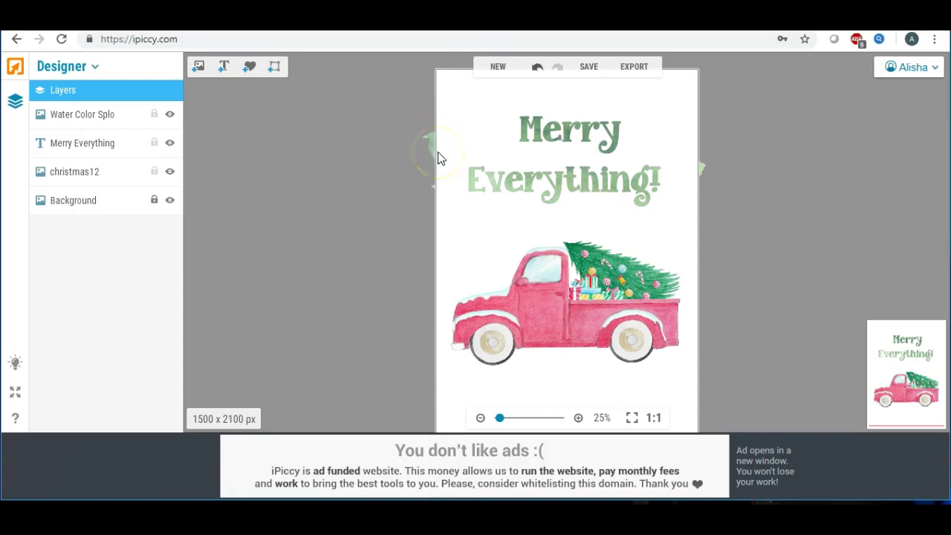
# Slide the watercolor splotch partly off the "Merry Everything!" text and move it back over the lettering
pyautogui.click(556, 134)
pyautogui.moveTo(556, 138); pyautogui.dragTo(437, 148)
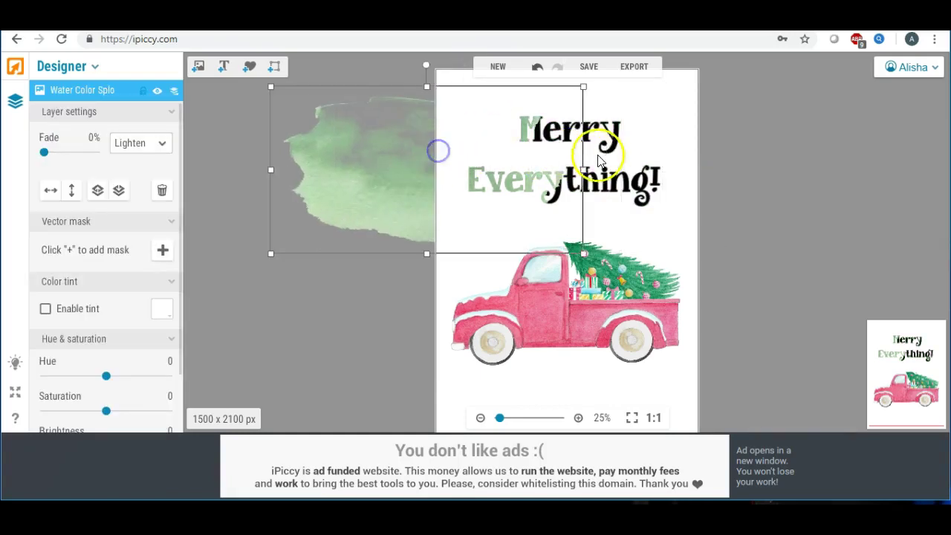
pyautogui.click(610, 167)
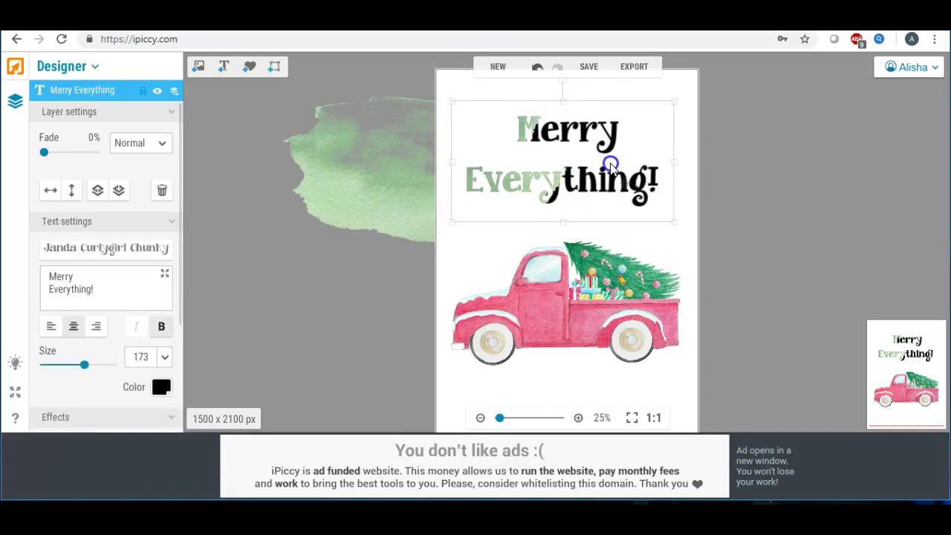
pyautogui.click(452, 155)
pyautogui.moveTo(418, 165); pyautogui.dragTo(552, 138)
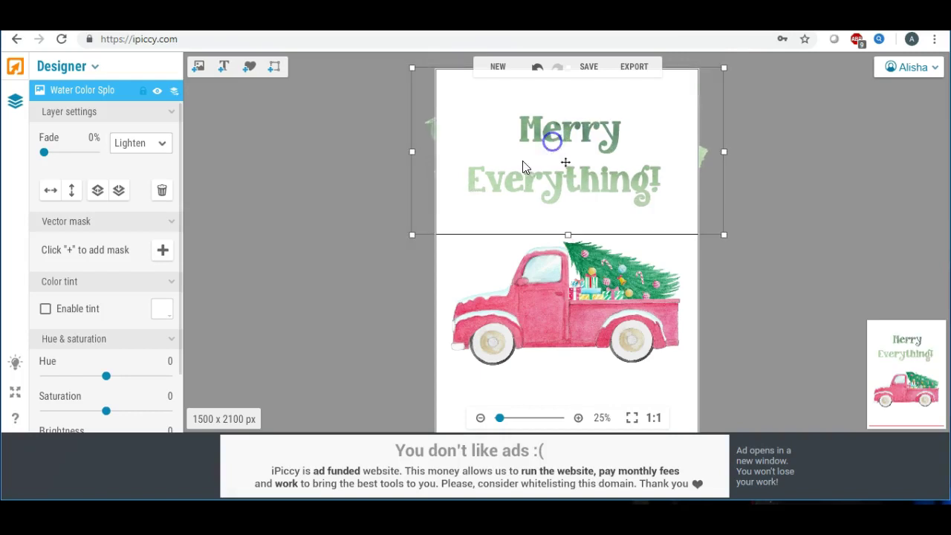
# Shrink the watercolor splotch so that it covers only part of the "Merry Everything!" text, and deselect it
pyautogui.moveTo(412, 235); pyautogui.dragTo(508, 170)
pyautogui.click(389, 185)
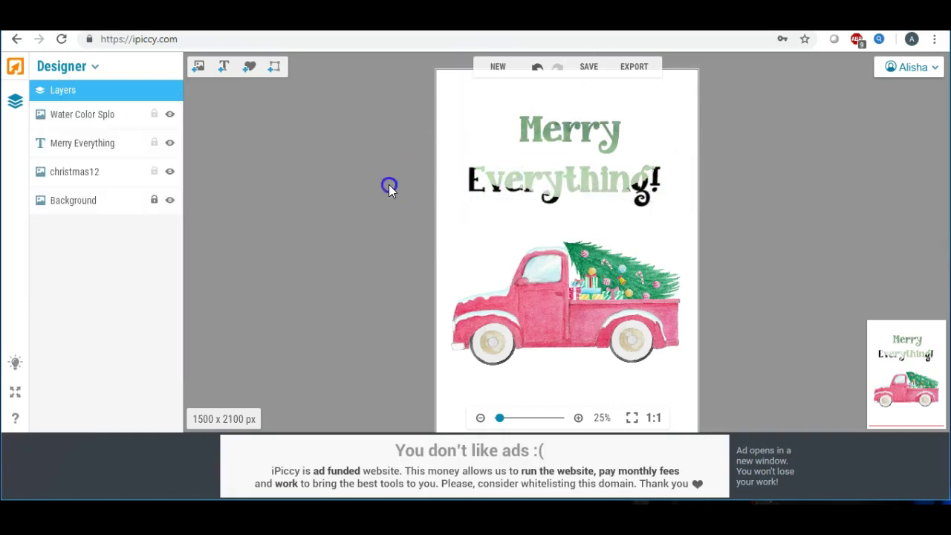
# Add a second green watercolor splotch and stretch it across the full width of the "Everything!" line
pyautogui.click(199, 68)
pyautogui.moveTo(74, 159); pyautogui.dragTo(438, 164)
pyautogui.moveTo(437, 96); pyautogui.dragTo(436, 151)
pyautogui.moveTo(513, 179); pyautogui.dragTo(746, 186)
pyautogui.moveTo(561, 221); pyautogui.dragTo(561, 223)
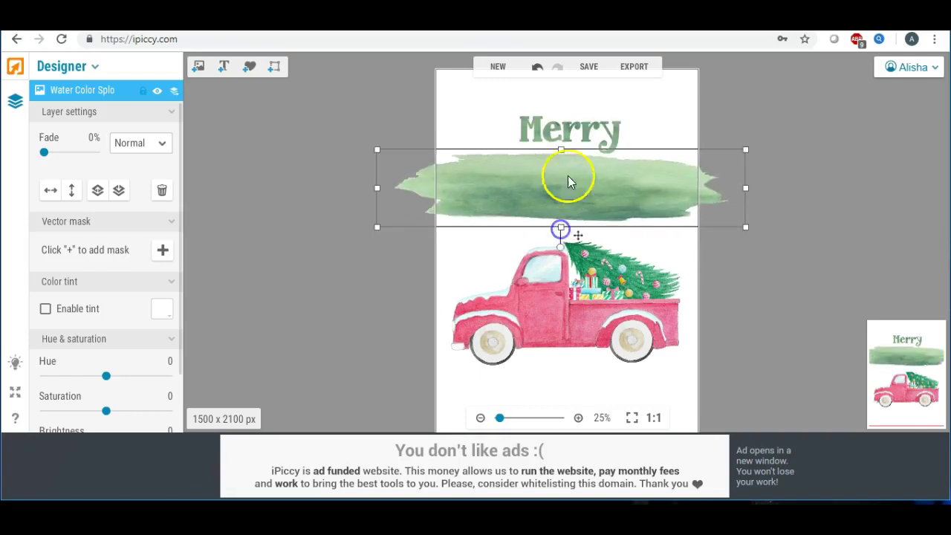
pyautogui.moveTo(563, 154); pyautogui.dragTo(562, 139)
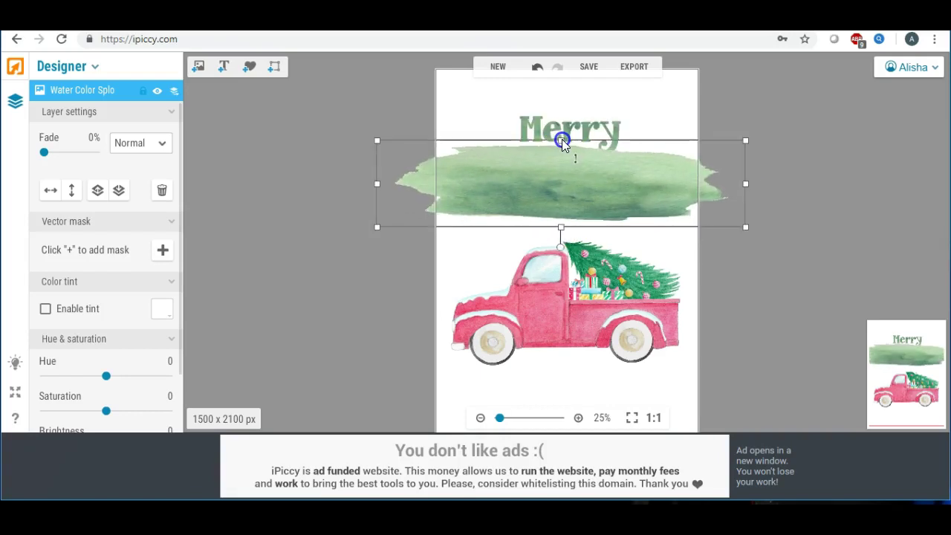
# Set the second watercolor splotch's blend mode to Lighten and deselect it
pyautogui.click(165, 147)
pyautogui.click(149, 130)
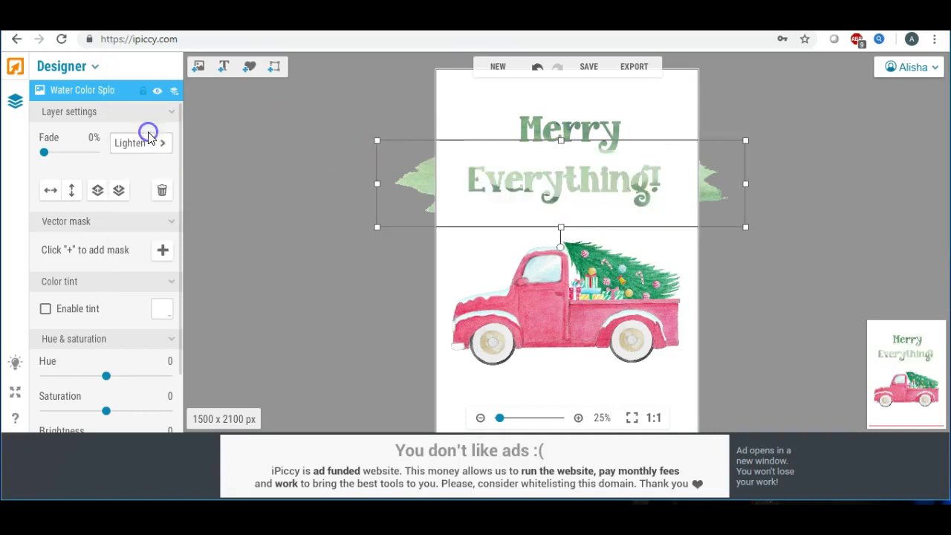
pyautogui.click(240, 178)
# Shrink the first splotch so it covers only "Merry", and position the second one over "Everything!"
pyautogui.moveTo(578, 186); pyautogui.dragTo(471, 259)
pyautogui.click(554, 183)
pyautogui.moveTo(566, 205); pyautogui.dragTo(566, 170)
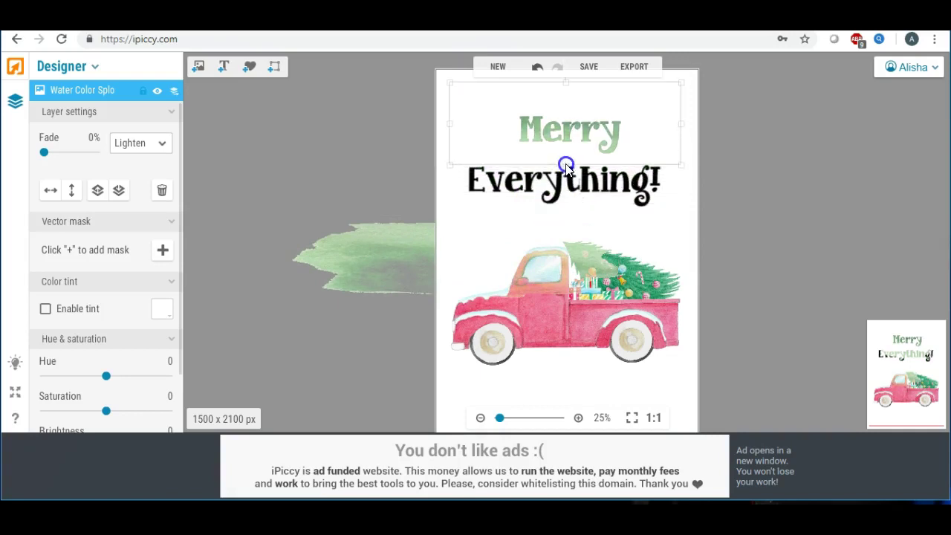
pyautogui.moveTo(433, 232); pyautogui.dragTo(523, 160)
pyautogui.click(334, 161)
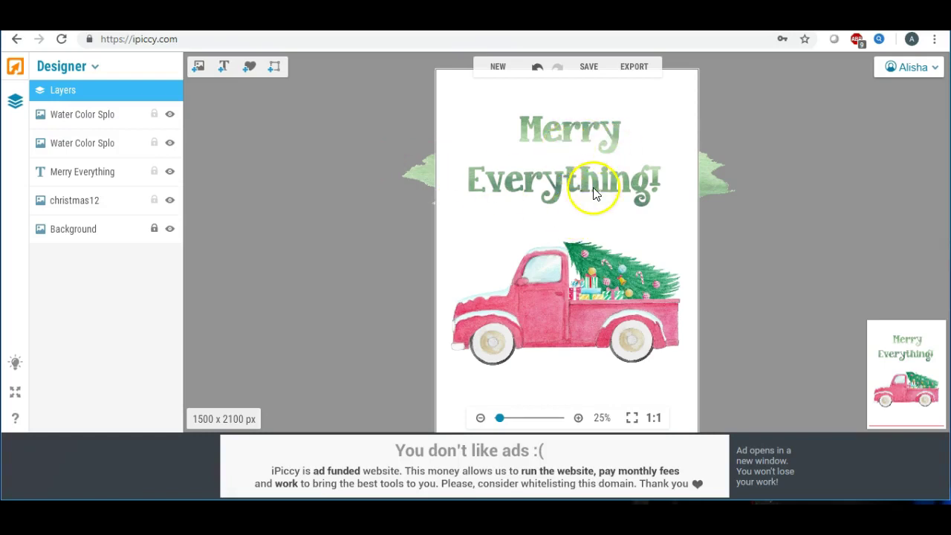
# Save the card front to the Desktop as a JPG named frontchrist and return to the design
pyautogui.click(588, 67)
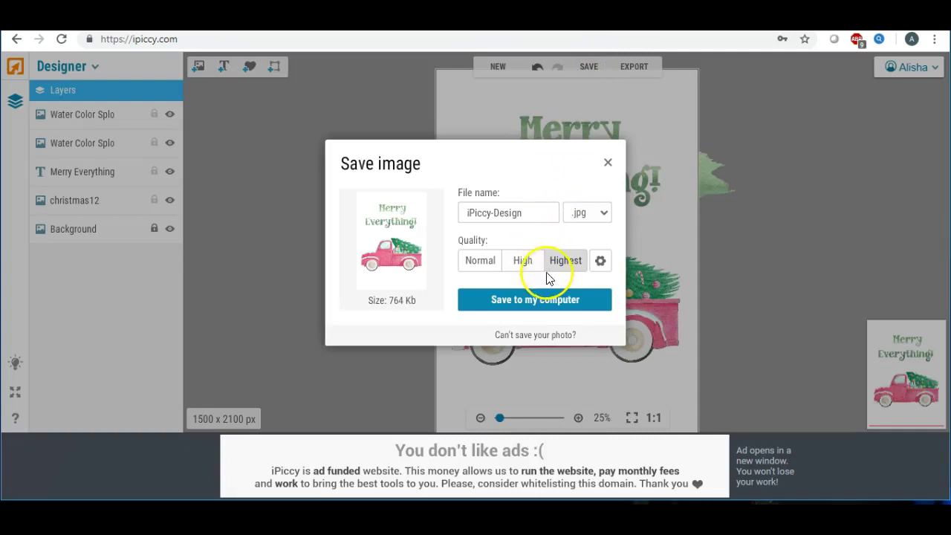
pyautogui.click(531, 212)
pyautogui.moveTo(532, 213); pyautogui.dragTo(396, 211)
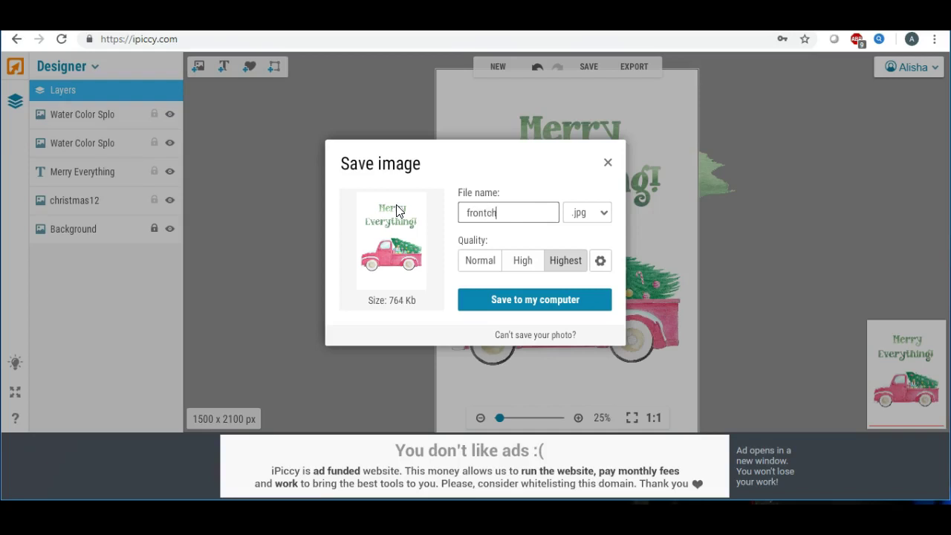
pyautogui.click(522, 297)
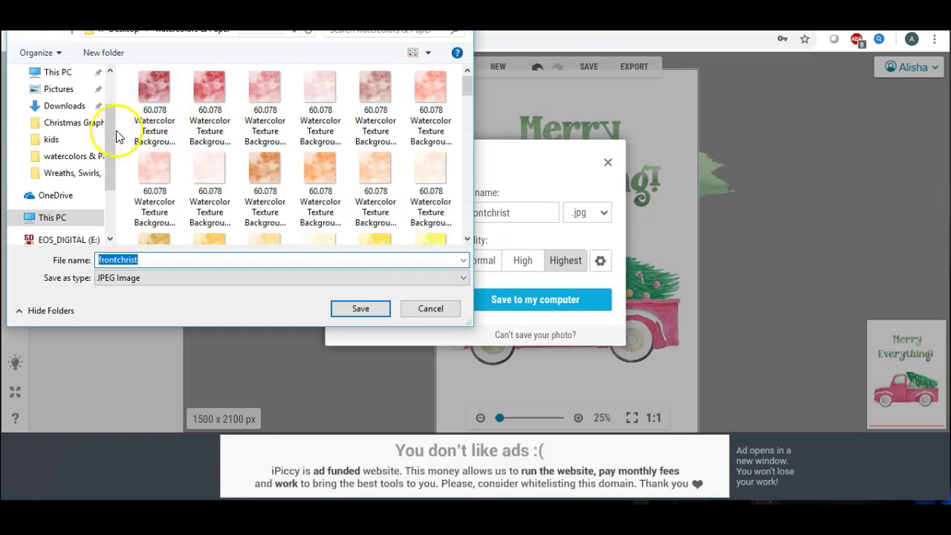
pyautogui.click(113, 97)
pyautogui.click(57, 100)
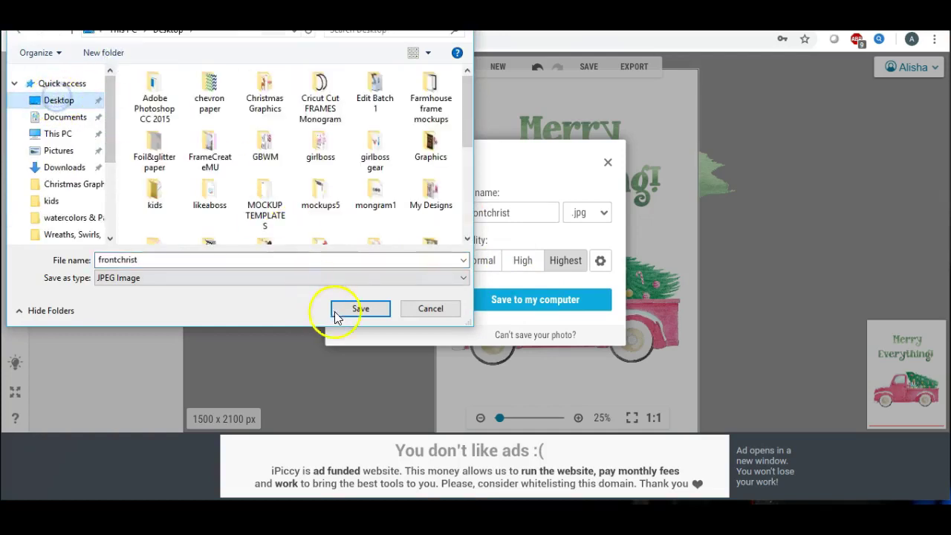
pyautogui.click(357, 310)
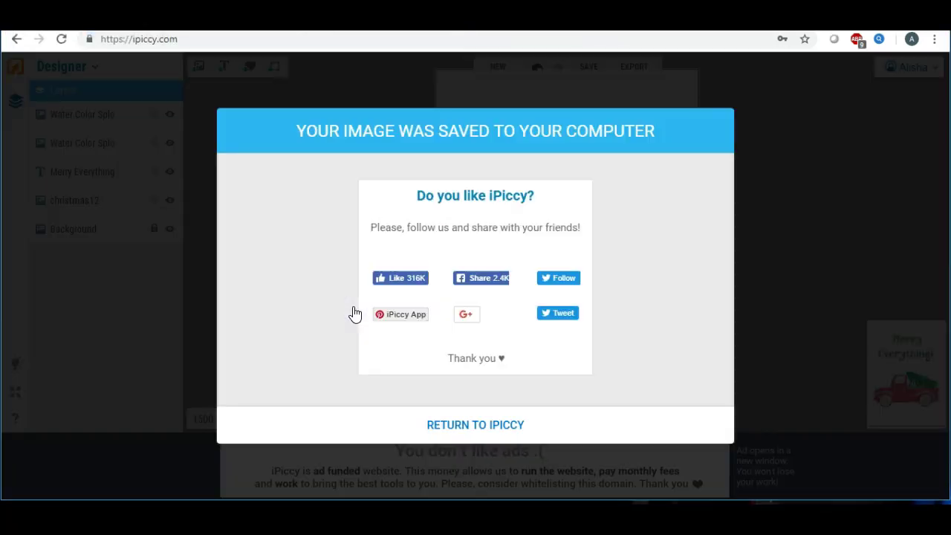
pyautogui.click(466, 429)
pyautogui.click(468, 430)
# Delete both watercolor splotches, the "Merry Everything!" text and the truck, leaving only the background
pyautogui.click(578, 130)
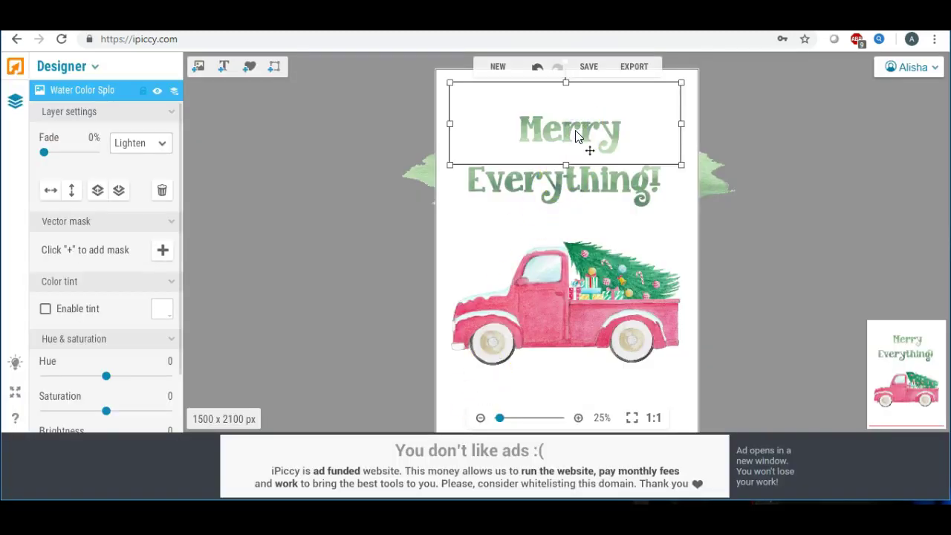
pyautogui.hotkey('ctrl', 'z')
pyautogui.click(576, 138)
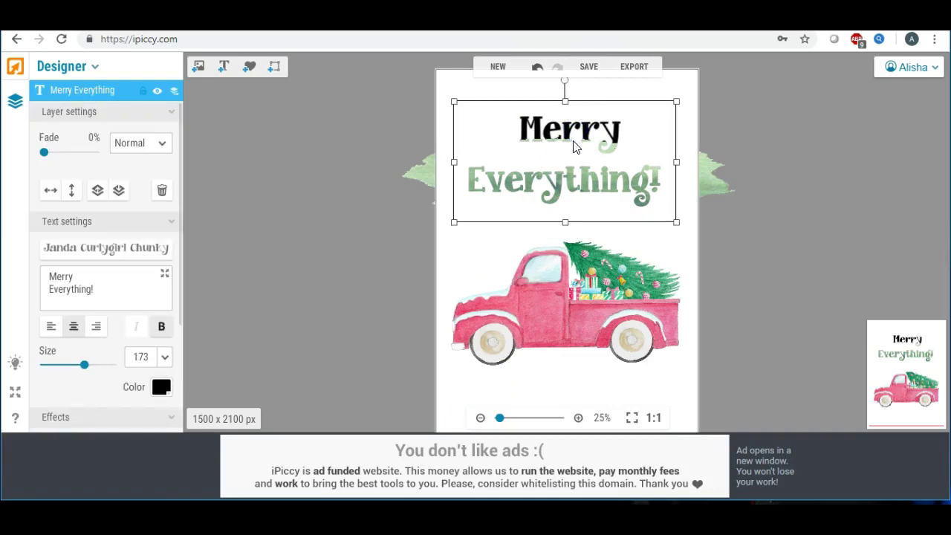
pyautogui.press('Delete')
pyautogui.click(520, 167)
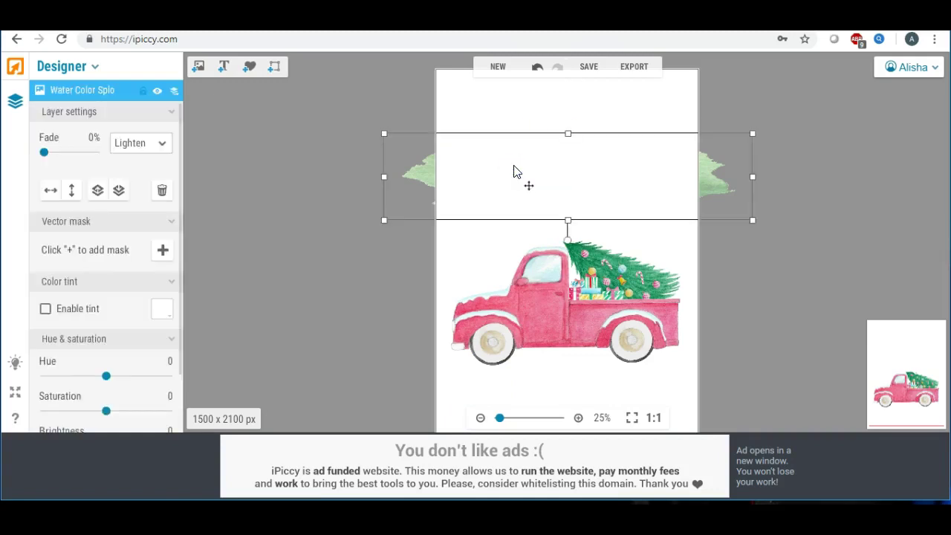
pyautogui.press('Delete')
pyautogui.click(542, 277)
pyautogui.press('Delete')
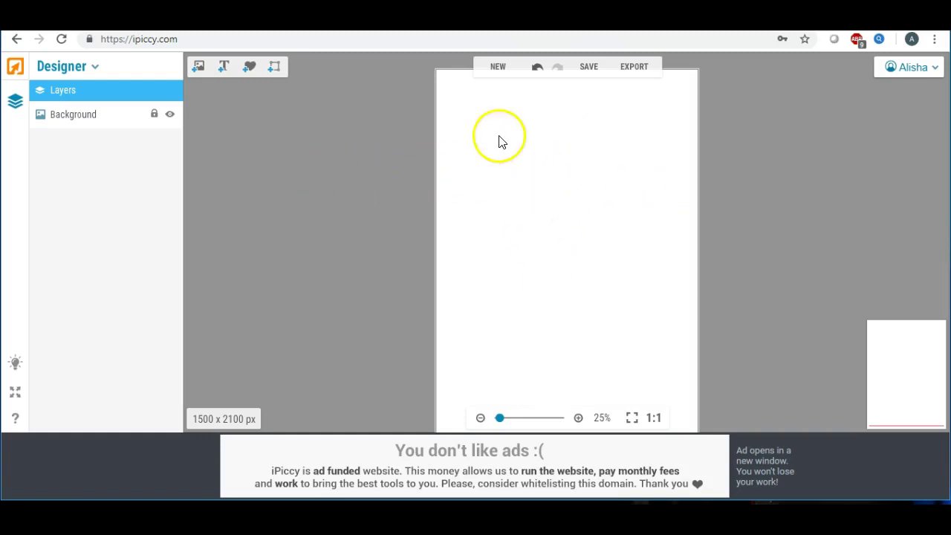
# Add the uploaded holly berry image, enlarge it to nearly the card's width and center it in the upper part
pyautogui.click(201, 71)
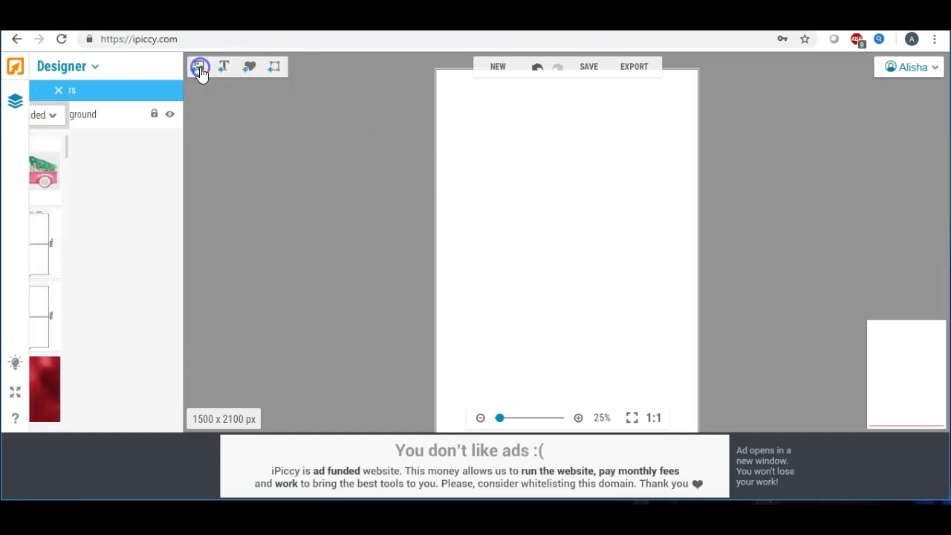
pyautogui.moveTo(72, 238); pyautogui.dragTo(546, 160)
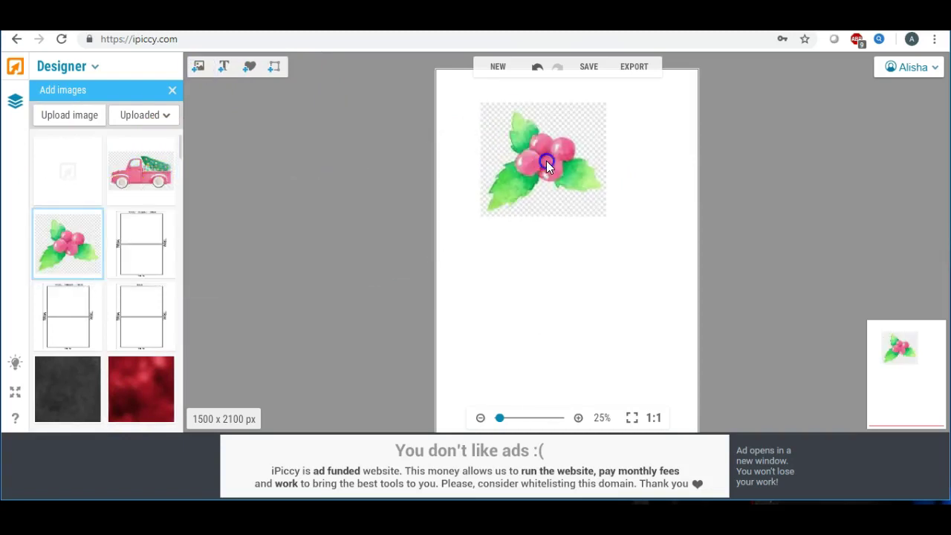
pyautogui.click(513, 167)
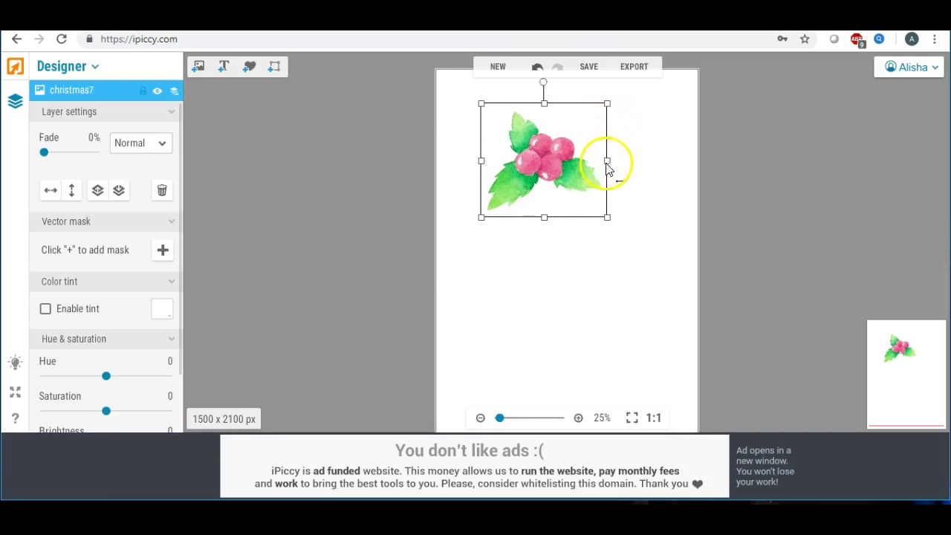
pyautogui.moveTo(608, 160); pyautogui.dragTo(682, 167)
pyautogui.moveTo(478, 159); pyautogui.dragTo(449, 160)
pyautogui.moveTo(567, 223); pyautogui.dragTo(563, 255)
pyautogui.moveTo(573, 206); pyautogui.dragTo(567, 160)
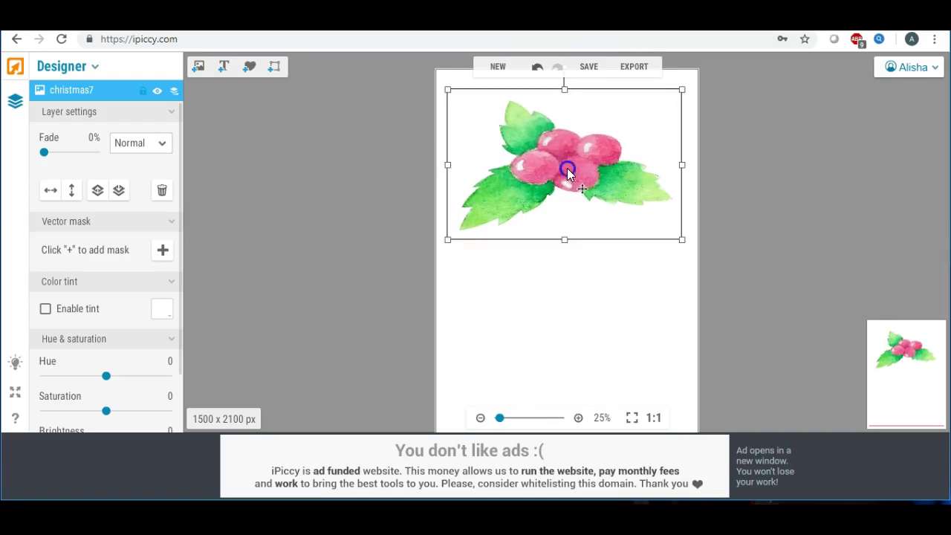
pyautogui.click(538, 288)
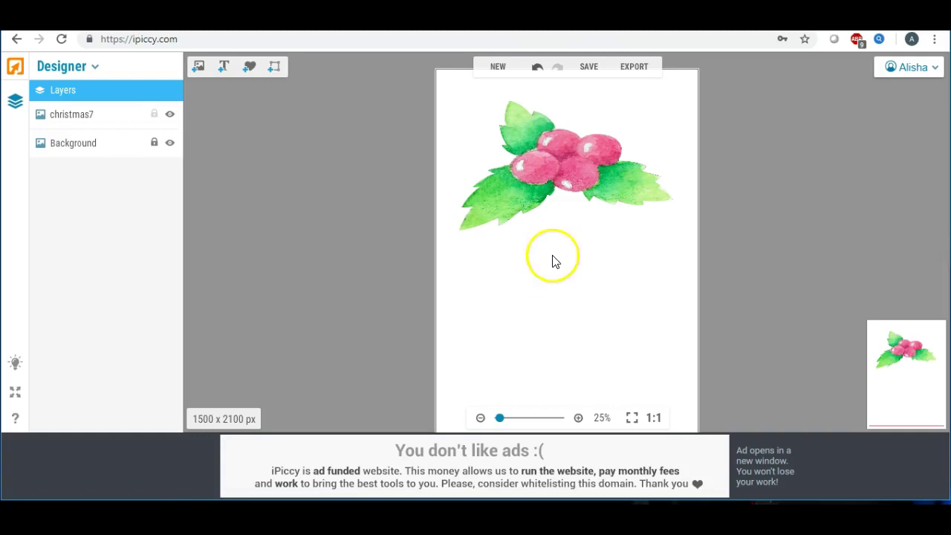
pyautogui.moveTo(560, 161); pyautogui.dragTo(562, 161)
pyautogui.click(523, 266)
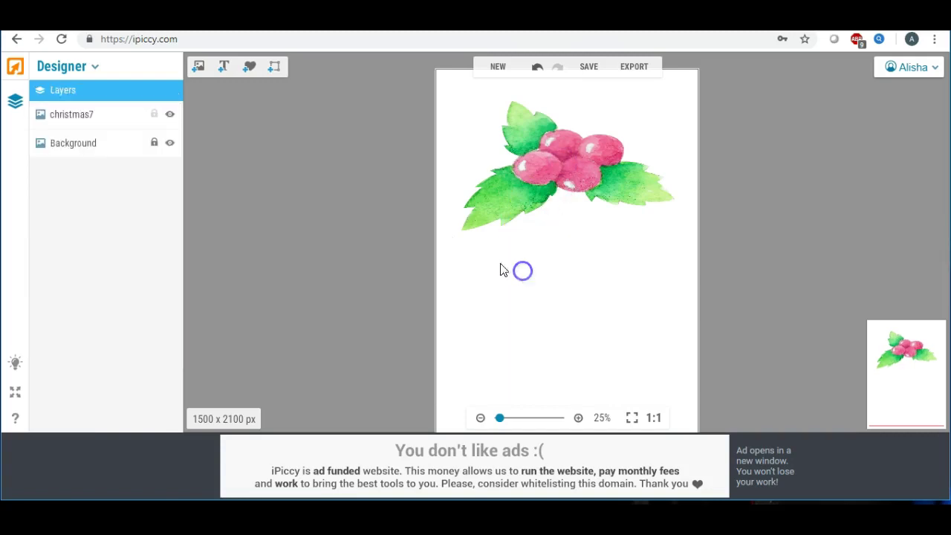
# Add text below the holly reading "From Our Family To Yours, Happy Holidays!", with a line break after "Family"
pyautogui.click(224, 66)
pyautogui.moveTo(524, 246); pyautogui.dragTo(519, 255)
pyautogui.tripleClick(111, 277)
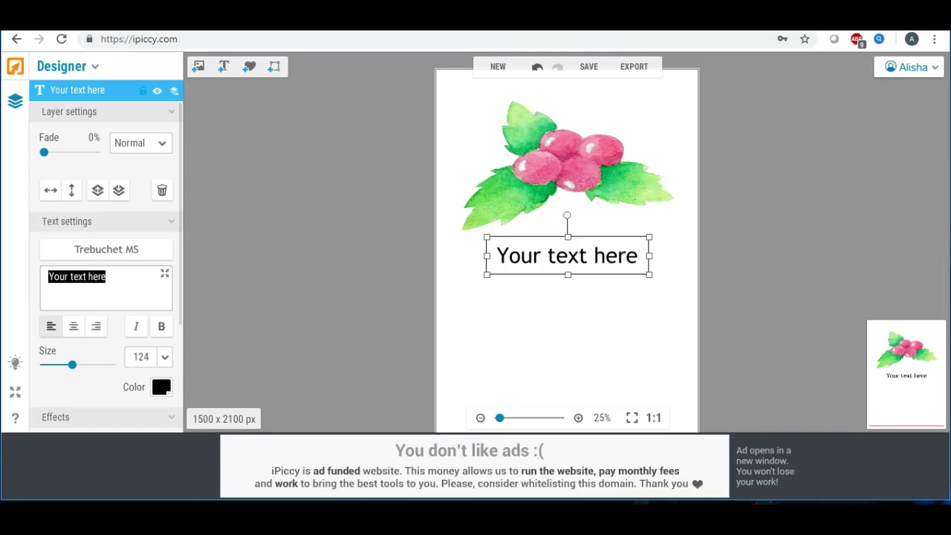
pyautogui.write('From ')
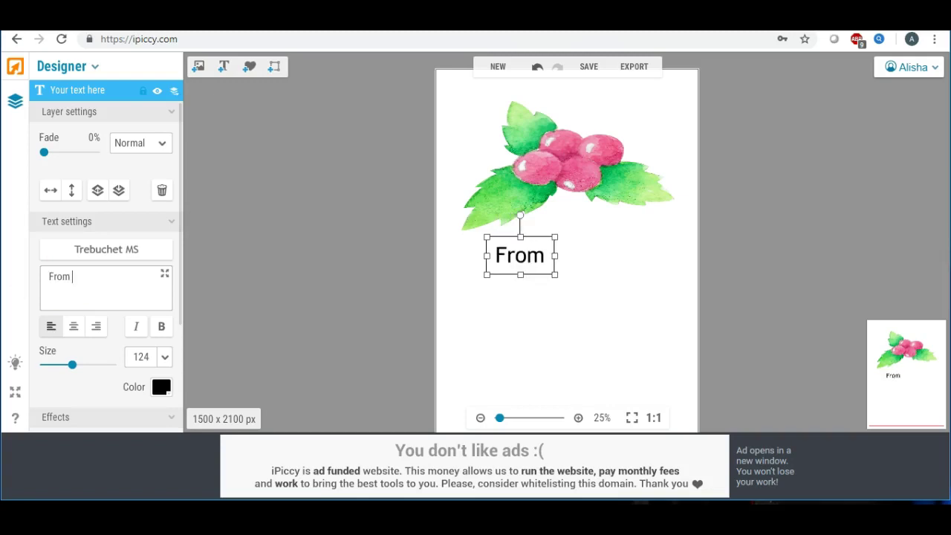
pyautogui.write('M')
pyautogui.press('BackSpace')
pyautogui.write('Our')
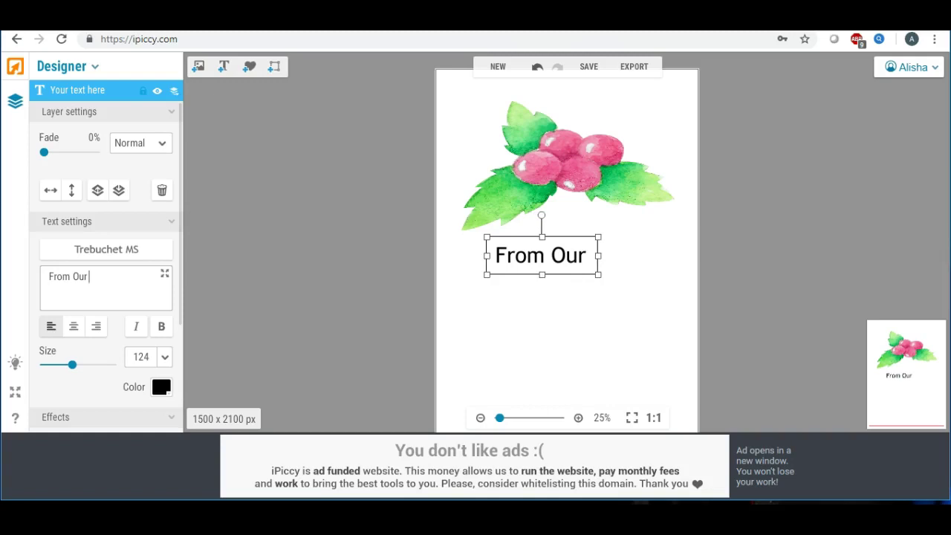
pyautogui.write(' Famil')
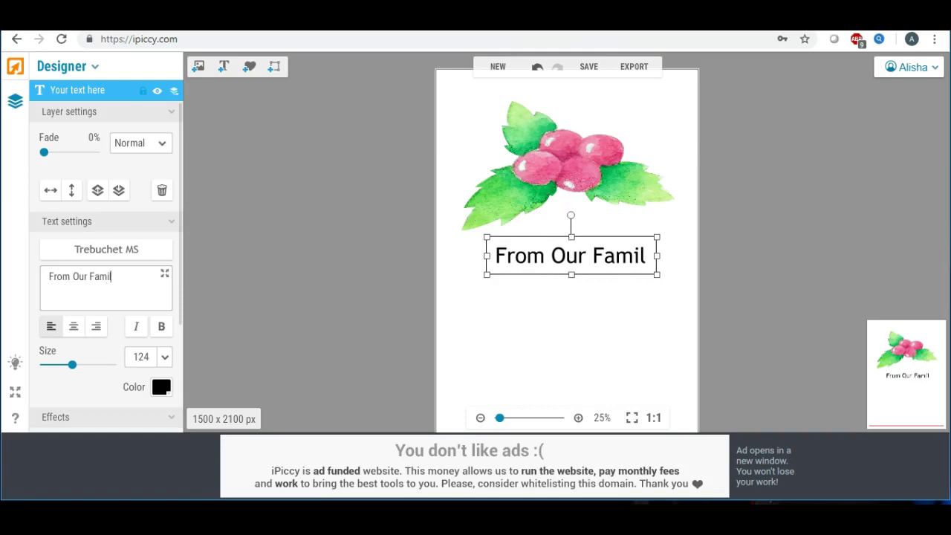
pyautogui.write('y')
pyautogui.press('Return')
pyautogui.write('To Yours, Happy')
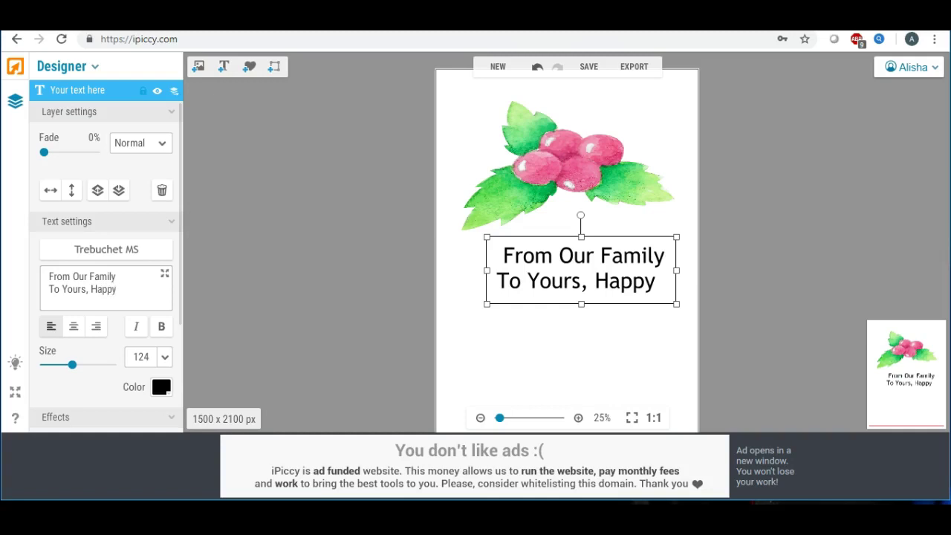
pyautogui.write(' Holiday')
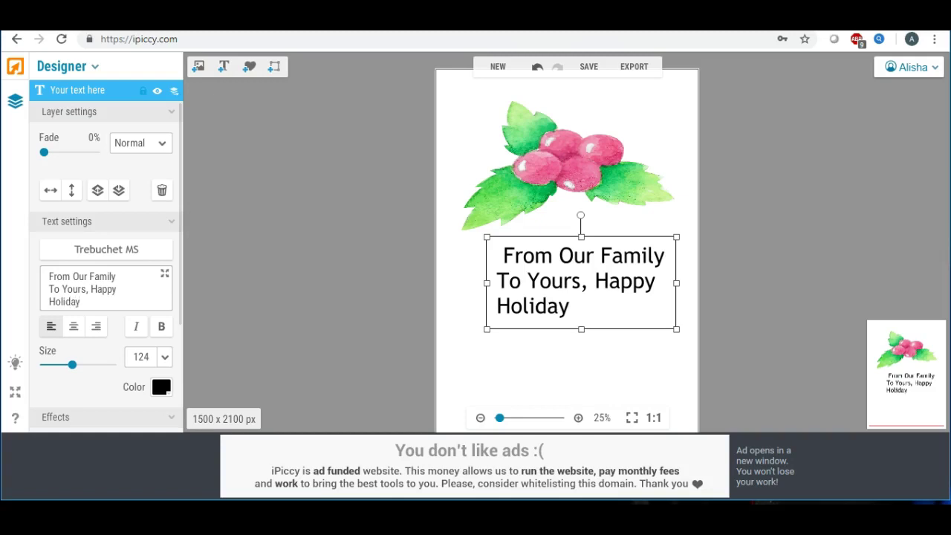
pyautogui.write('s!')
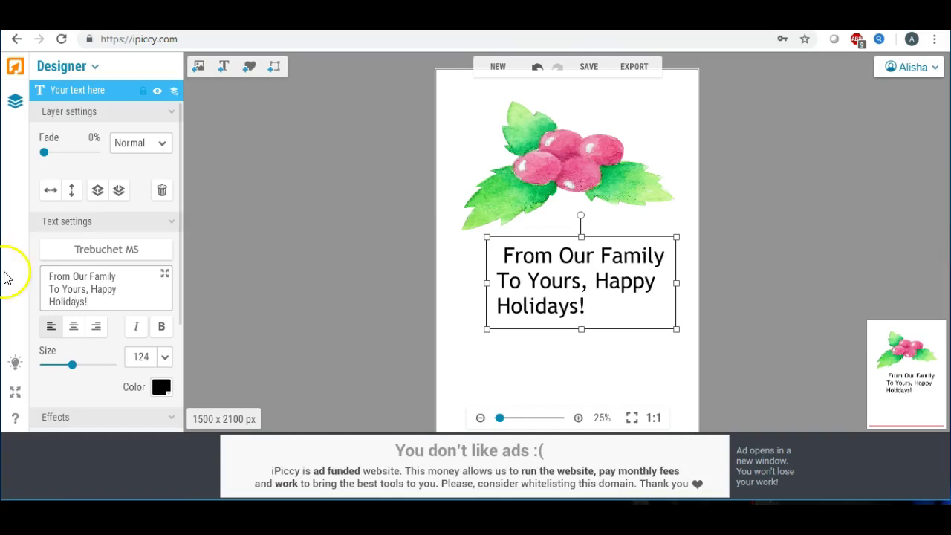
# Center the greeting text and set its font to the local Janda Curlygirl Chunky
pyautogui.click(73, 326)
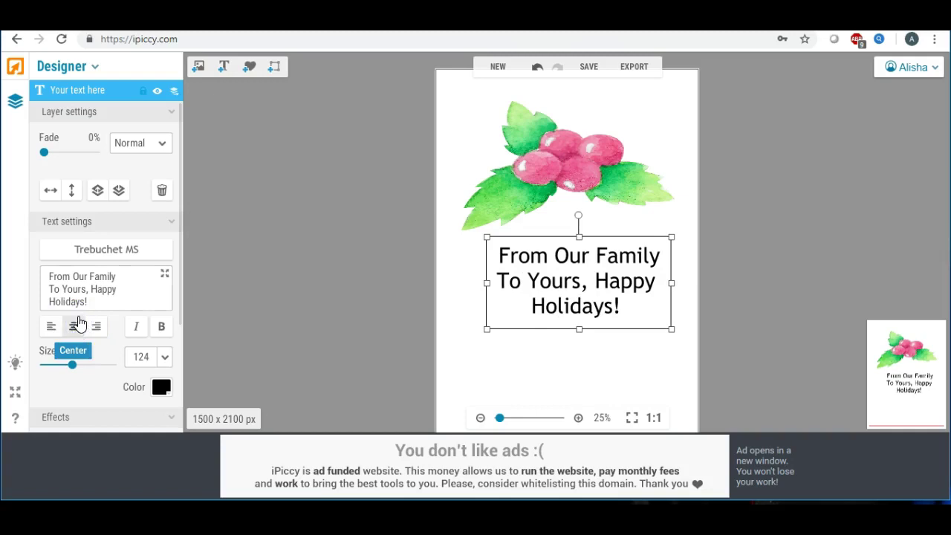
pyautogui.click(126, 256)
pyautogui.click(154, 121)
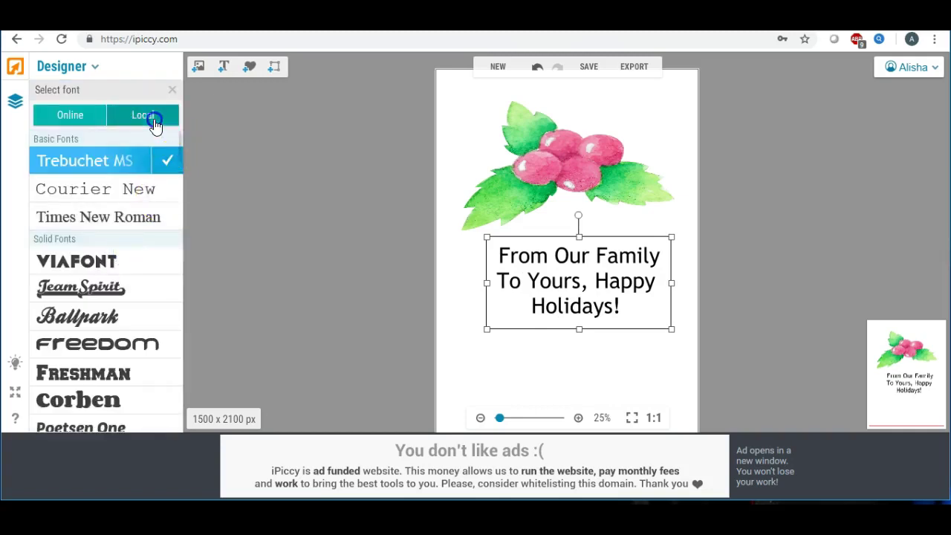
pyautogui.scroll(-2, 96, 307)
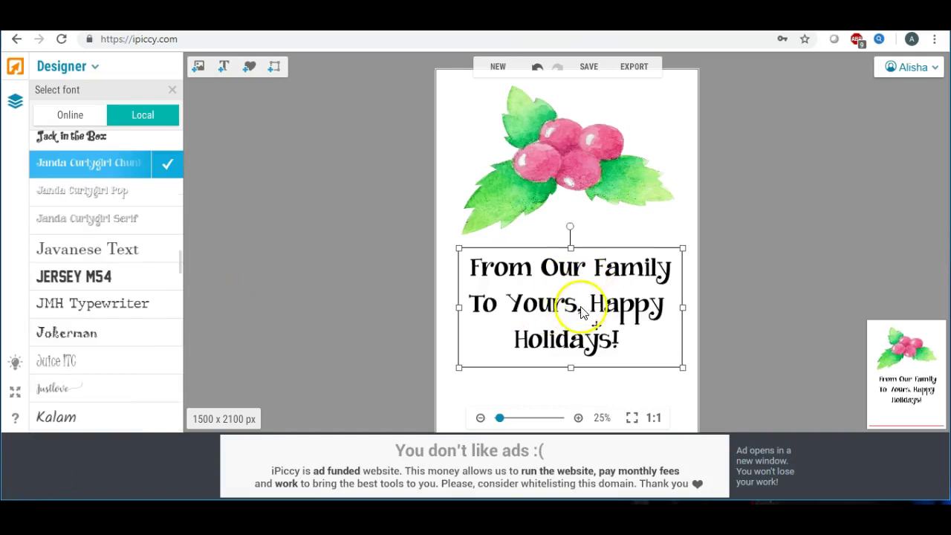
# Add the green watercolor splotch, reduce its height and place it over the start of "From Our Family"
pyautogui.click(199, 69)
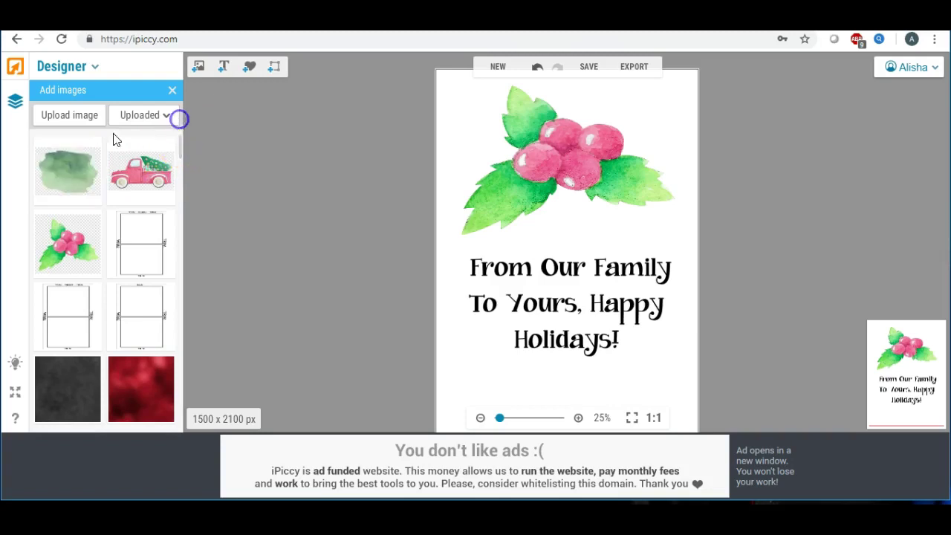
pyautogui.moveTo(64, 162); pyautogui.dragTo(331, 238)
pyautogui.moveTo(510, 376); pyautogui.dragTo(511, 324)
pyautogui.moveTo(508, 279); pyautogui.dragTo(530, 276)
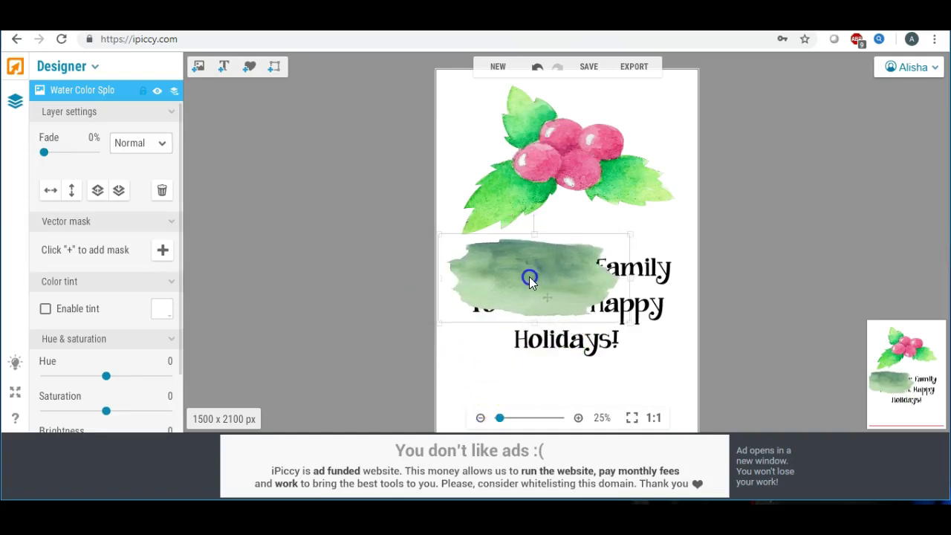
# Stretch and flatten the splotch over the whole "From Our Family" line and set its blend mode to Lighten
pyautogui.moveTo(620, 281); pyautogui.dragTo(743, 273)
pyautogui.moveTo(587, 324); pyautogui.dragTo(580, 301)
pyautogui.moveTo(554, 267); pyautogui.dragTo(577, 297)
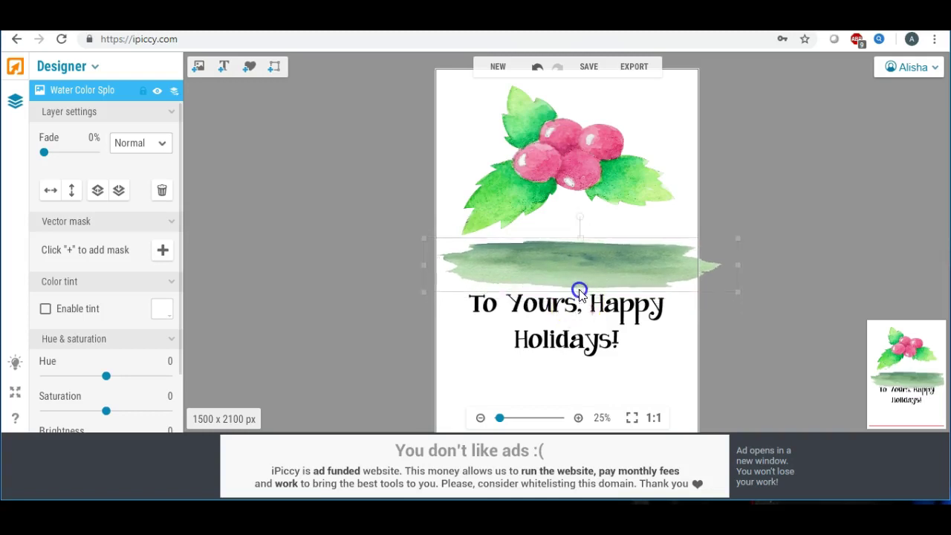
pyautogui.click(573, 270)
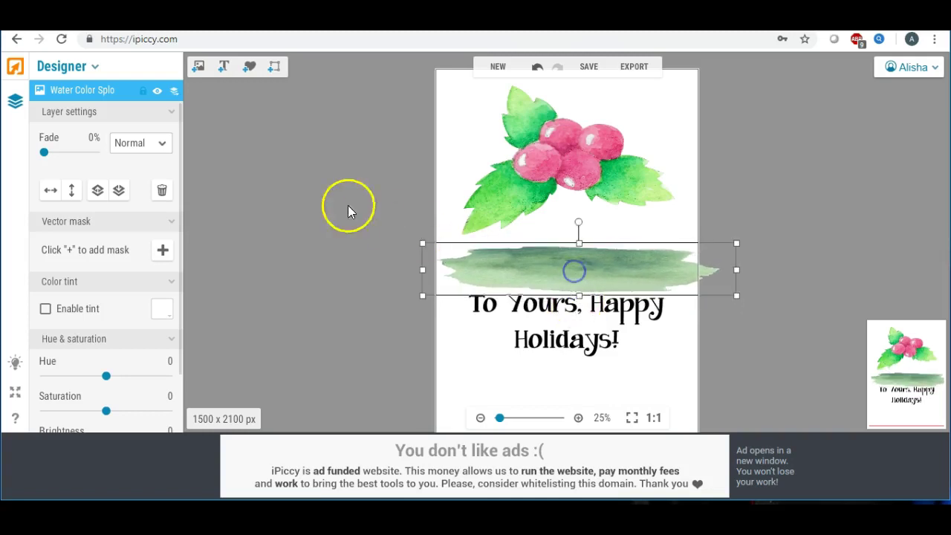
pyautogui.click(165, 144)
pyautogui.click(149, 130)
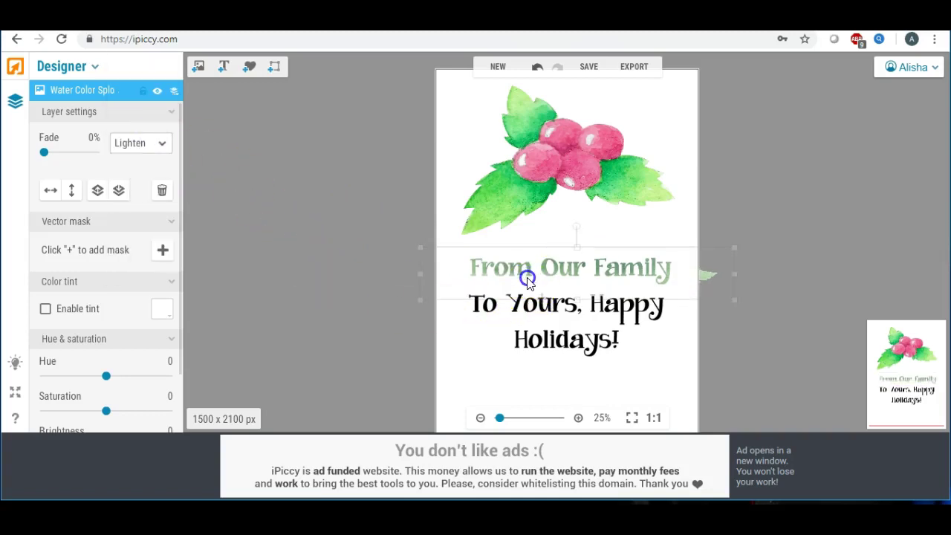
# Add another green watercolor splotch, stretch and flatten it over the "To Yours, Happy" line, and set its blend mode to Lighten
pyautogui.moveTo(528, 277); pyautogui.dragTo(526, 283)
pyautogui.click(453, 327)
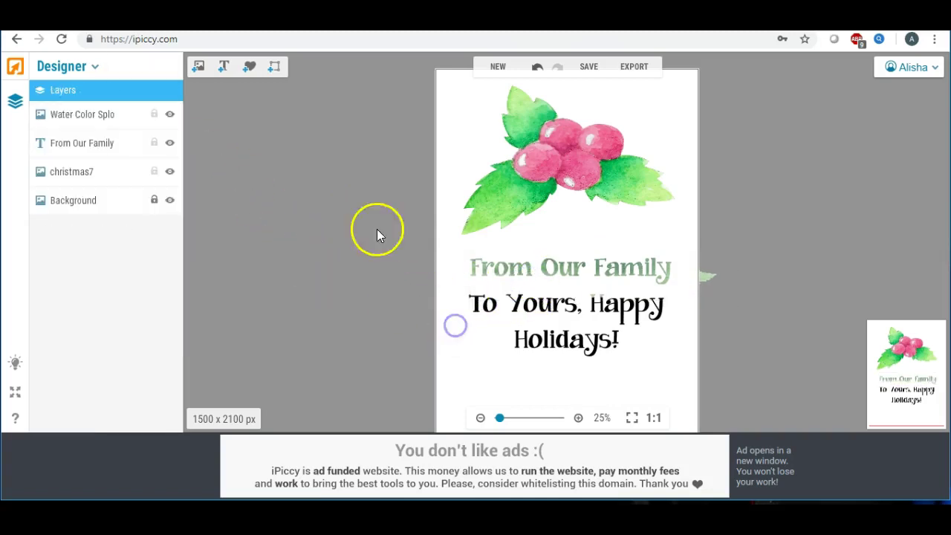
pyautogui.click(198, 67)
pyautogui.moveTo(75, 168); pyautogui.dragTo(512, 325)
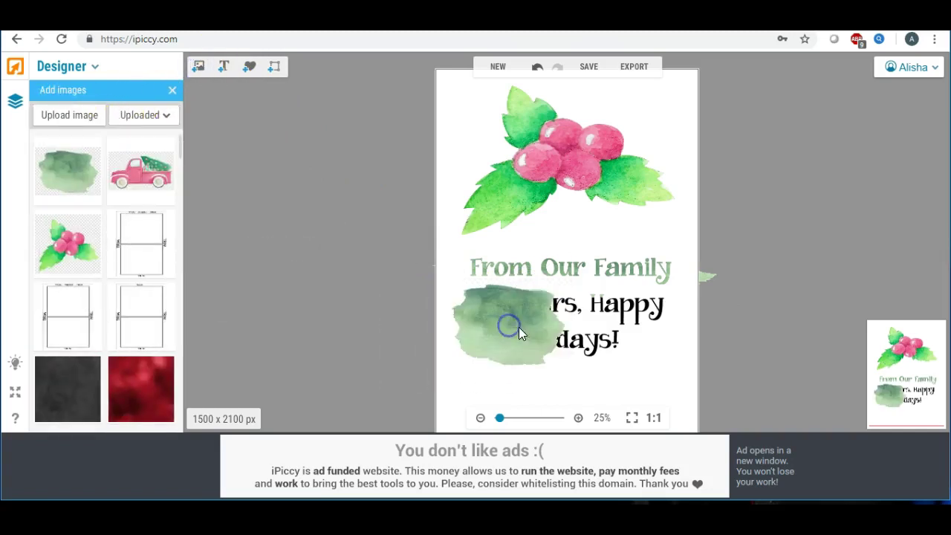
pyautogui.moveTo(572, 327); pyautogui.dragTo(744, 322)
pyautogui.moveTo(435, 327); pyautogui.dragTo(380, 312)
pyautogui.moveTo(559, 372); pyautogui.dragTo(560, 331)
pyautogui.click(163, 143)
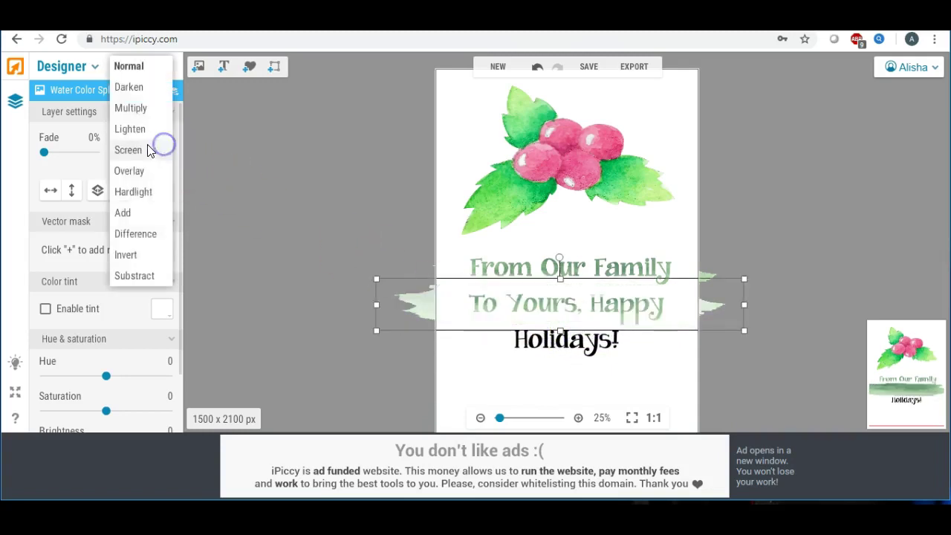
pyautogui.click(142, 131)
pyautogui.click(279, 196)
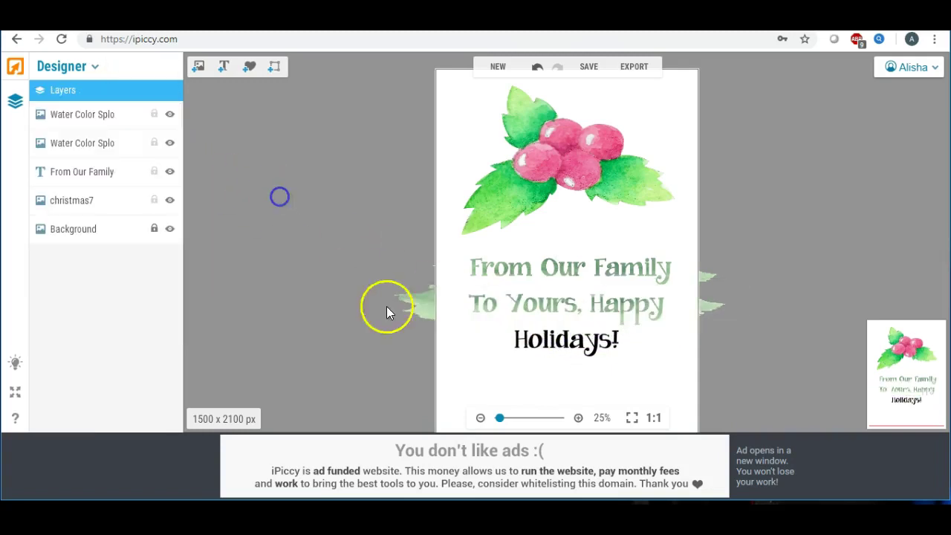
pyautogui.click(513, 308)
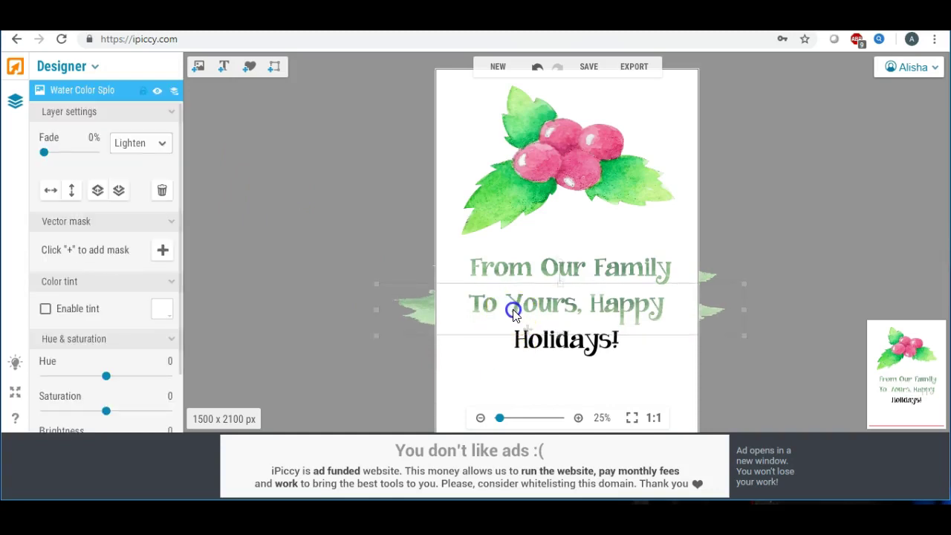
pyautogui.click(424, 354)
# Add a third watercolor splotch, widen it over the "Holidays!" line, and set its blend mode to Lighten
pyautogui.click(585, 342)
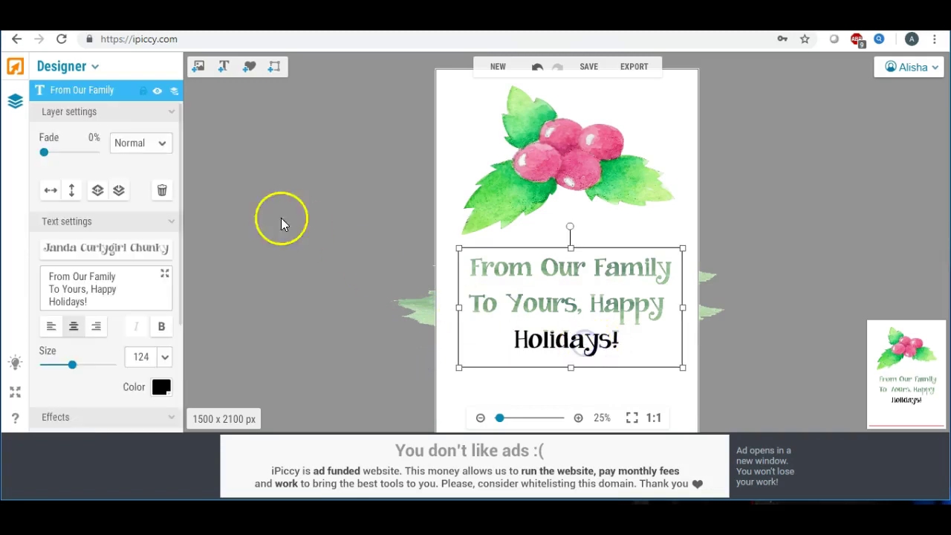
pyautogui.click(199, 67)
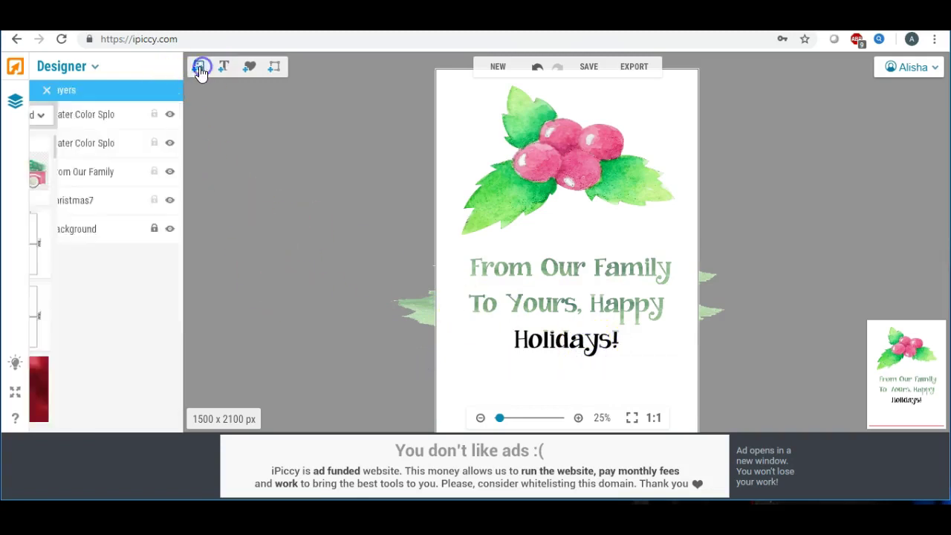
pyautogui.moveTo(68, 168); pyautogui.dragTo(554, 358)
pyautogui.moveTo(614, 361); pyautogui.dragTo(686, 362)
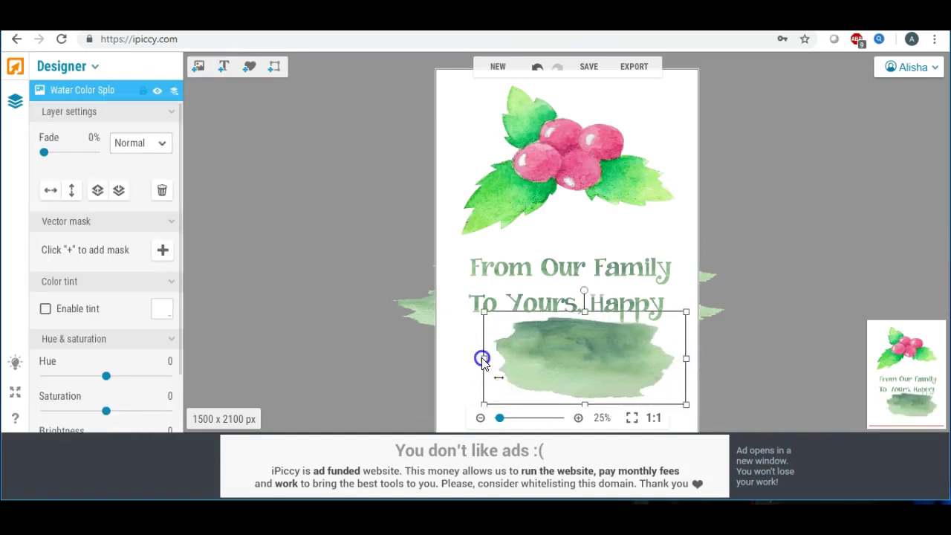
pyautogui.moveTo(483, 360); pyautogui.dragTo(437, 359)
pyautogui.click(166, 147)
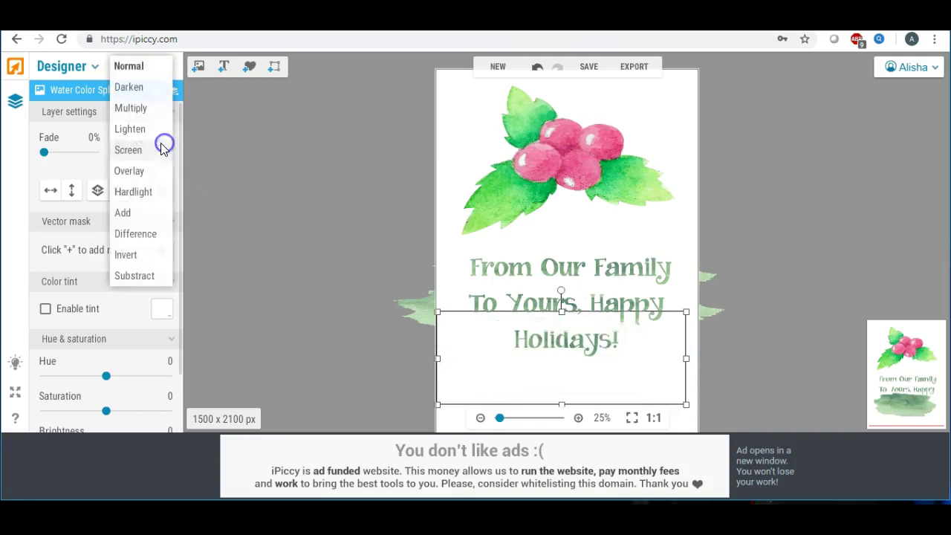
pyautogui.click(148, 130)
pyautogui.click(272, 215)
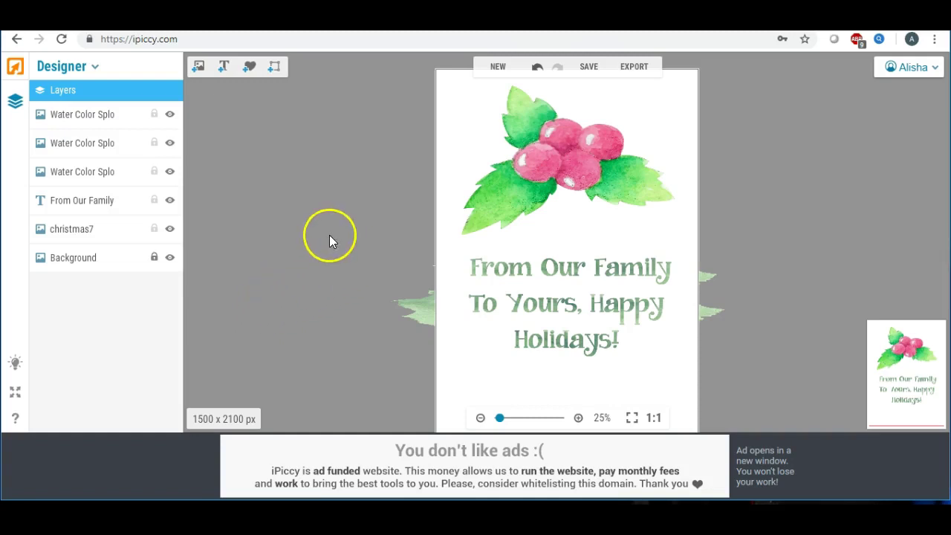
# Start saving the inside page as a JPG image and name the file frontchrist2
pyautogui.click(589, 67)
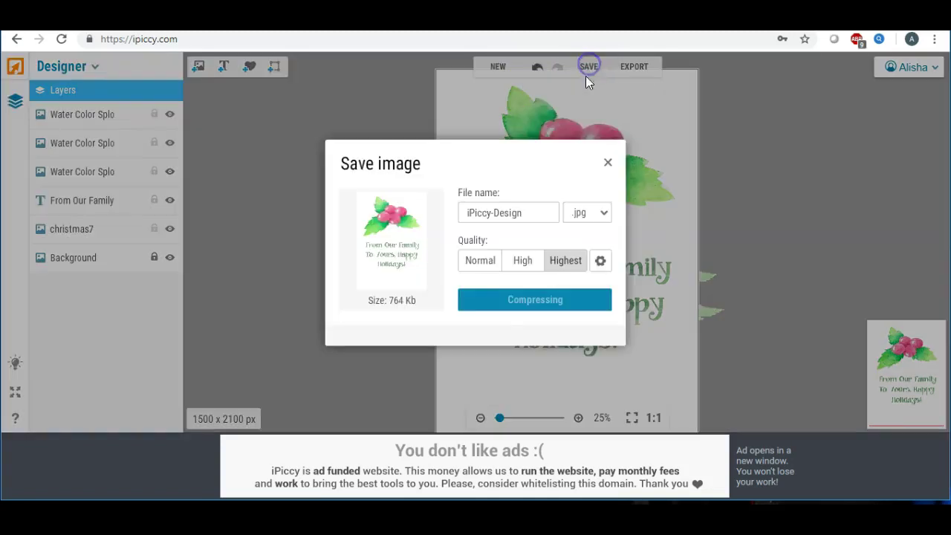
pyautogui.moveTo(529, 212); pyautogui.dragTo(399, 213)
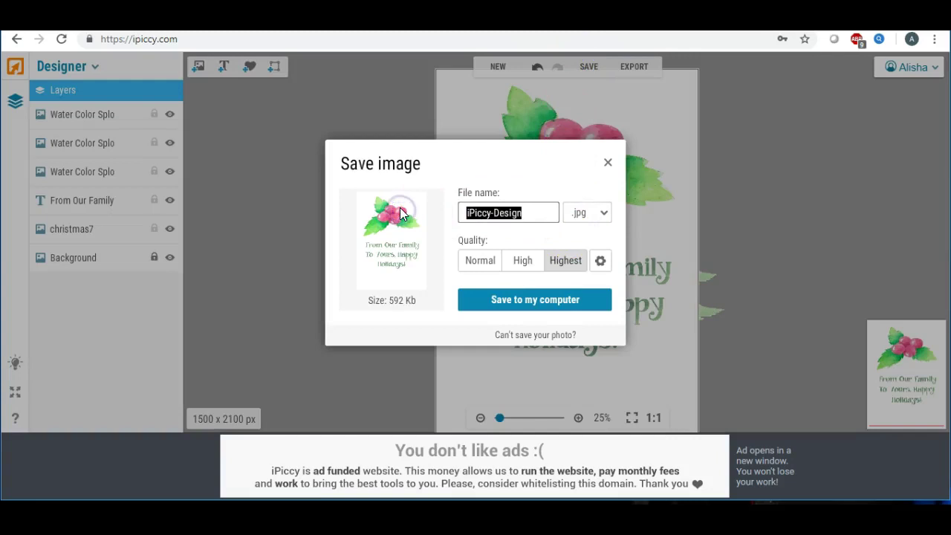
pyautogui.write('middlec')
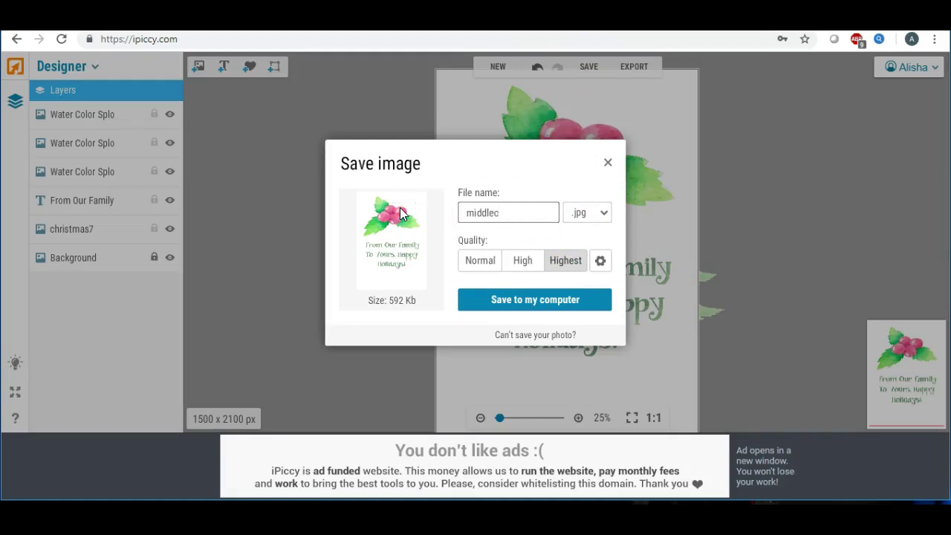
pyautogui.press('BackSpace')
pyautogui.press('BackSpace')
pyautogui.press('BackSpace')
pyautogui.press('BackSpace')
pyautogui.press('BackSpace')
pyautogui.press('BackSpace')
pyautogui.press('BackSpace')
pyautogui.write('fro')
# Save the image to the Desktop and return to the design
pyautogui.click(538, 300)
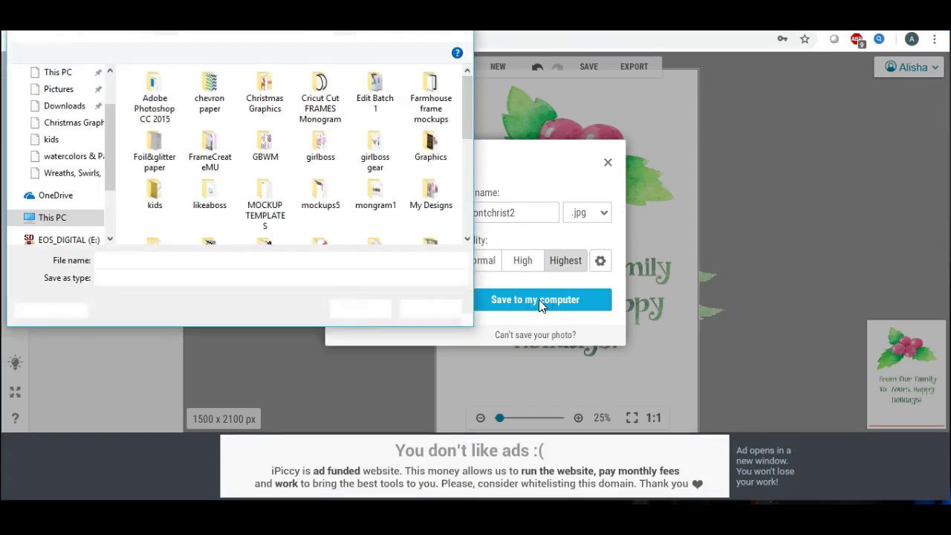
pyautogui.click(110, 70)
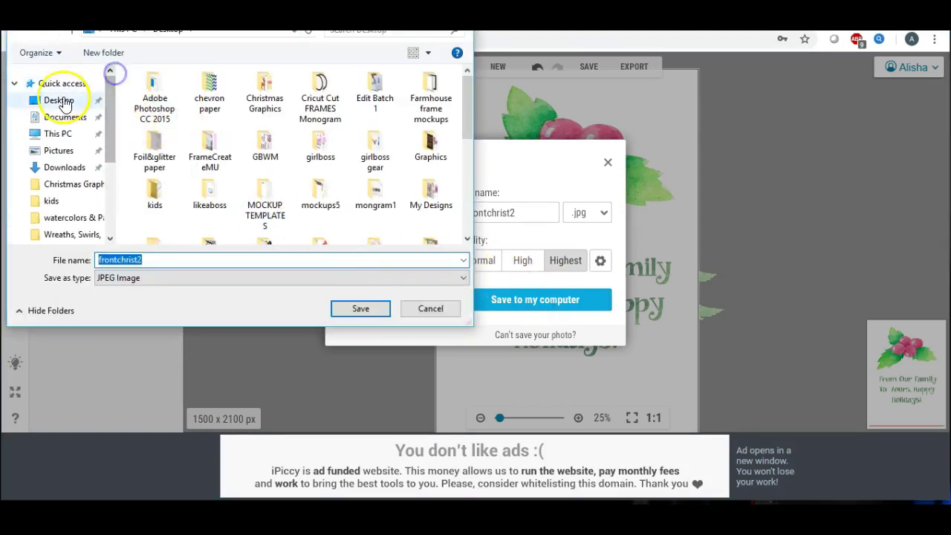
pyautogui.click(65, 104)
pyautogui.click(360, 307)
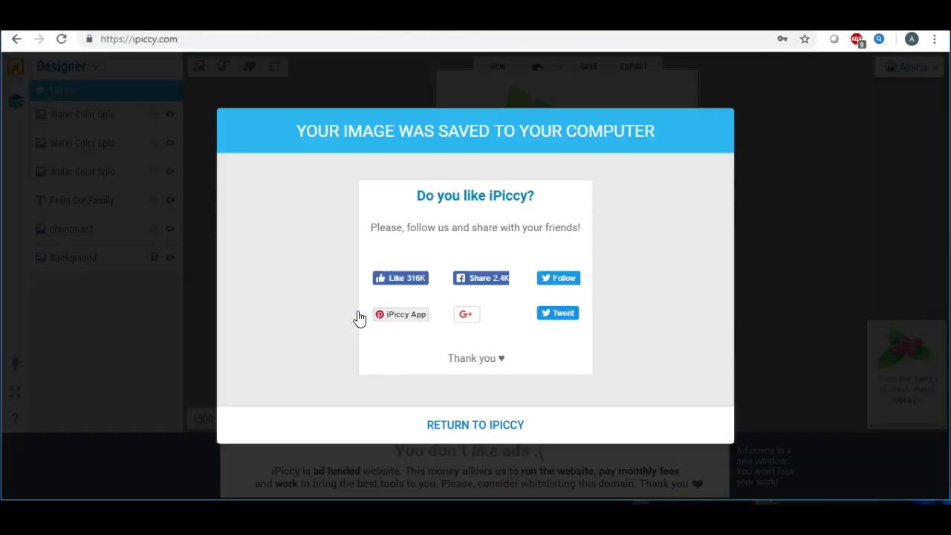
pyautogui.click(466, 423)
pyautogui.click(459, 428)
# Delete the holly, the greeting text and the watercolor splotches over its first two lines from the page
pyautogui.click(572, 128)
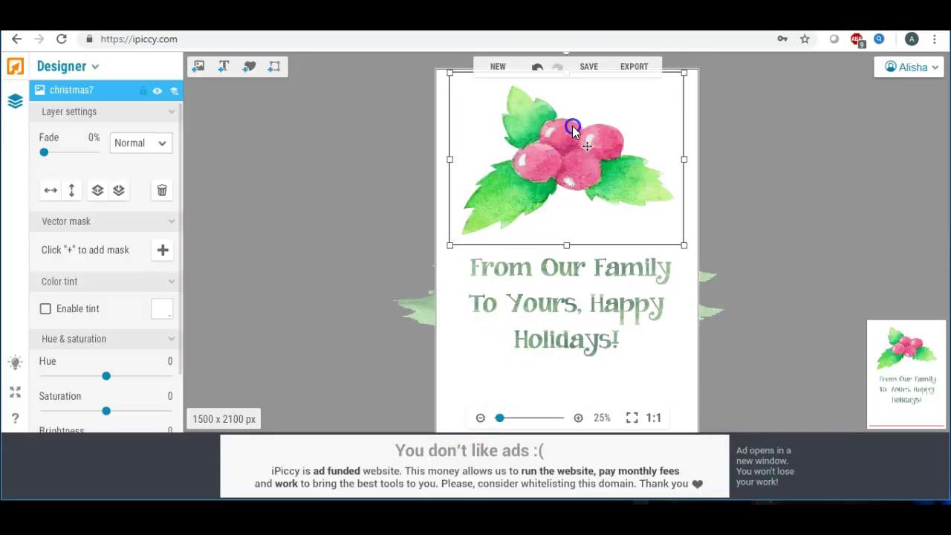
pyautogui.press('Delete')
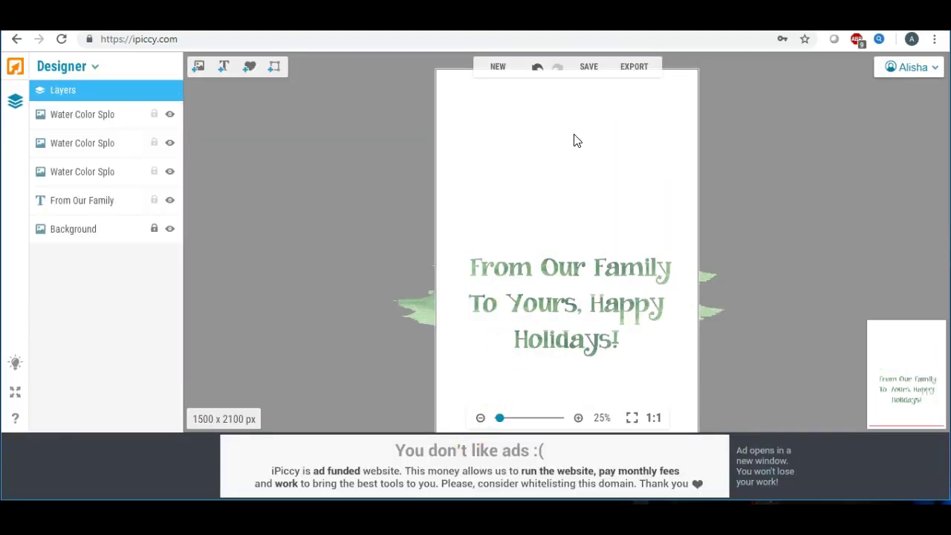
pyautogui.click(525, 273)
pyautogui.press('Delete')
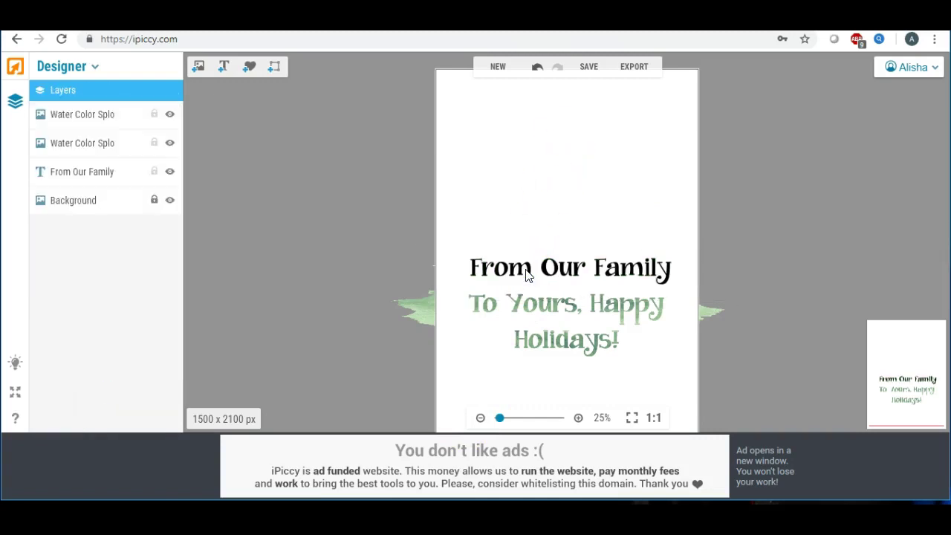
pyautogui.click(526, 269)
pyautogui.press('Delete')
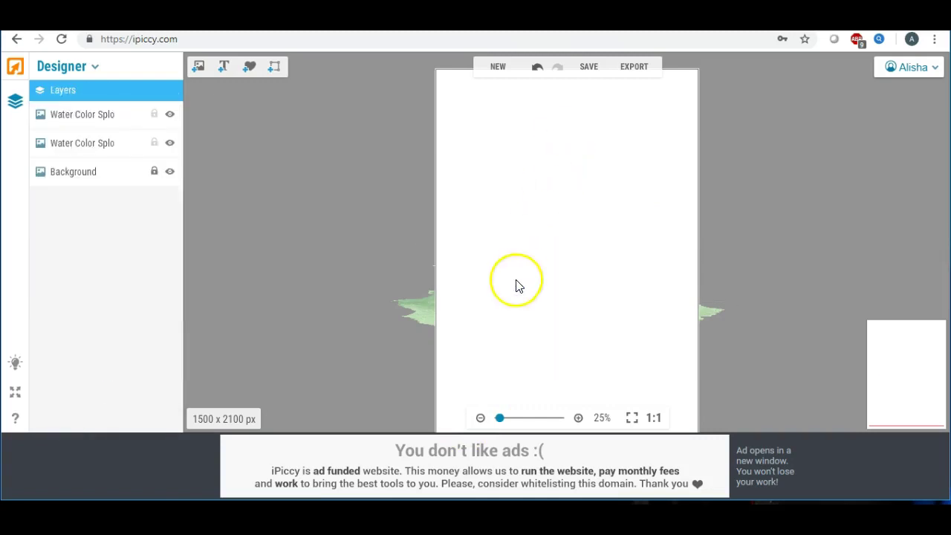
pyautogui.click(503, 298)
pyautogui.press('Delete')
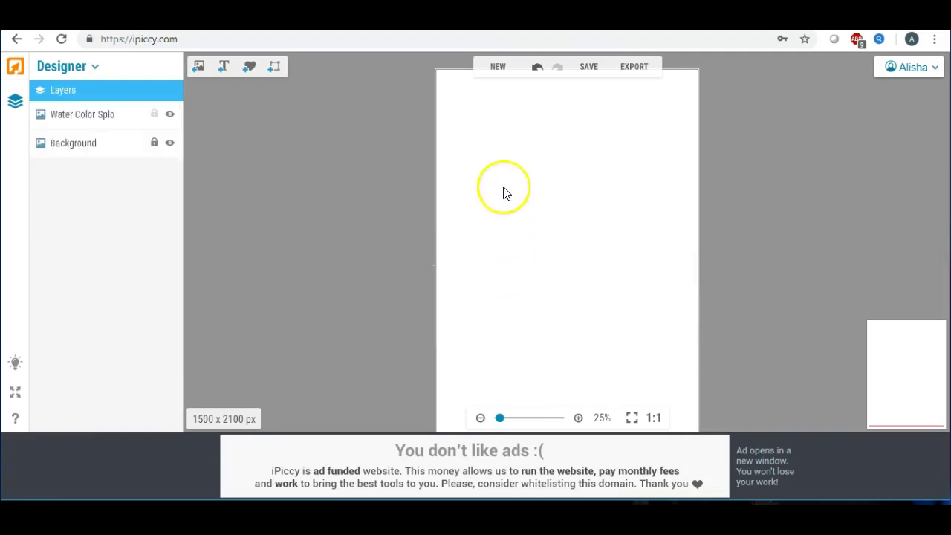
# Add a green watercolor splotch, enlarge it to nearly the page width and center it horizontally on the blank page
pyautogui.click(199, 66)
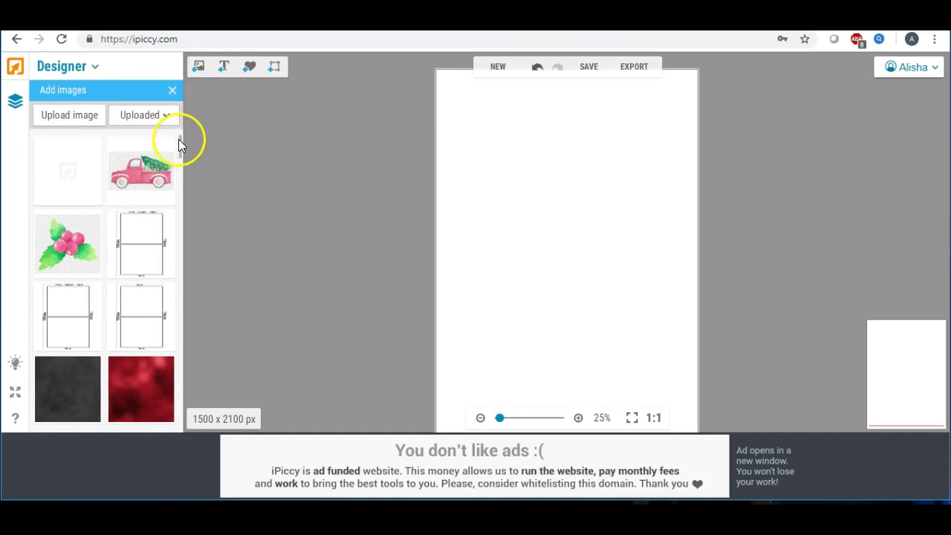
pyautogui.moveTo(57, 158); pyautogui.dragTo(552, 220)
pyautogui.click(559, 220)
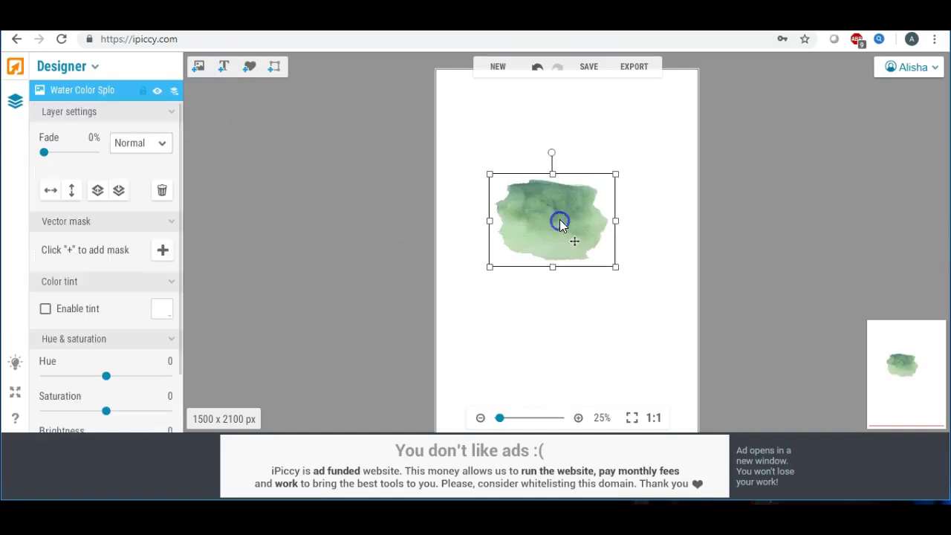
pyautogui.moveTo(616, 268); pyautogui.dragTo(707, 356)
pyautogui.moveTo(600, 246); pyautogui.dragTo(574, 226)
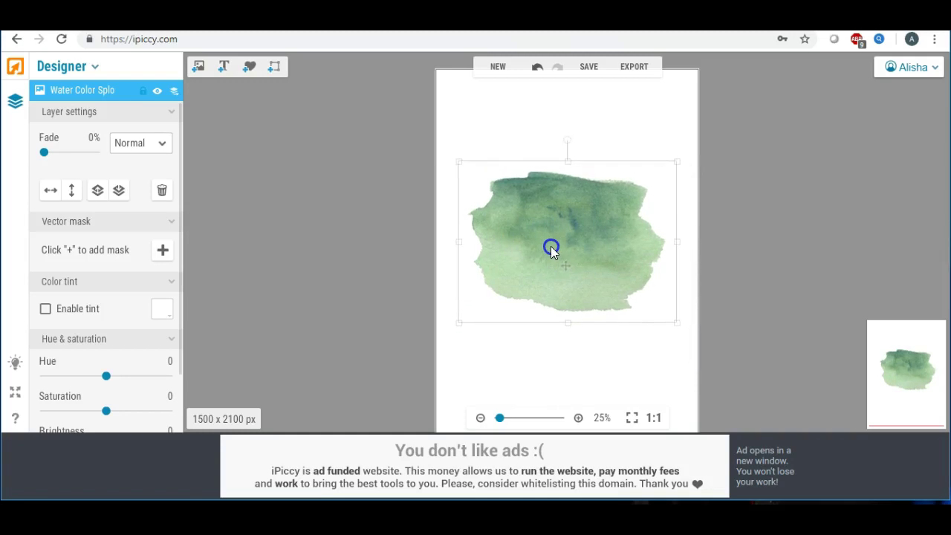
pyautogui.click(382, 251)
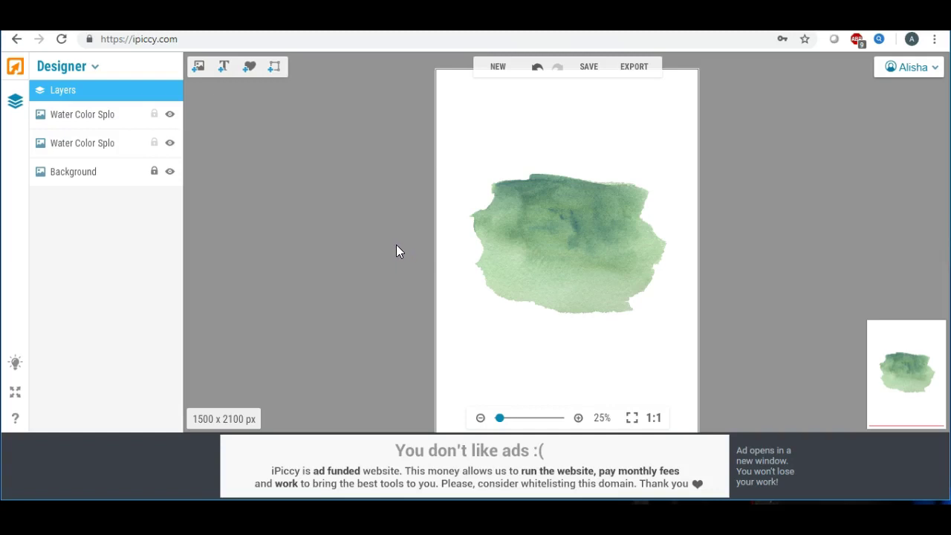
# Add the text "AMC Designs" on two lines, center-align it and place it over the middle of the splotch
pyautogui.click(225, 68)
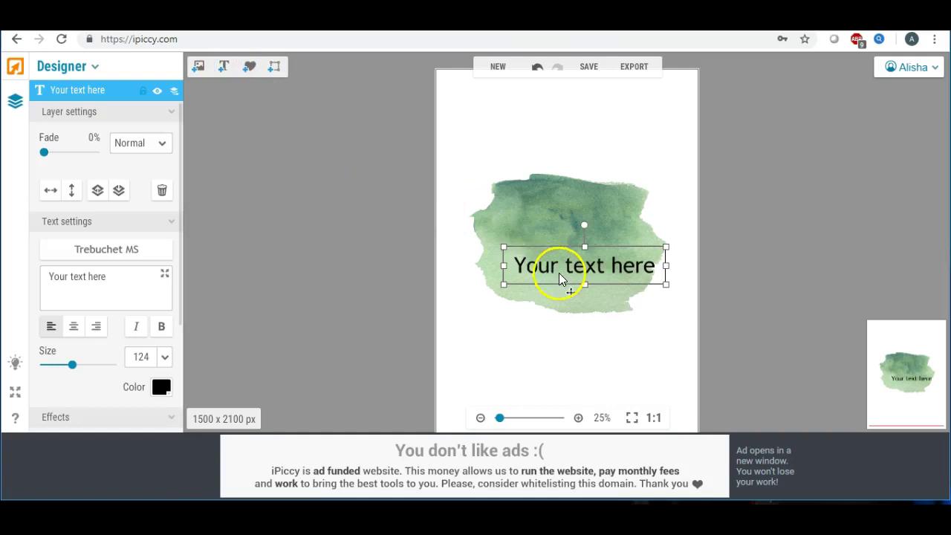
pyautogui.moveTo(557, 271); pyautogui.dragTo(541, 233)
pyautogui.moveTo(126, 275); pyautogui.dragTo(40, 277)
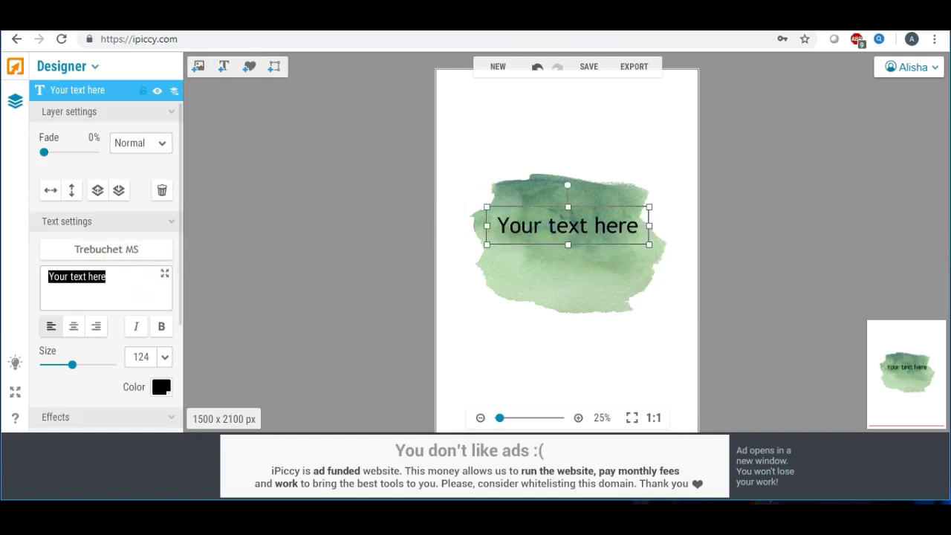
pyautogui.write('AMV')
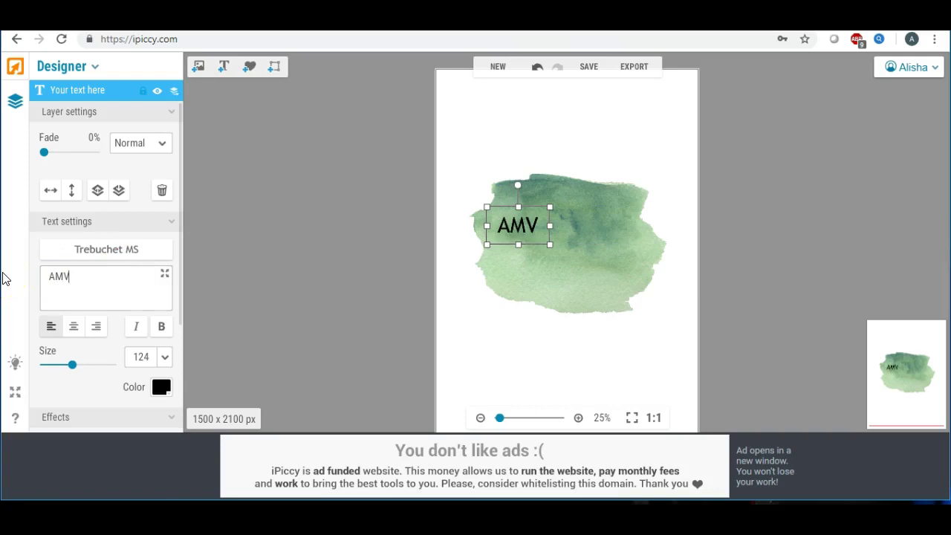
pyautogui.press('BackSpace')
pyautogui.write('C')
pyautogui.press('Return')
pyautogui.write('Designs')
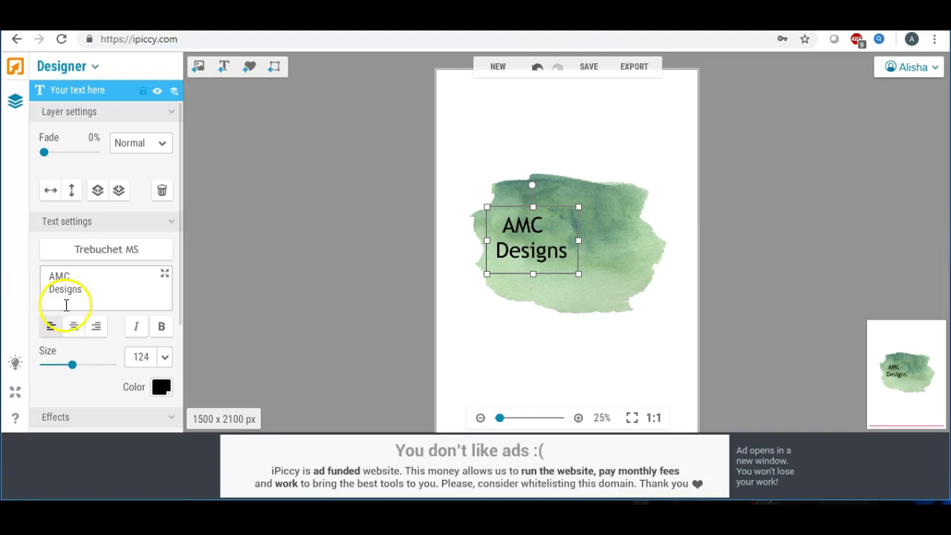
pyautogui.click(73, 326)
pyautogui.moveTo(490, 232); pyautogui.dragTo(572, 226)
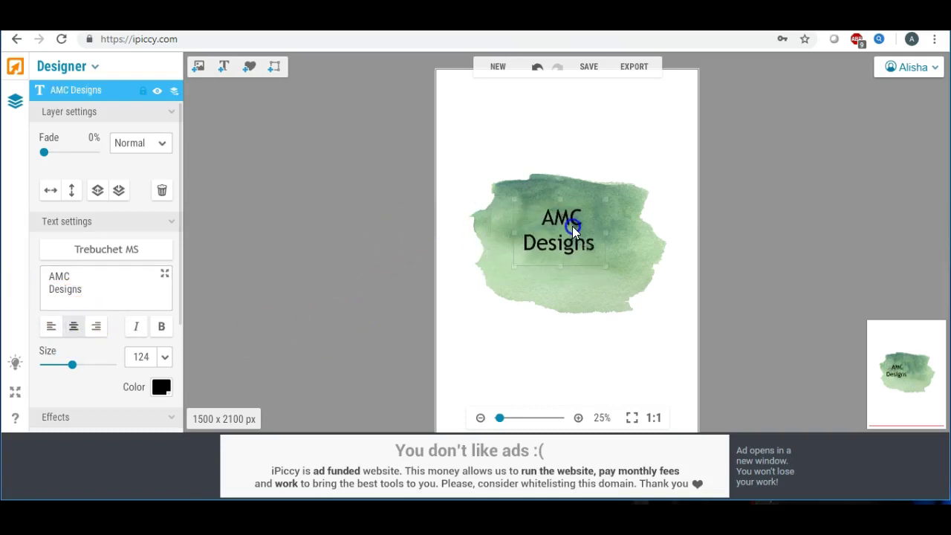
# Change the "AMC Designs" text to a bold, curly local font and recenter it on the splotch
pyautogui.click(110, 249)
pyautogui.click(154, 120)
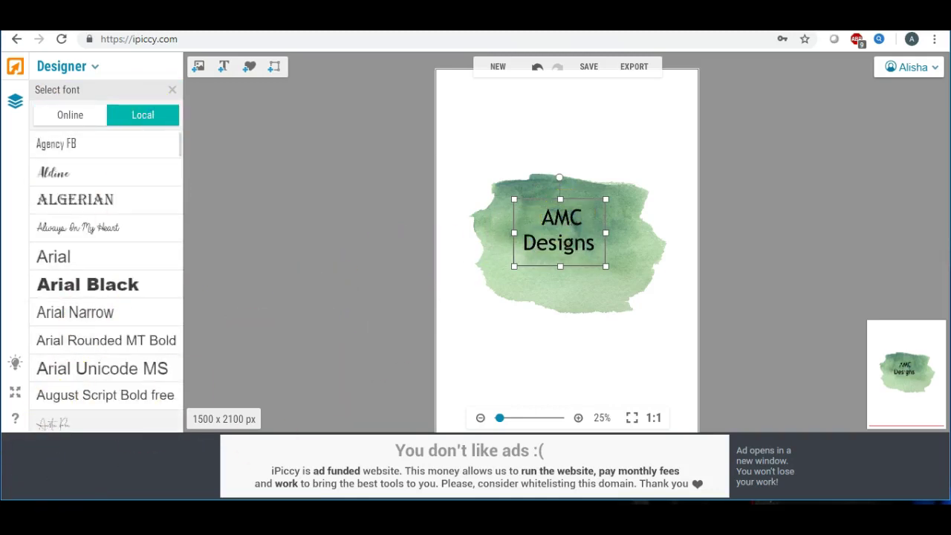
pyautogui.scroll(-5, 127, 245)
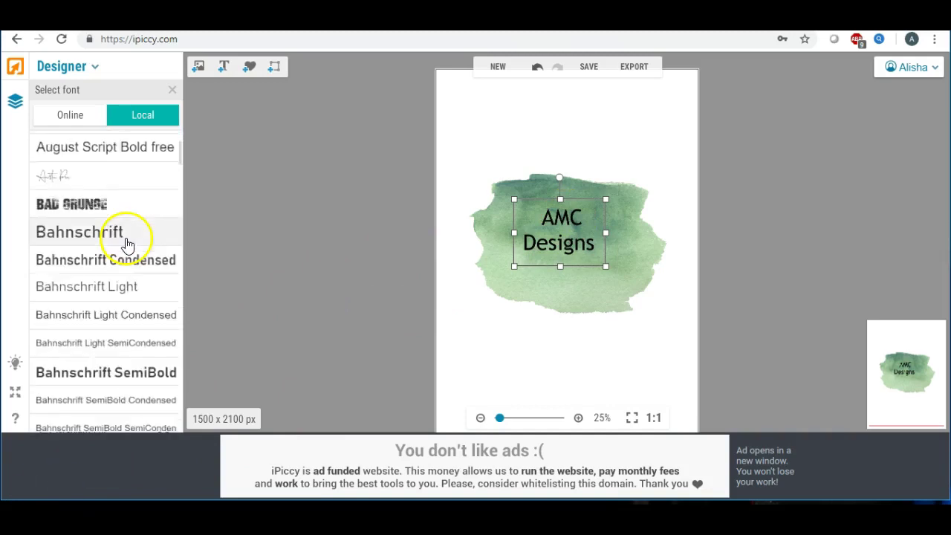
pyautogui.scroll(-3, 127, 245)
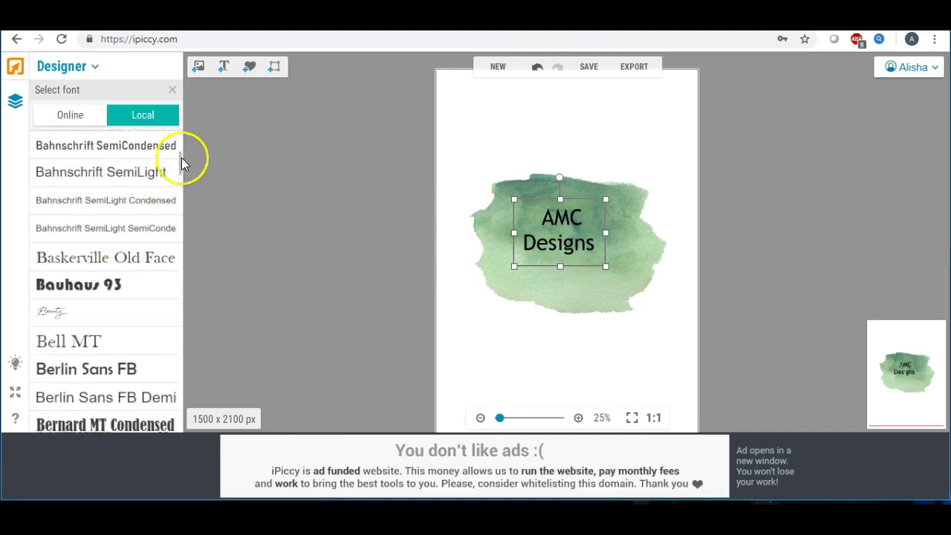
pyautogui.moveTo(181, 165); pyautogui.dragTo(193, 257)
pyautogui.click(138, 232)
pyautogui.click(577, 242)
pyautogui.scroll(10, 178, 223)
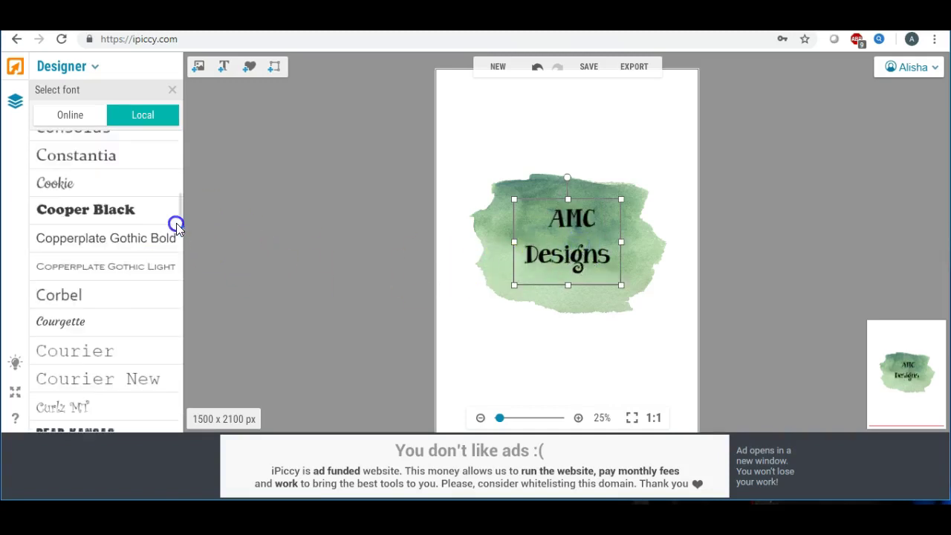
pyautogui.moveTo(576, 238); pyautogui.dragTo(569, 236)
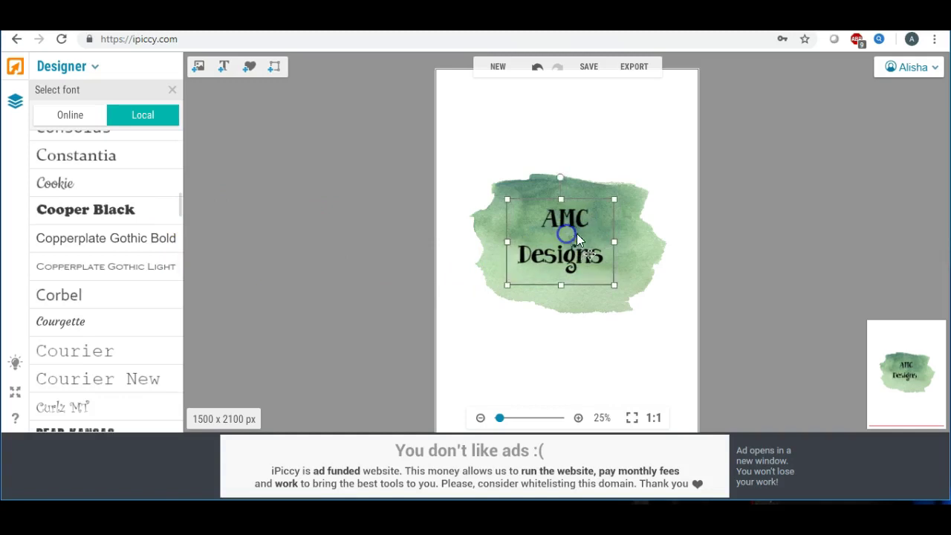
# Fade the "AMC Designs" text to 32% so it blends with the green splotch
pyautogui.click(605, 315)
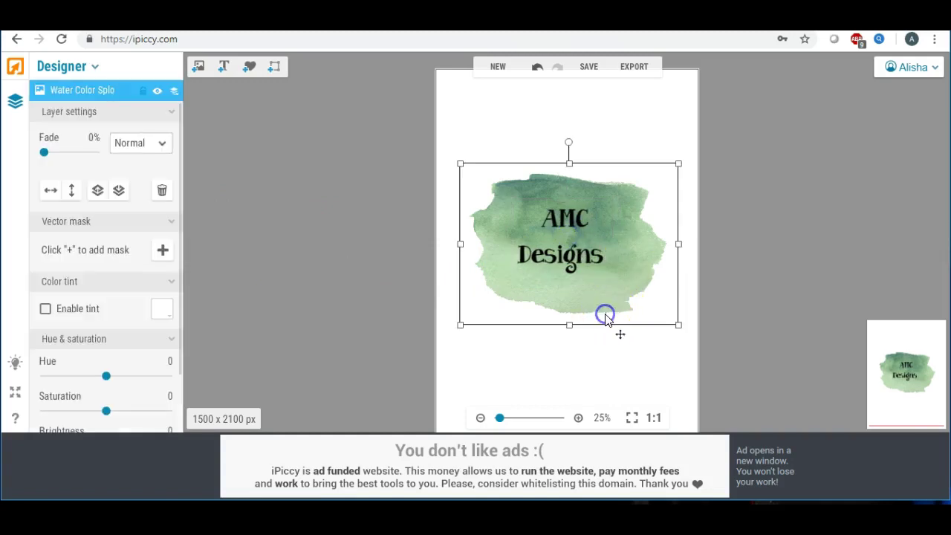
pyautogui.click(547, 234)
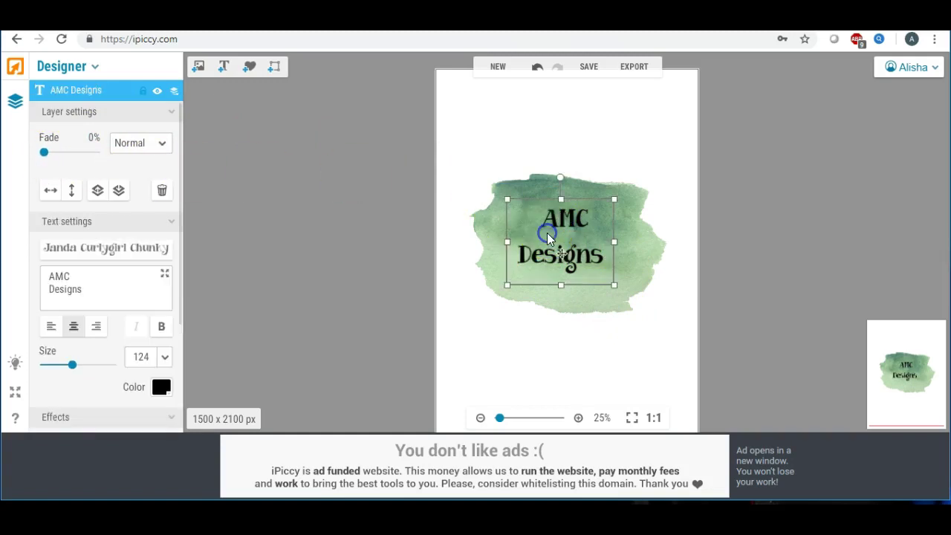
pyautogui.moveTo(45, 153); pyautogui.dragTo(61, 161)
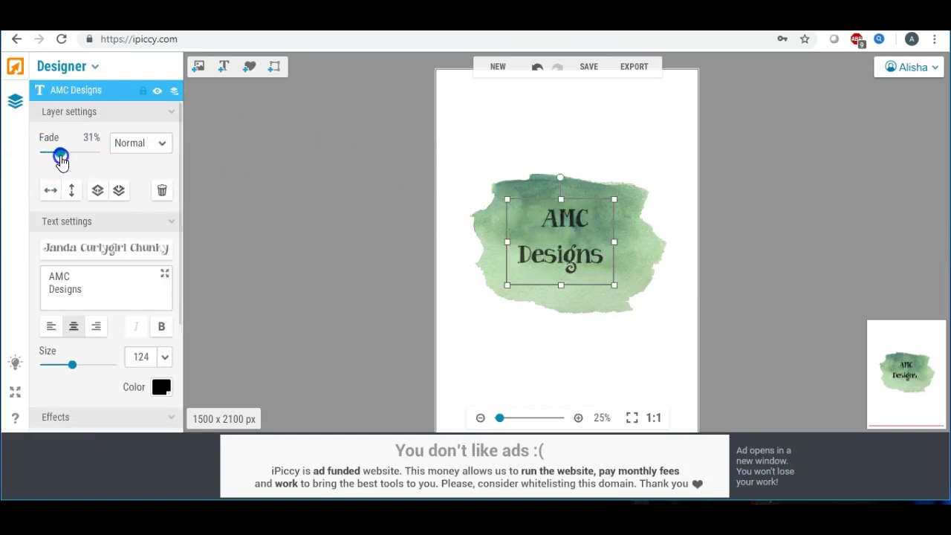
pyautogui.click(370, 187)
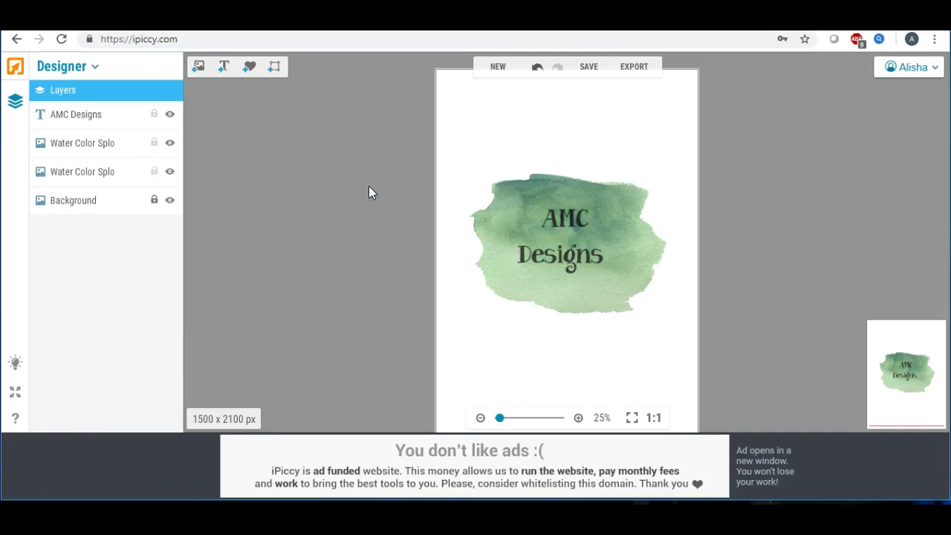
# Shrink the green splotch slightly and reposition it together with the "AMC Designs" text so both sit centered on the page
pyautogui.click(498, 184)
pyautogui.moveTo(463, 165); pyautogui.dragTo(474, 174)
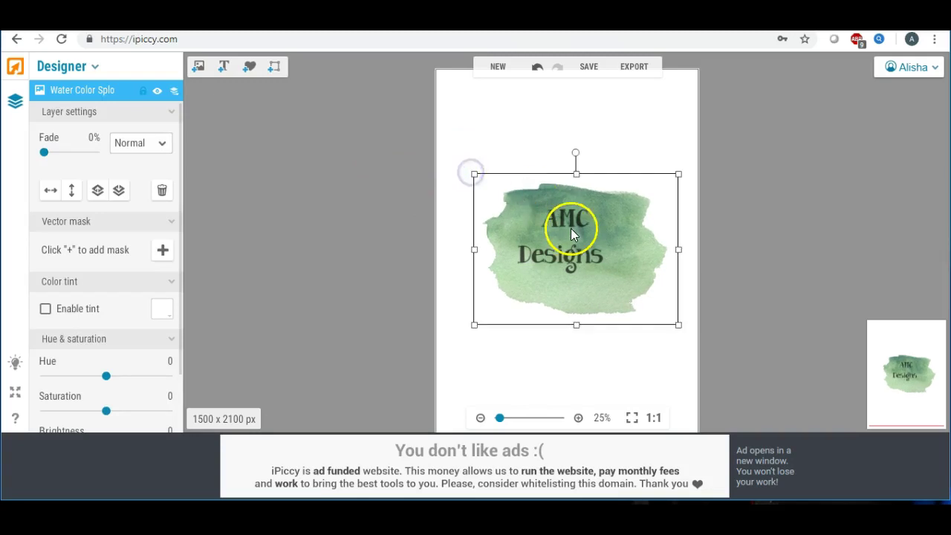
pyautogui.click(573, 231)
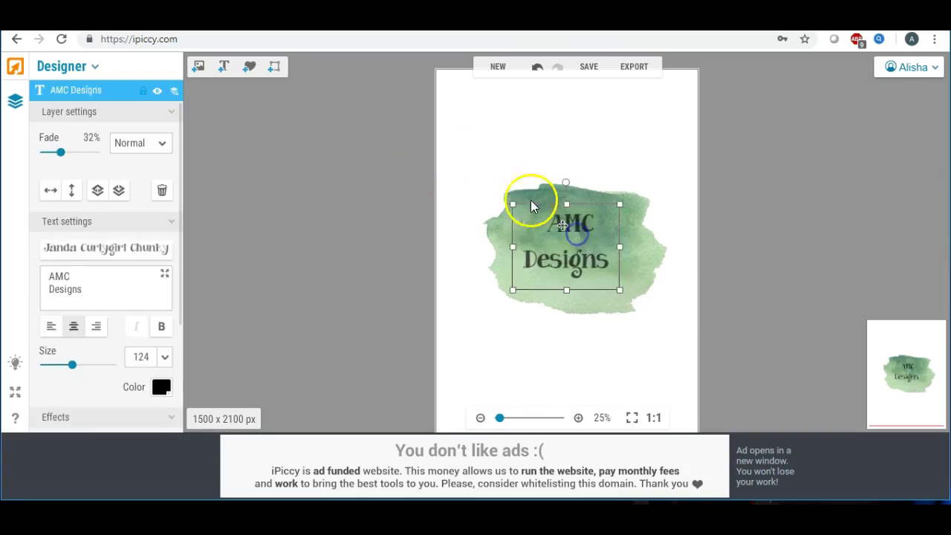
pyautogui.click(494, 202)
pyautogui.moveTo(575, 233); pyautogui.dragTo(566, 220)
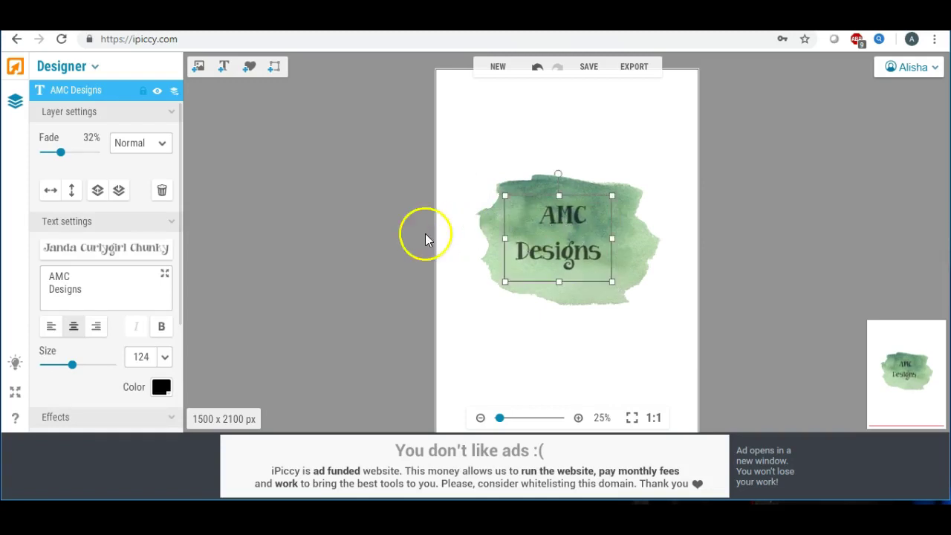
pyautogui.click(411, 235)
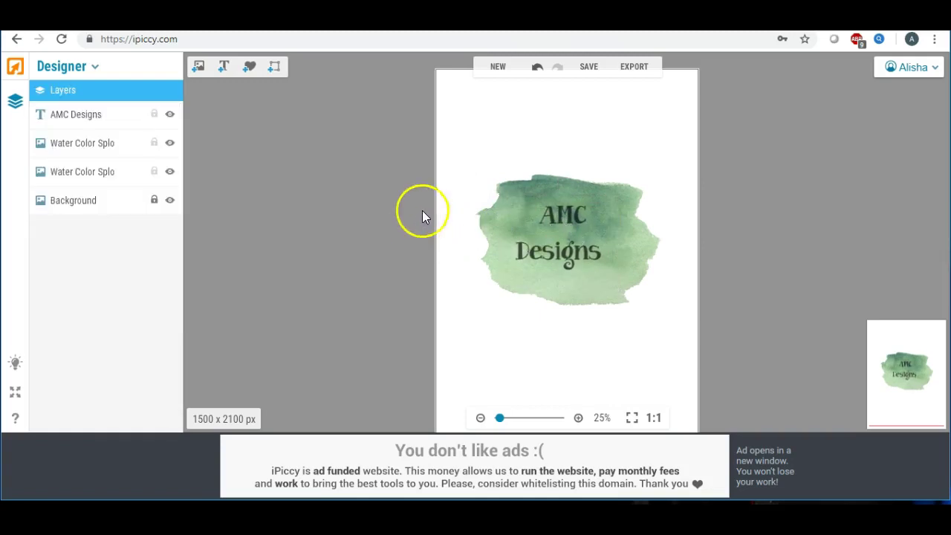
# Save the logo page to the computer as frontchrist3 in .jpg format at Highest quality and return to the design
pyautogui.click(588, 66)
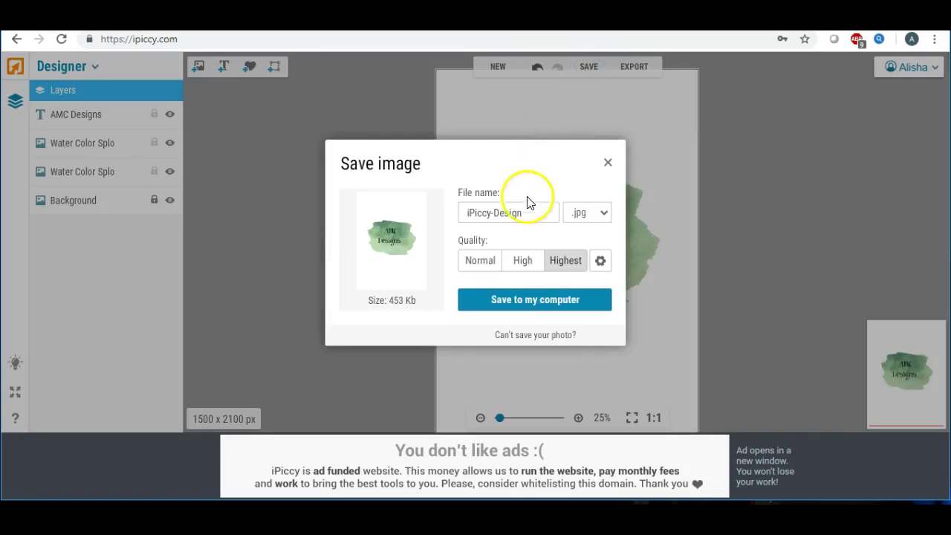
pyautogui.moveTo(530, 212); pyautogui.dragTo(401, 203)
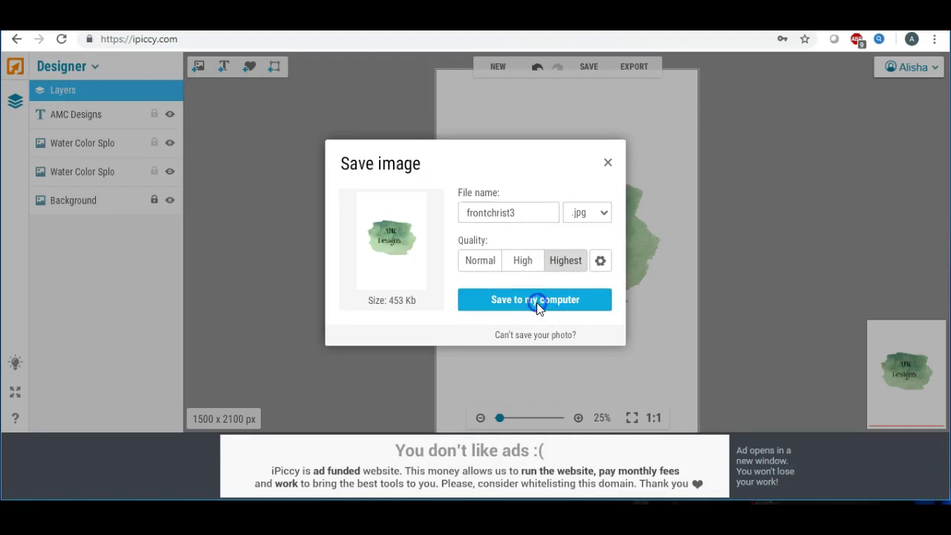
pyautogui.scroll(2, 102, 83)
pyautogui.click(60, 100)
pyautogui.click(360, 309)
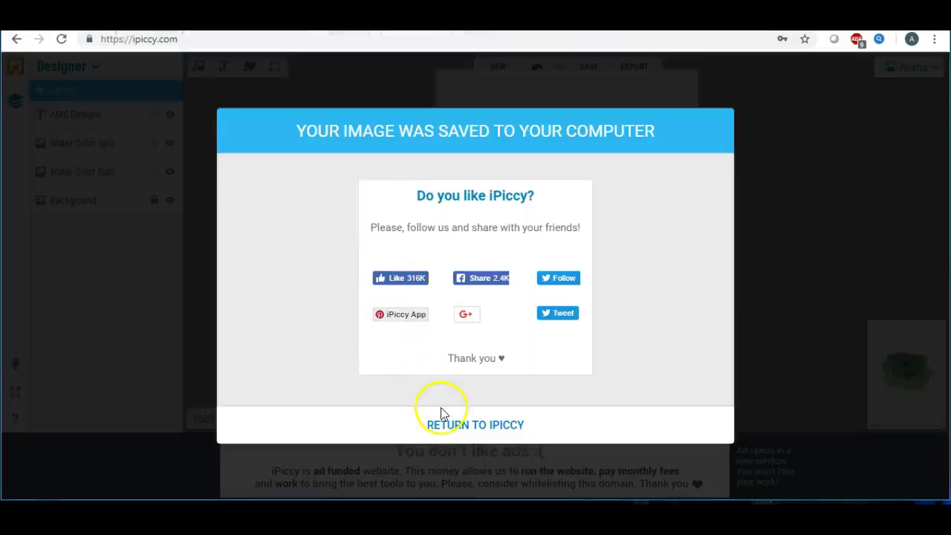
pyautogui.click(453, 430)
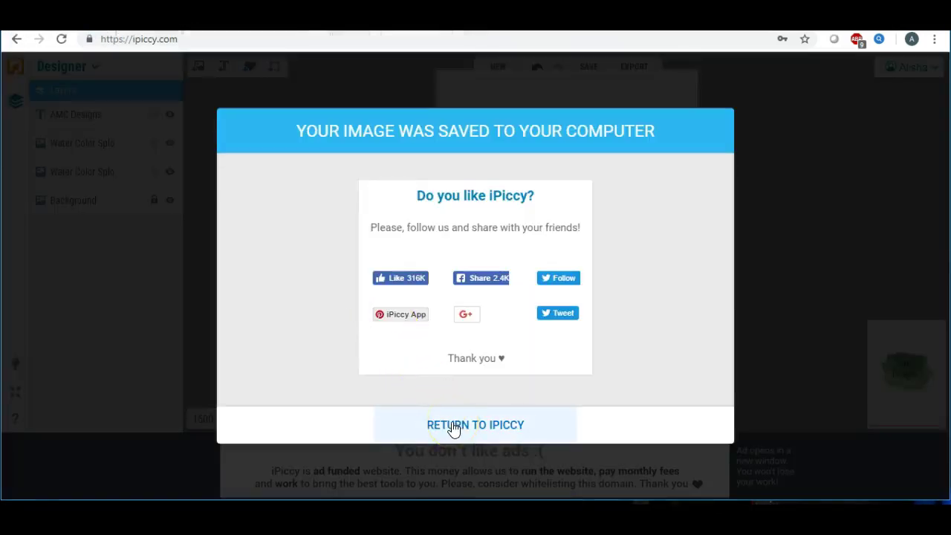
pyautogui.click(454, 428)
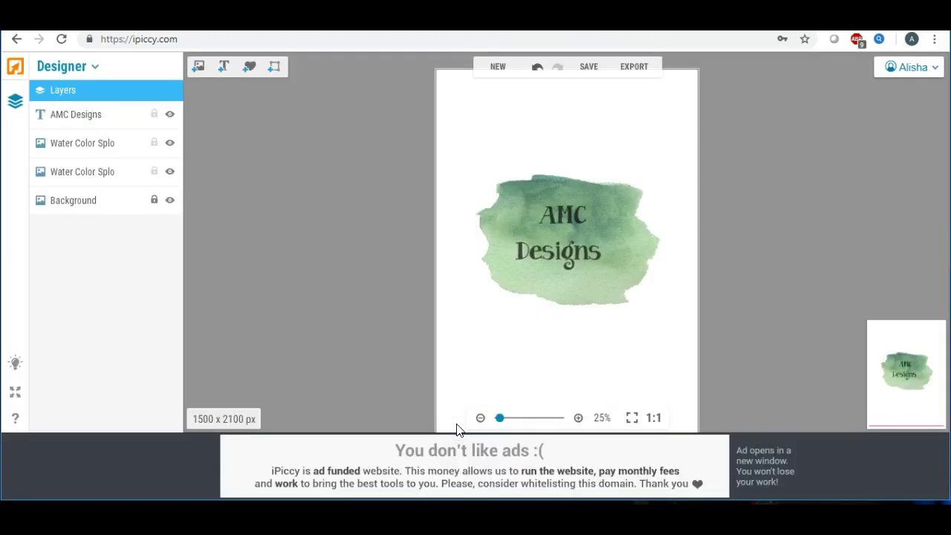
# Delete the "AMC Designs" text and the green splotch from the page
pyautogui.click(460, 382)
pyautogui.click(546, 218)
pyautogui.click(557, 216)
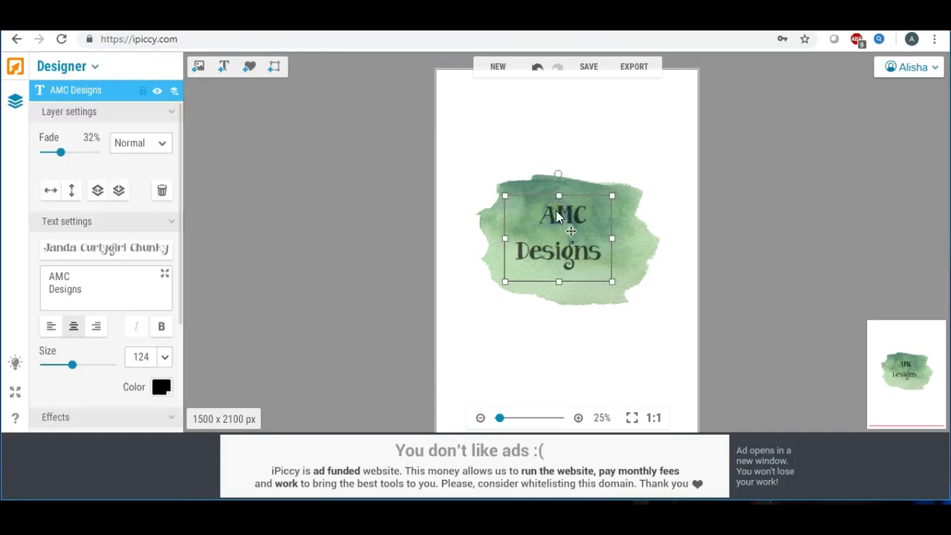
pyautogui.press('Delete')
pyautogui.click(551, 215)
pyautogui.press('Delete')
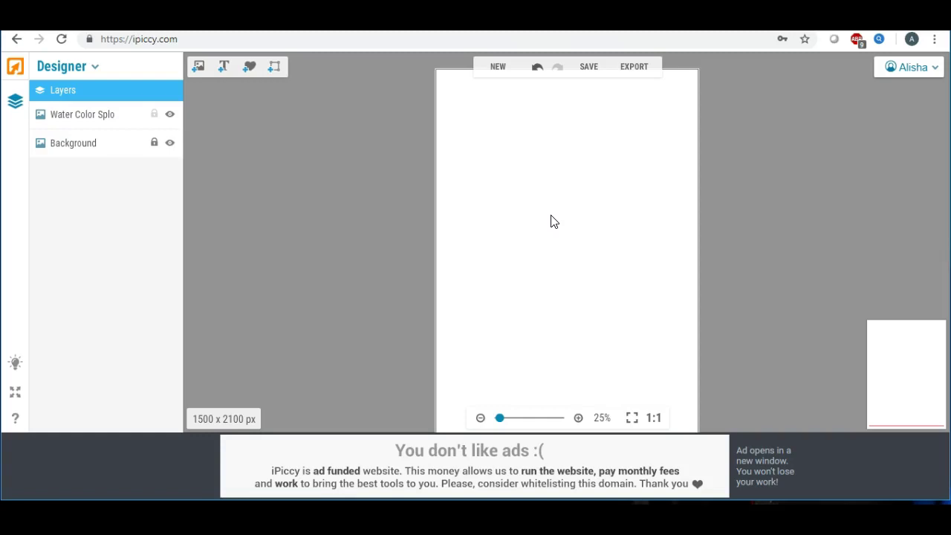
# Switch to the NinjaUnits inches-to-pixels converter and convert 8.5 and 11 inches to pixels at 300 DPI
pyautogui.click(502, 158)
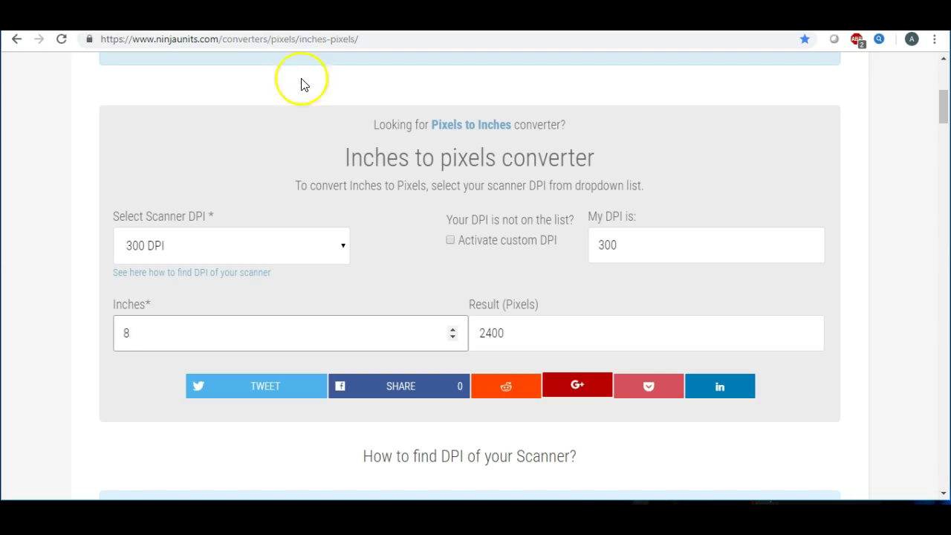
pyautogui.click(152, 331)
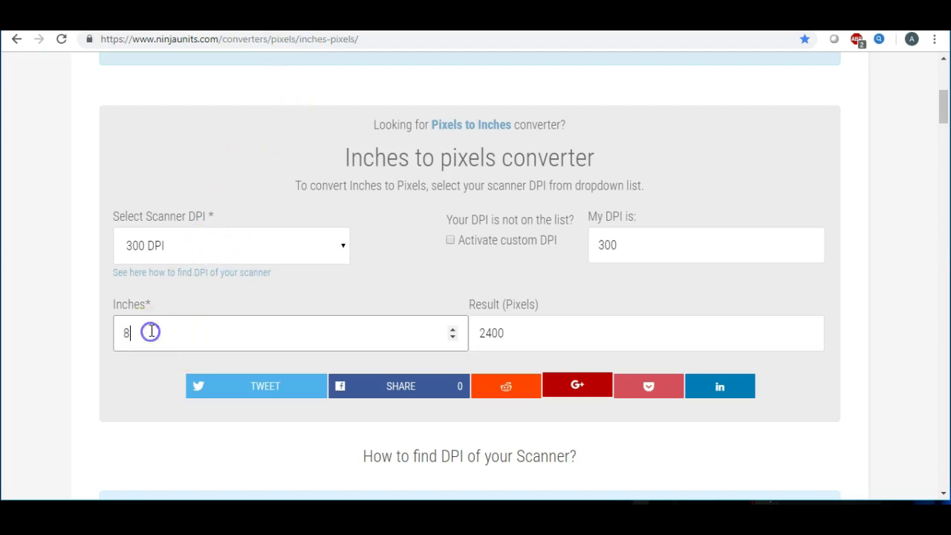
pyautogui.write('.5')
pyautogui.moveTo(200, 335); pyautogui.dragTo(102, 331)
pyautogui.write('11')
pyautogui.click(138, 320)
pyautogui.click(197, 130)
pyautogui.scroll(5, 222, 148)
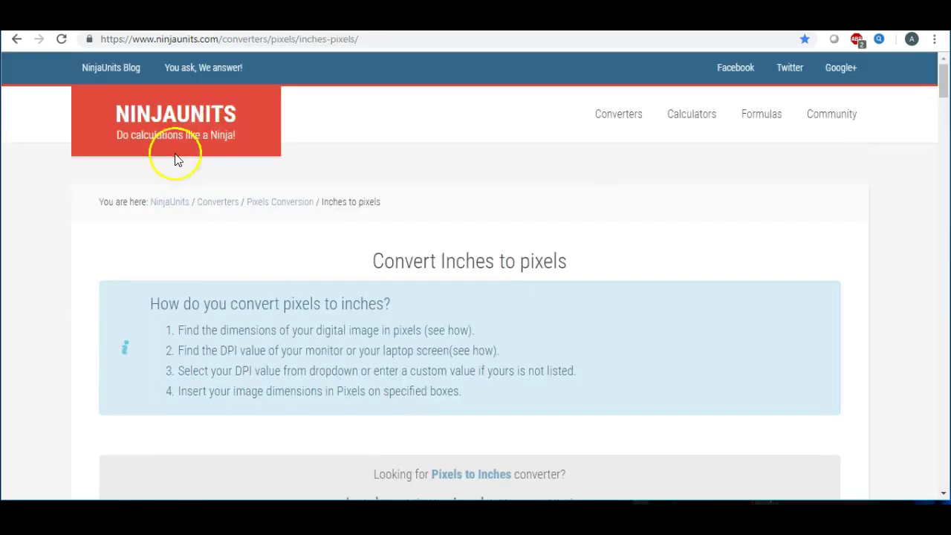
pyautogui.scroll(-5, 221, 185)
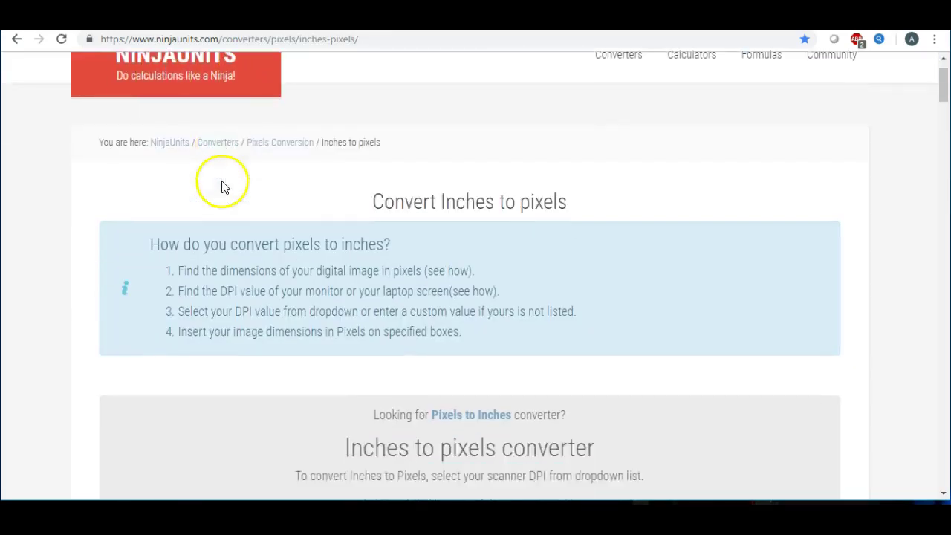
pyautogui.scroll(3, 220, 182)
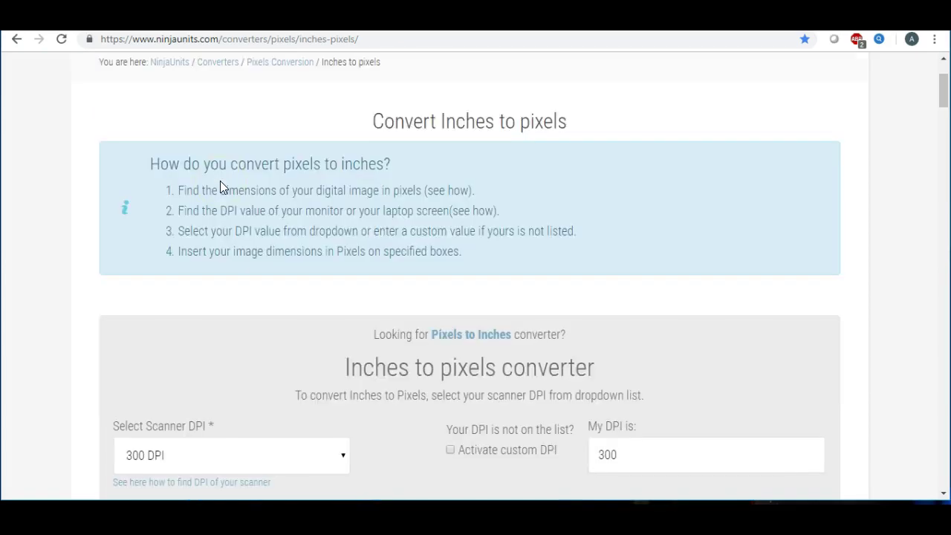
pyautogui.scroll(-4, 220, 181)
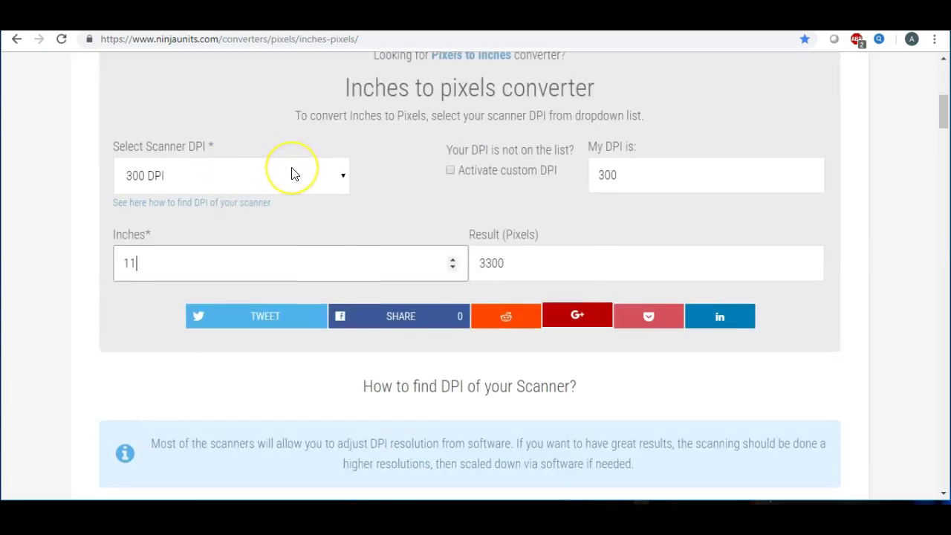
pyautogui.scroll(3, 298, 162)
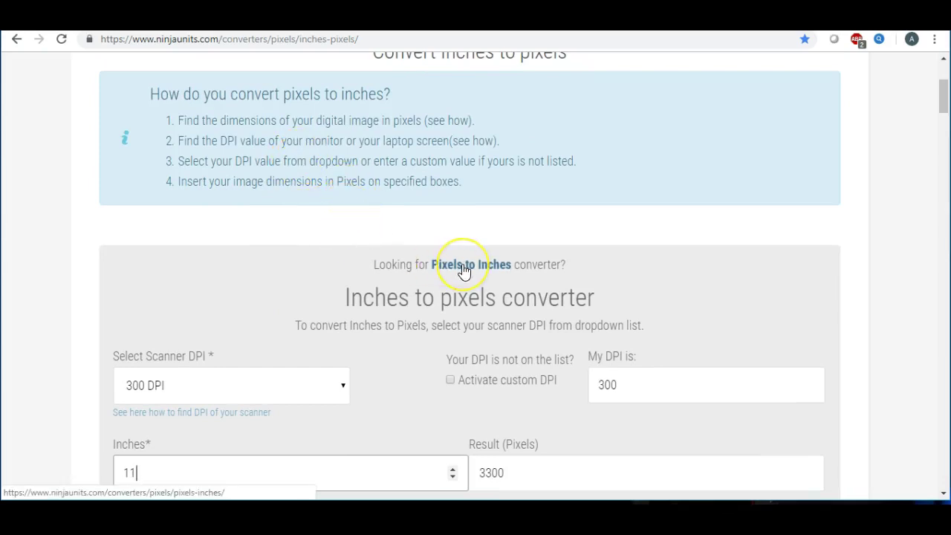
pyautogui.scroll(3, 464, 270)
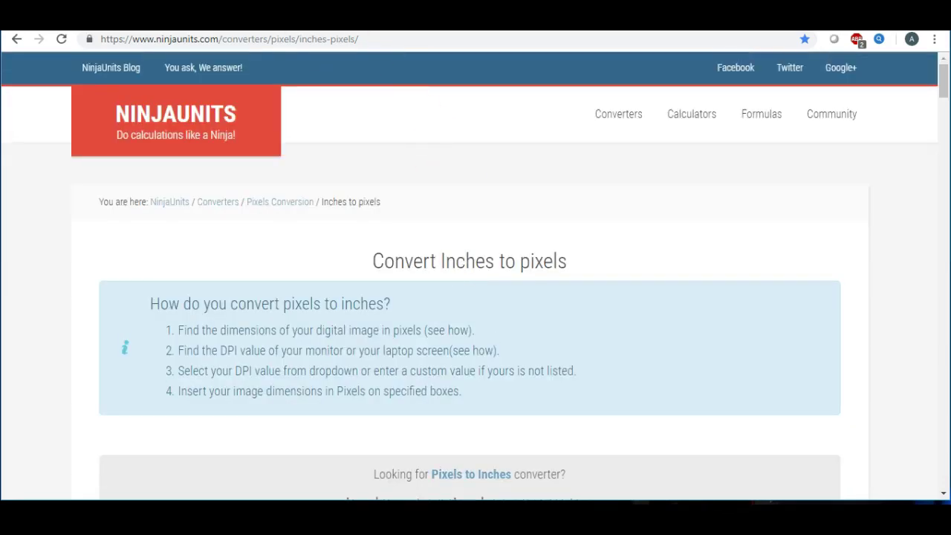
# Switch back to iPiccy and create a new white custom-size design 2550 wide by 3300 high
pyautogui.click(338, 15)
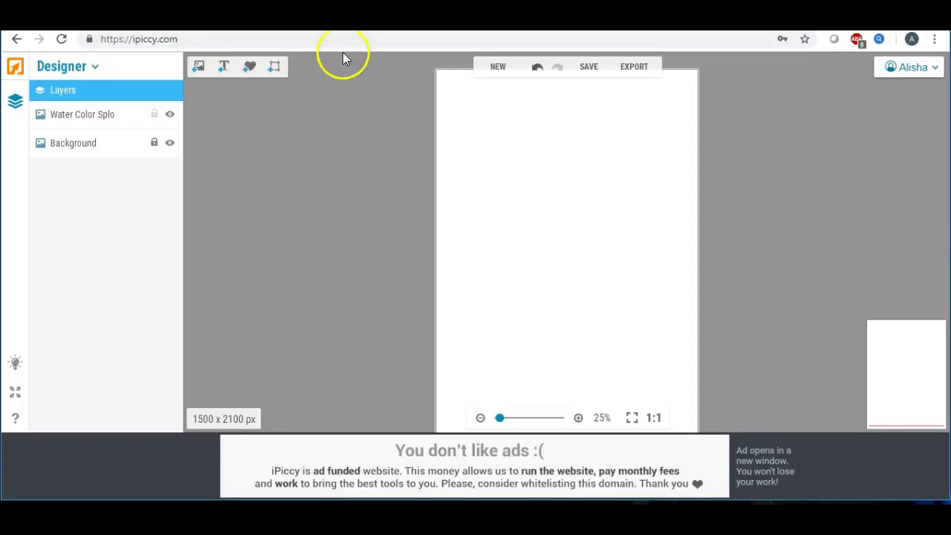
pyautogui.click(496, 69)
pyautogui.click(570, 276)
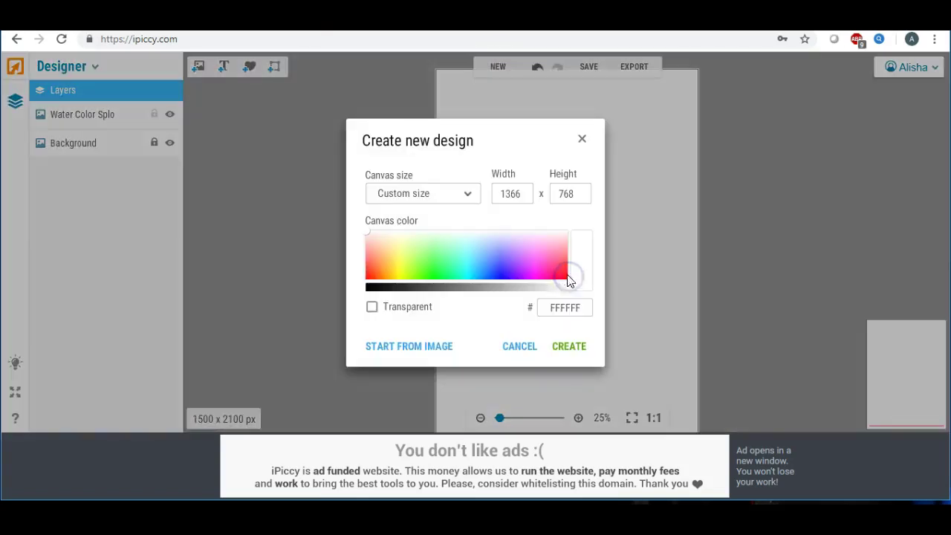
pyautogui.moveTo(525, 195); pyautogui.dragTo(451, 197)
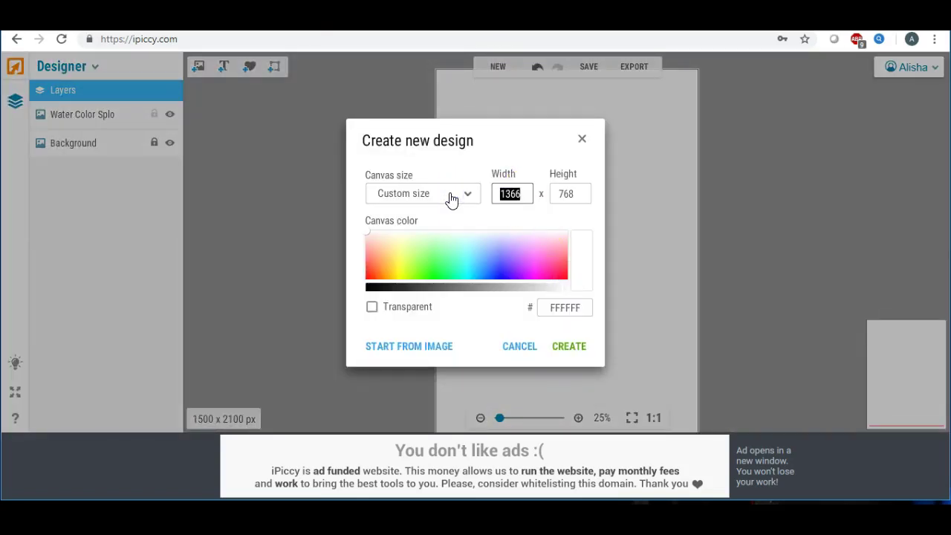
pyautogui.write('2550')
pyautogui.moveTo(576, 195); pyautogui.dragTo(529, 191)
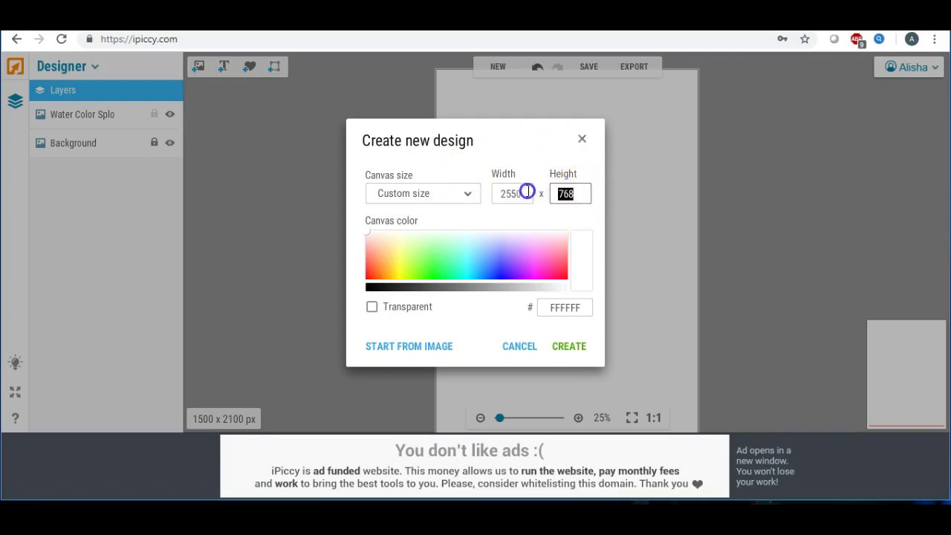
pyautogui.write('3300')
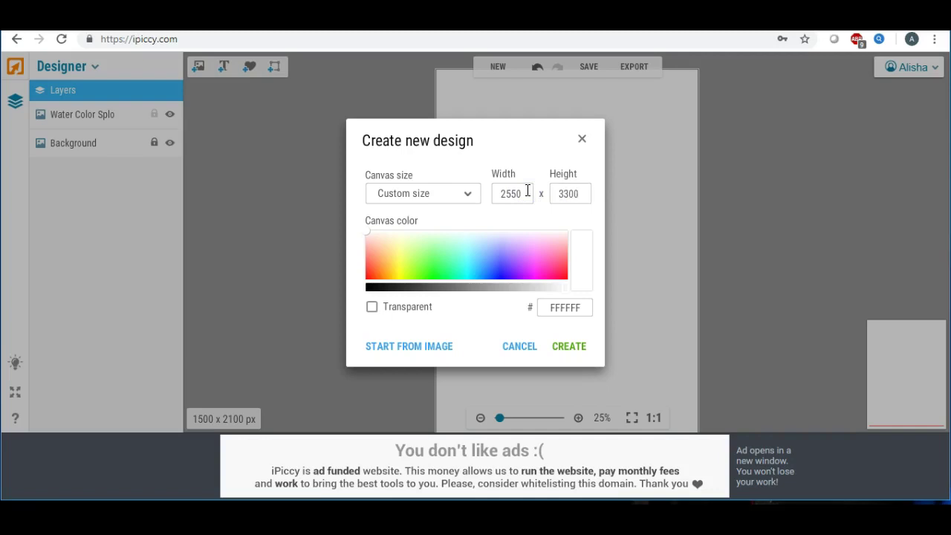
pyautogui.click(569, 347)
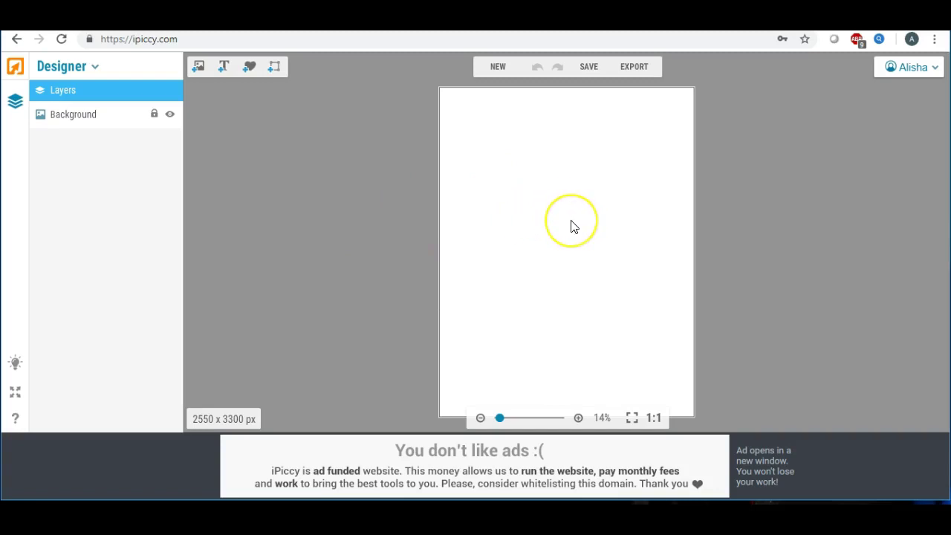
pyautogui.click(499, 346)
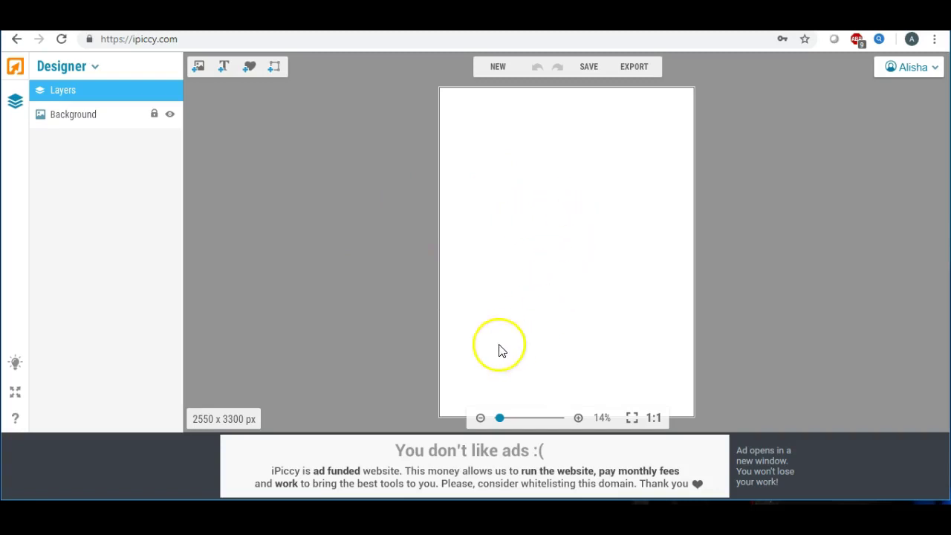
pyautogui.click(198, 68)
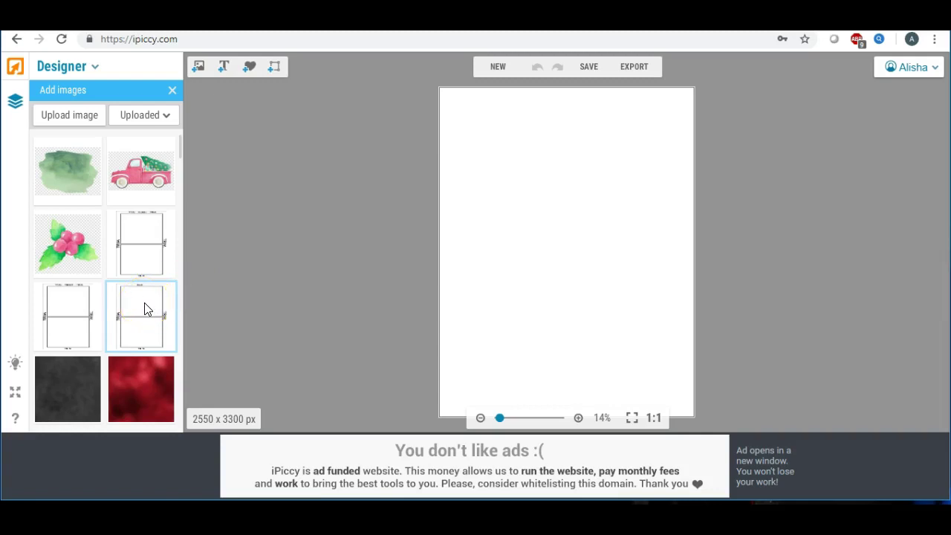
pyautogui.moveTo(144, 302); pyautogui.dragTo(276, 282)
pyautogui.press('Delete')
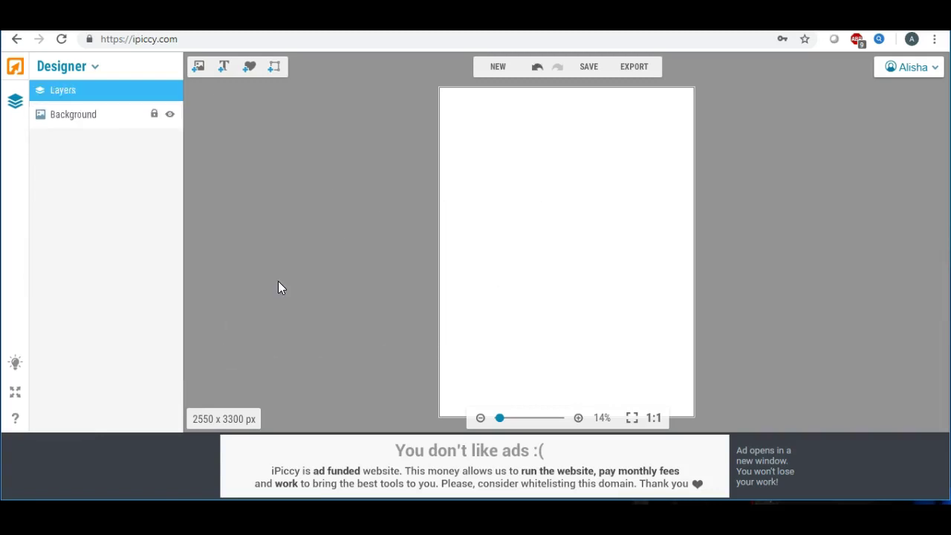
# Add the uploaded front trim template to the blank canvas and enlarge it to fill the whole page
pyautogui.click(199, 66)
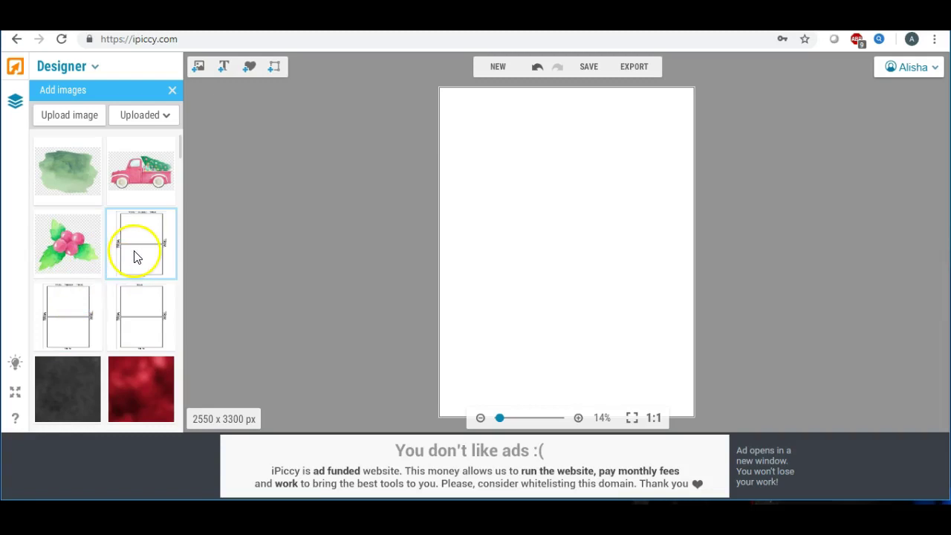
pyautogui.click(78, 291)
pyautogui.click(61, 301)
pyautogui.moveTo(61, 301); pyautogui.dragTo(493, 244)
pyautogui.click(495, 244)
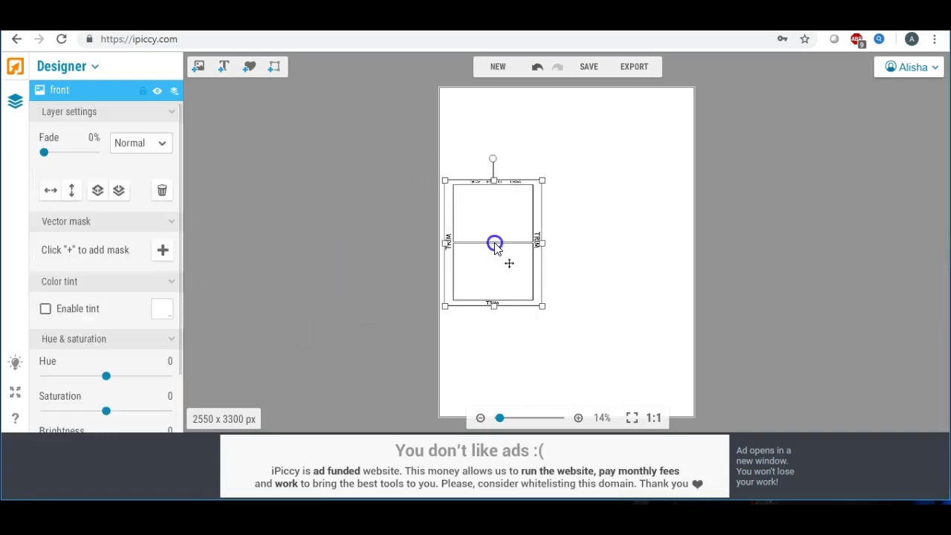
pyautogui.click(494, 235)
pyautogui.moveTo(493, 227); pyautogui.dragTo(693, 145)
pyautogui.moveTo(571, 221); pyautogui.dragTo(569, 414)
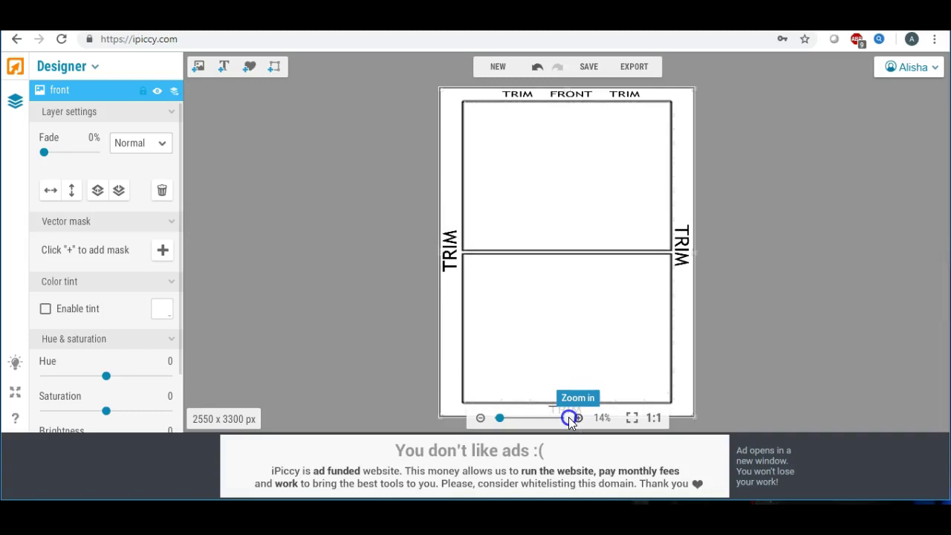
# Upload the frontchrist, frontchrist2 and frontchrist3 images from the Desktop to the image library
pyautogui.click(385, 328)
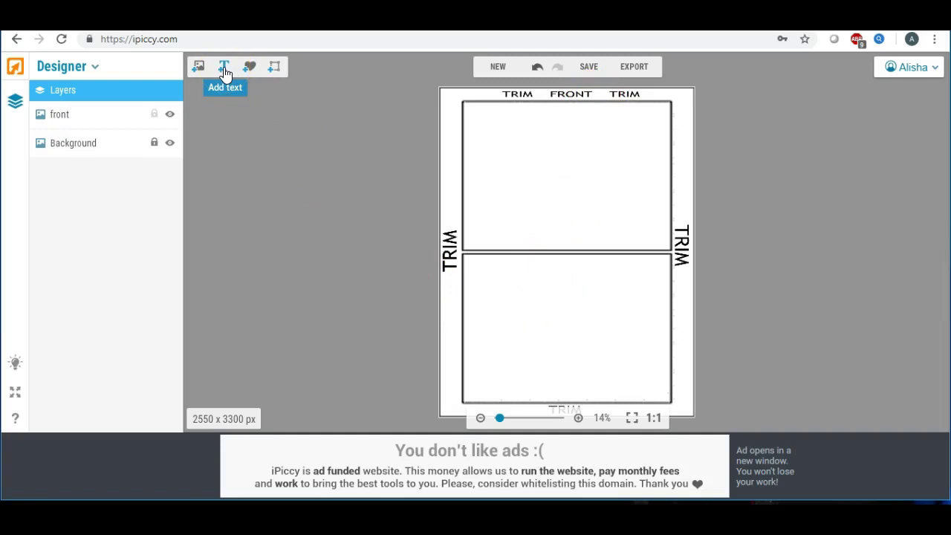
pyautogui.click(198, 66)
pyautogui.click(59, 115)
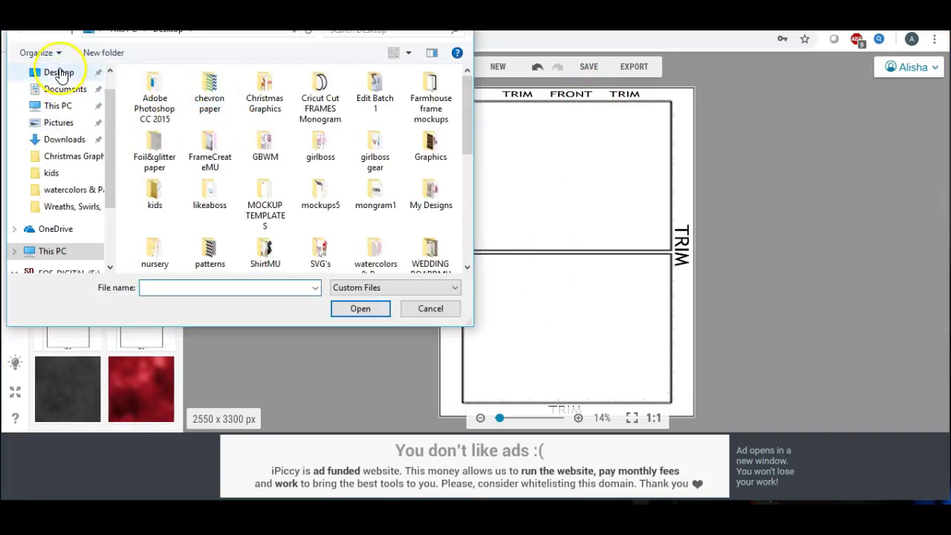
pyautogui.click(62, 73)
pyautogui.scroll(-1, 303, 147)
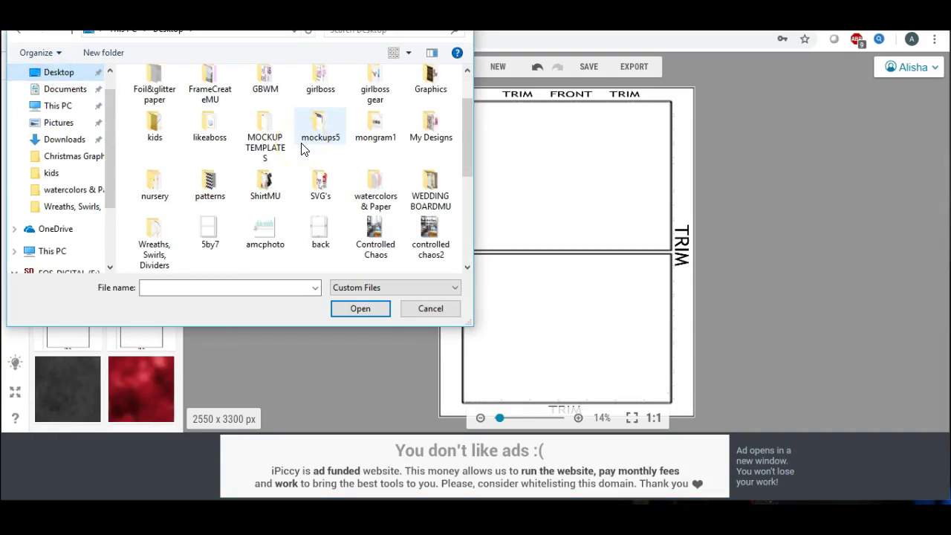
pyautogui.click(468, 116)
pyautogui.moveTo(468, 115); pyautogui.dragTo(455, 165)
pyautogui.click(318, 172)
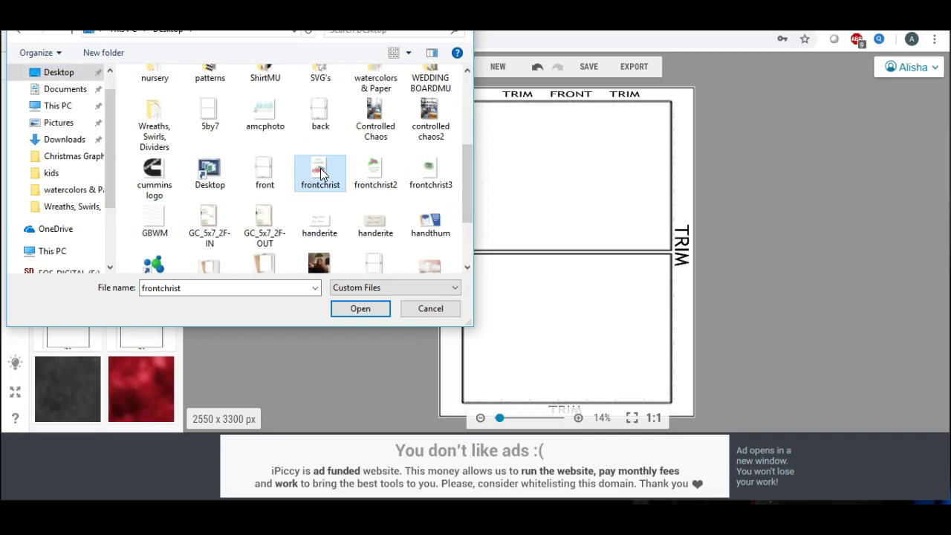
pyautogui.keyDown('ctrl'); pyautogui.click(377, 173); pyautogui.keyUp('ctrl')
pyautogui.keyDown('ctrl'); pyautogui.click(426, 173); pyautogui.keyUp('ctrl')
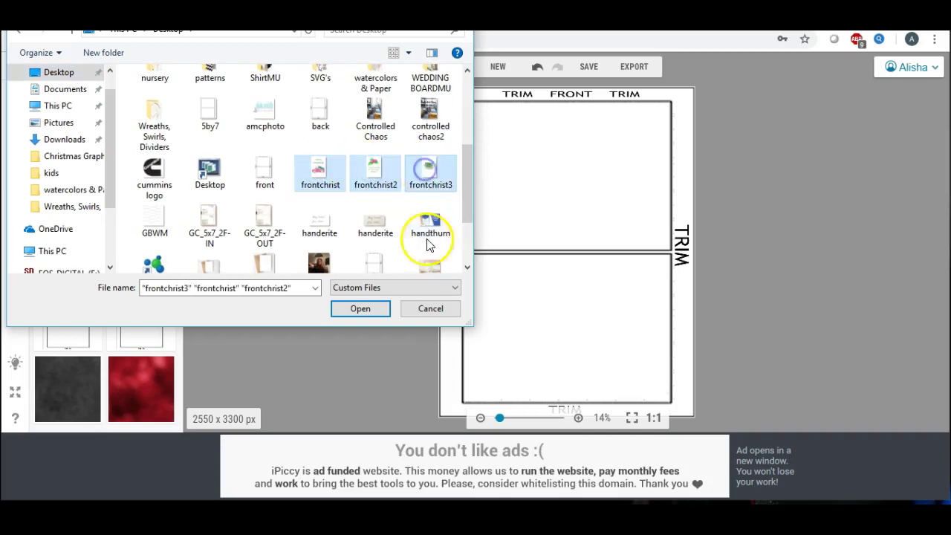
pyautogui.click(373, 310)
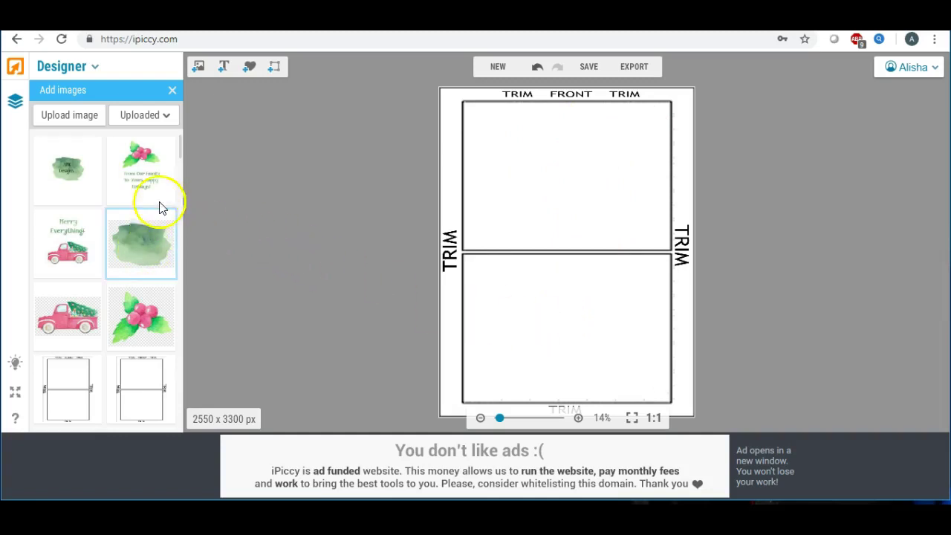
# Add the "Merry Everything!" truck image to the lower panel, rotate it 90° clockwise and enlarge it to fill the panel
pyautogui.moveTo(67, 228); pyautogui.dragTo(529, 331)
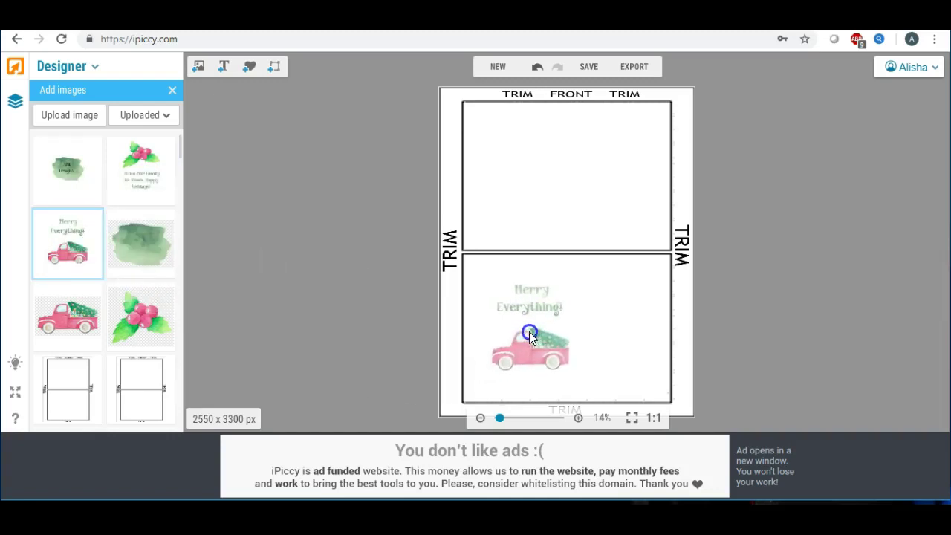
pyautogui.moveTo(531, 249); pyautogui.dragTo(638, 335)
pyautogui.moveTo(520, 318); pyautogui.dragTo(520, 287)
pyautogui.moveTo(590, 300); pyautogui.dragTo(672, 301)
pyautogui.moveTo(568, 345); pyautogui.dragTo(563, 401)
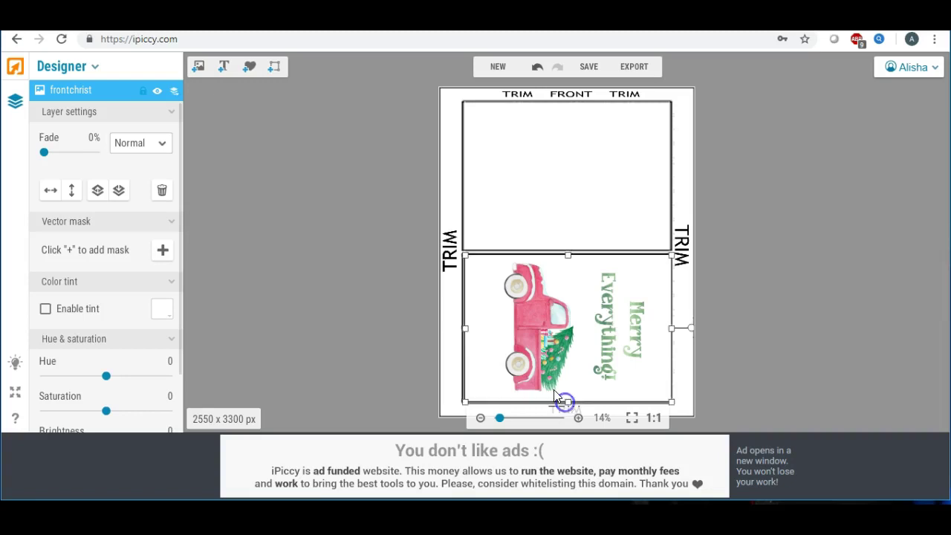
pyautogui.click(346, 312)
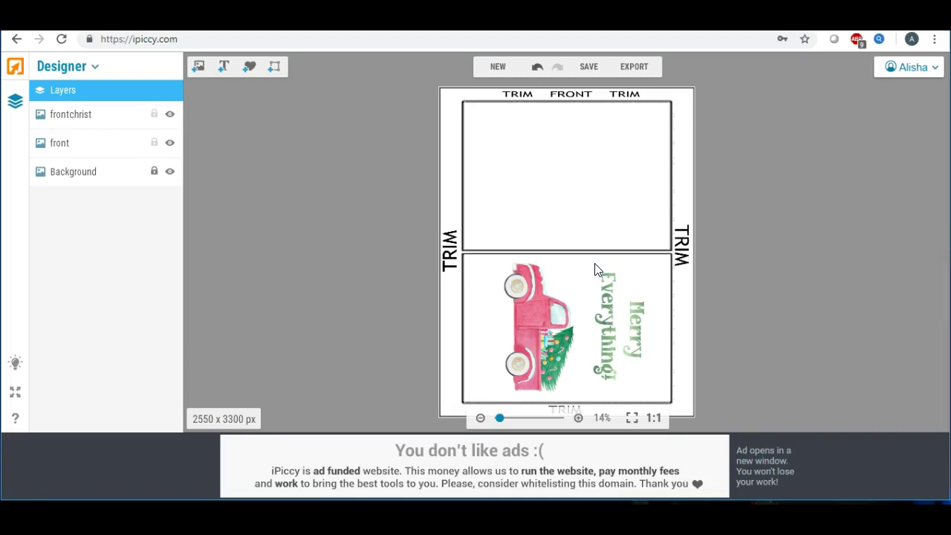
# Add the AMC Designs image to the upper panel, rotate it 90° clockwise and enlarge it to fill the panel
pyautogui.moveTo(599, 269)
pyautogui.mouseDown()
pyautogui.moveTo(601, 249)
pyautogui.moveTo(531, 272)
pyautogui.moveTo(522, 219)
pyautogui.mouseUp()
pyautogui.click(197, 67)
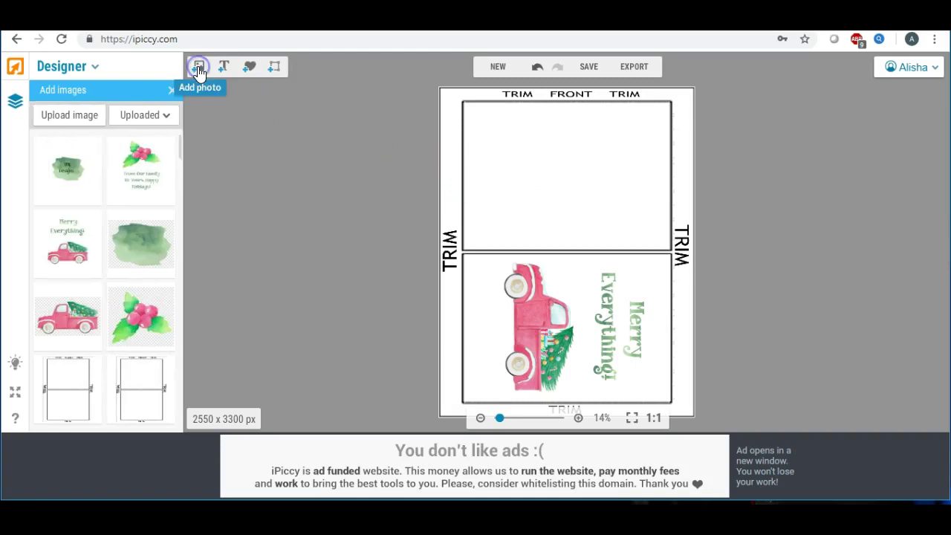
pyautogui.moveTo(66, 166); pyautogui.dragTo(548, 185)
pyautogui.click(550, 180)
pyautogui.moveTo(551, 122); pyautogui.dragTo(660, 187)
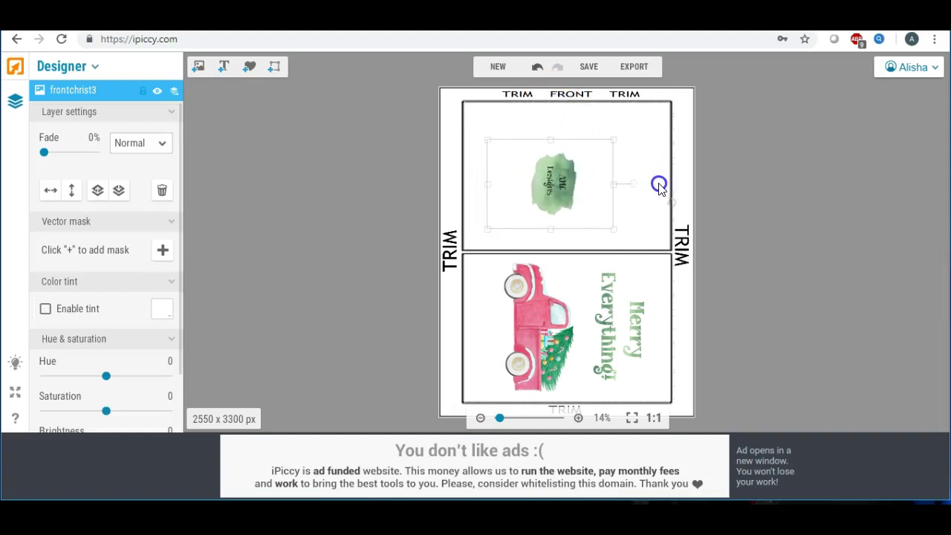
pyautogui.click(552, 178)
pyautogui.moveTo(552, 178); pyautogui.dragTo(535, 195)
pyautogui.moveTo(529, 159); pyautogui.dragTo(528, 108)
pyautogui.moveTo(590, 176); pyautogui.dragTo(672, 180)
pyautogui.click(783, 168)
# Delete the AMC Designs image from the upper panel of the front template
pyautogui.moveTo(637, 346); pyautogui.dragTo(632, 350)
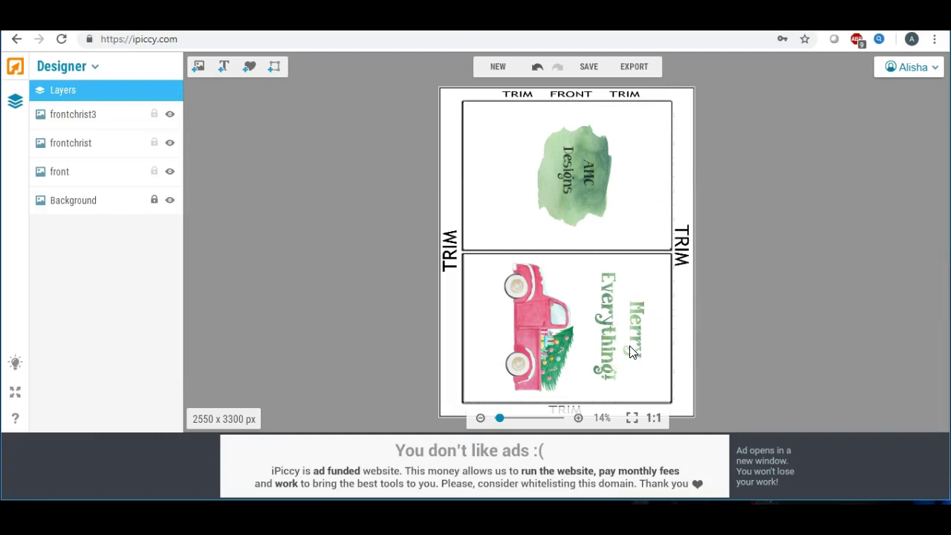
pyautogui.moveTo(631, 351)
pyautogui.mouseDown()
pyautogui.moveTo(565, 87)
pyautogui.moveTo(581, 100)
pyautogui.moveTo(569, 96)
pyautogui.moveTo(637, 96)
pyautogui.moveTo(569, 102)
pyautogui.moveTo(592, 95)
pyautogui.moveTo(435, 141)
pyautogui.mouseUp()
pyautogui.click(727, 131)
pyautogui.click(543, 181)
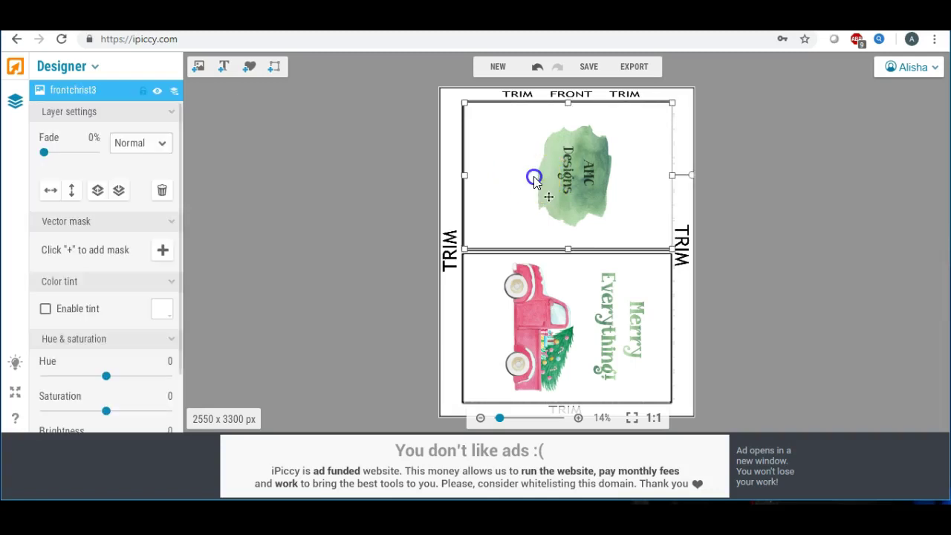
pyautogui.press('Delete')
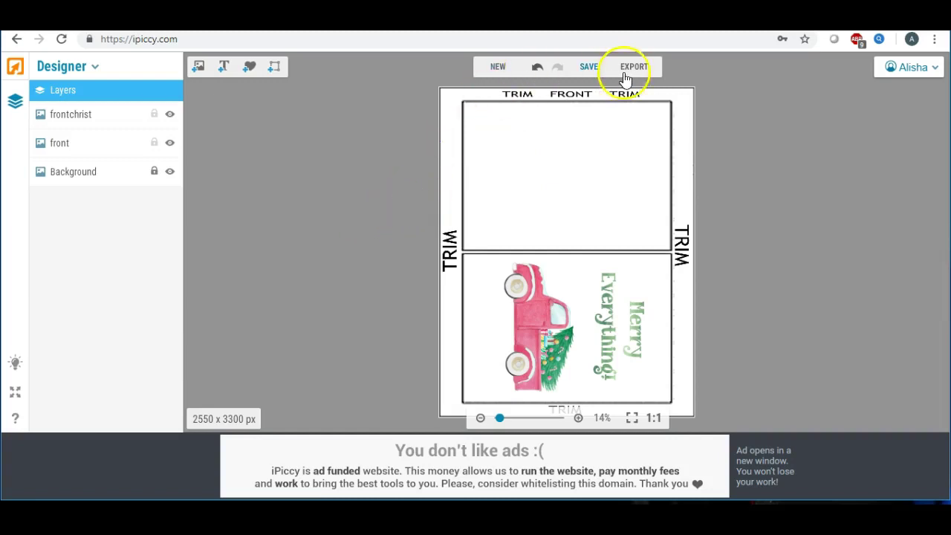
# Save the front layout to the computer as frontchrist11 in .jpg format and return to the design
pyautogui.click(588, 68)
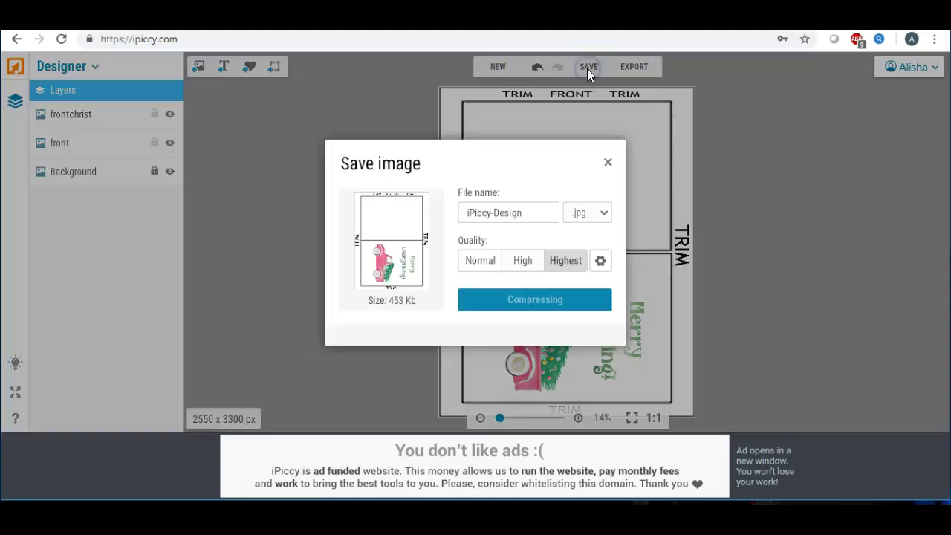
pyautogui.click(524, 213)
pyautogui.moveTo(525, 213); pyautogui.dragTo(413, 211)
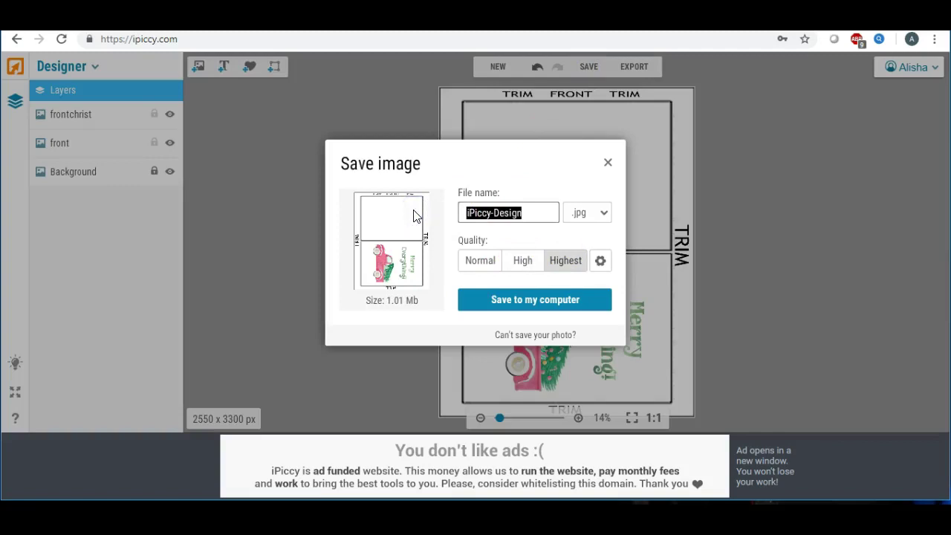
pyautogui.write('frontchrist')
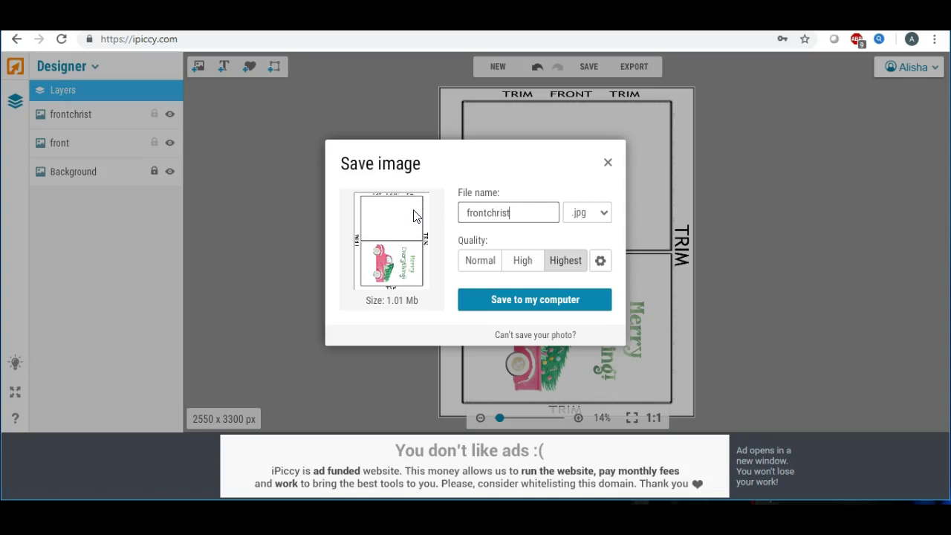
pyautogui.write('11')
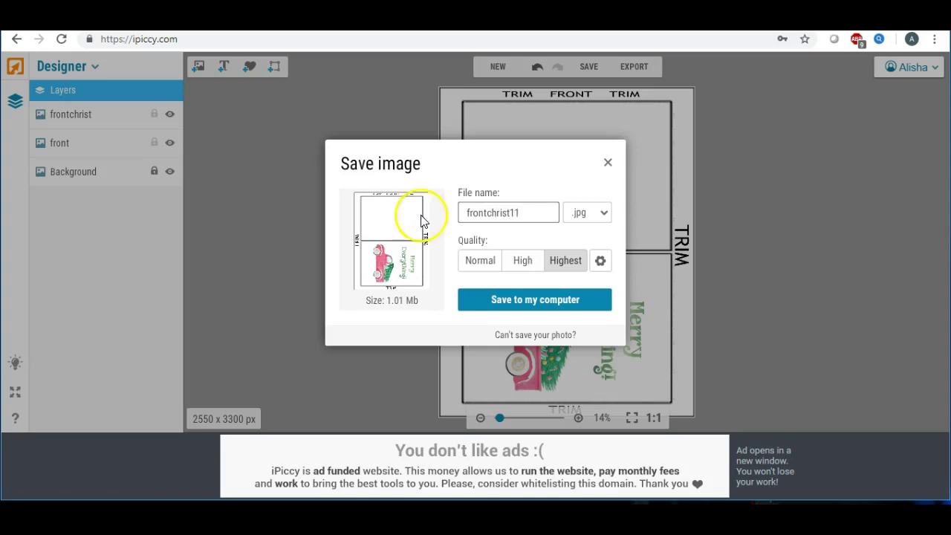
pyautogui.click(503, 299)
pyautogui.click(368, 311)
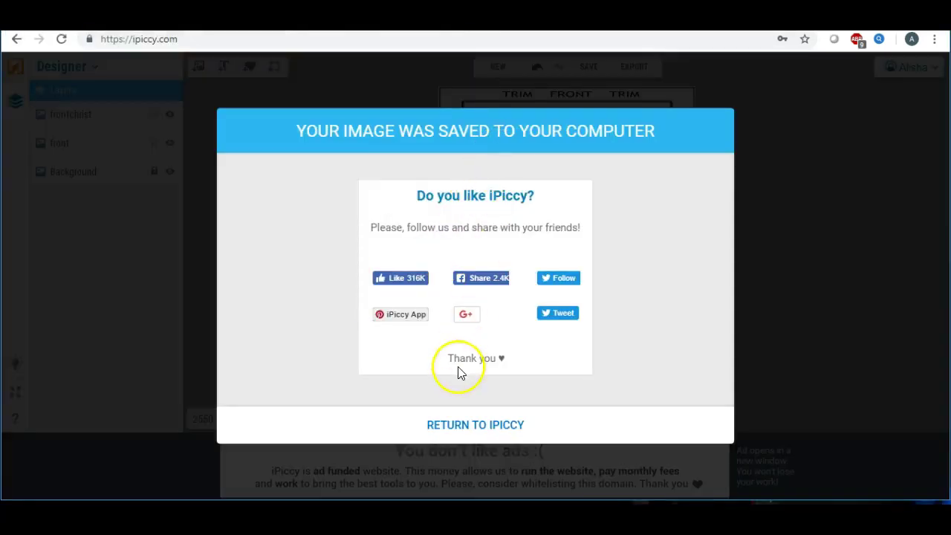
pyautogui.click(452, 428)
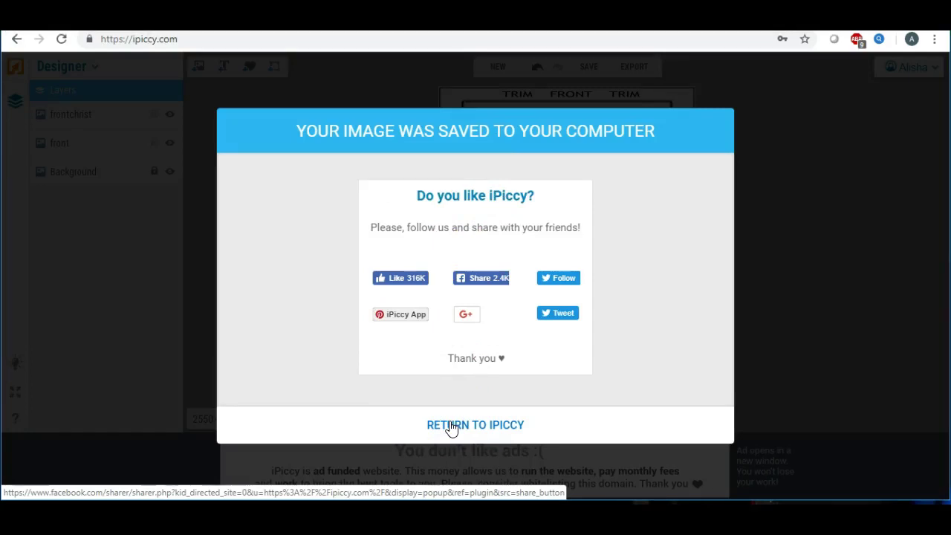
pyautogui.click(451, 426)
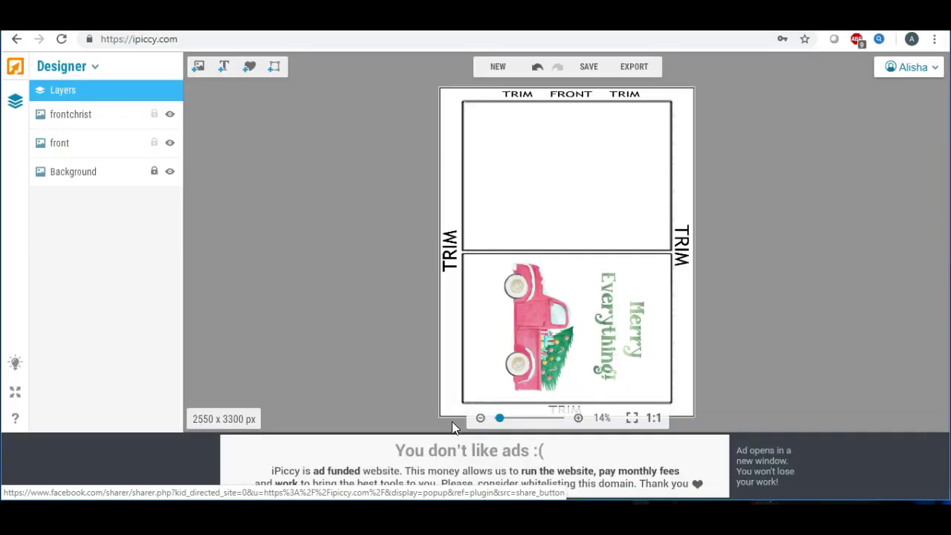
# Switch from Designer to Editor, discarding the current design, and open the "middle" trim template from the photo library
pyautogui.click(496, 68)
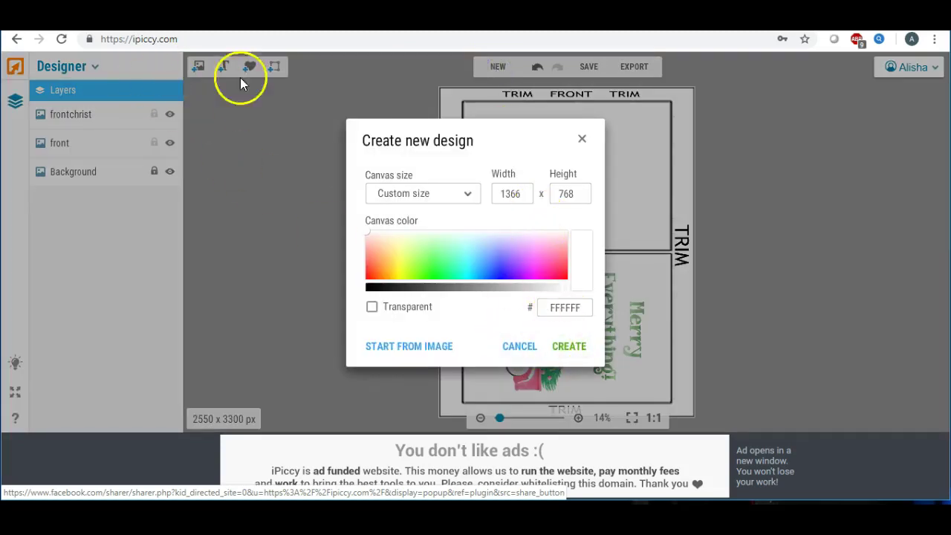
pyautogui.click(581, 141)
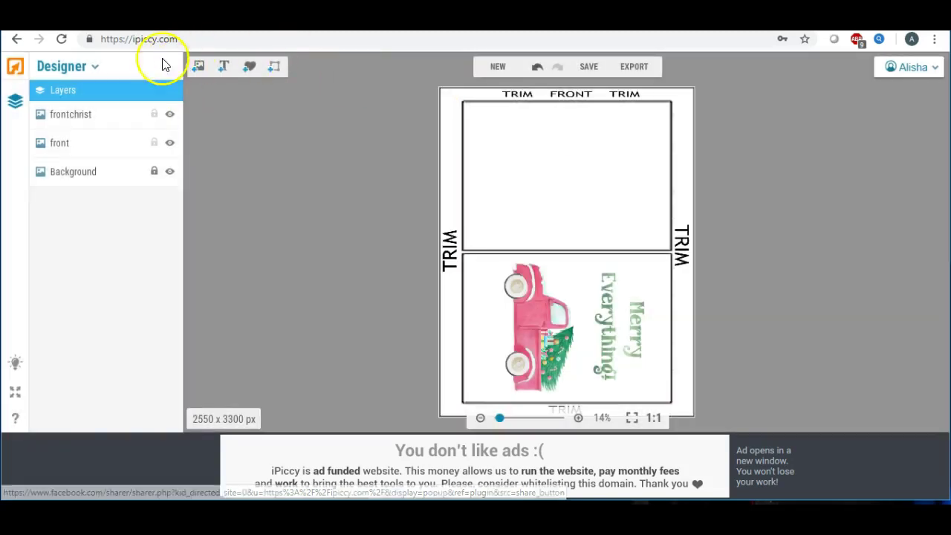
pyautogui.click(89, 68)
pyautogui.click(59, 87)
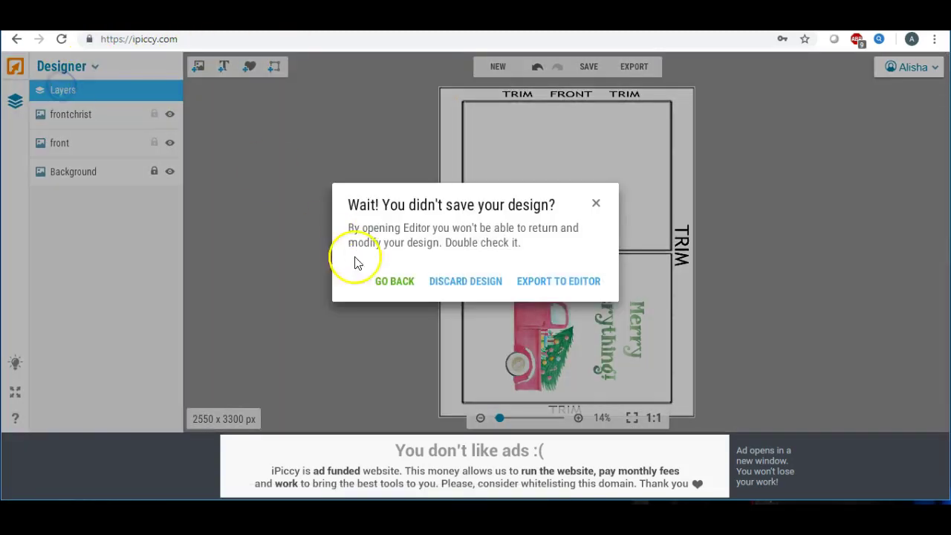
pyautogui.click(446, 283)
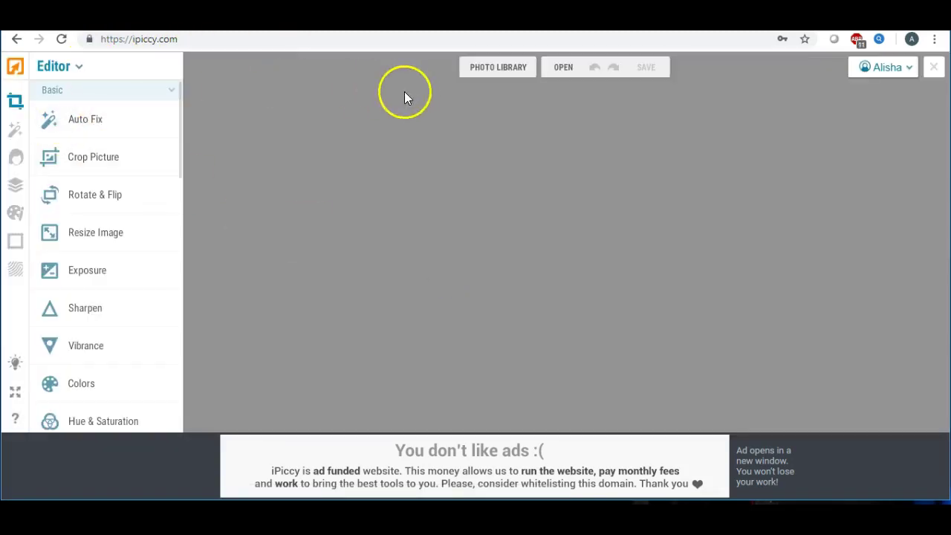
pyautogui.click(492, 68)
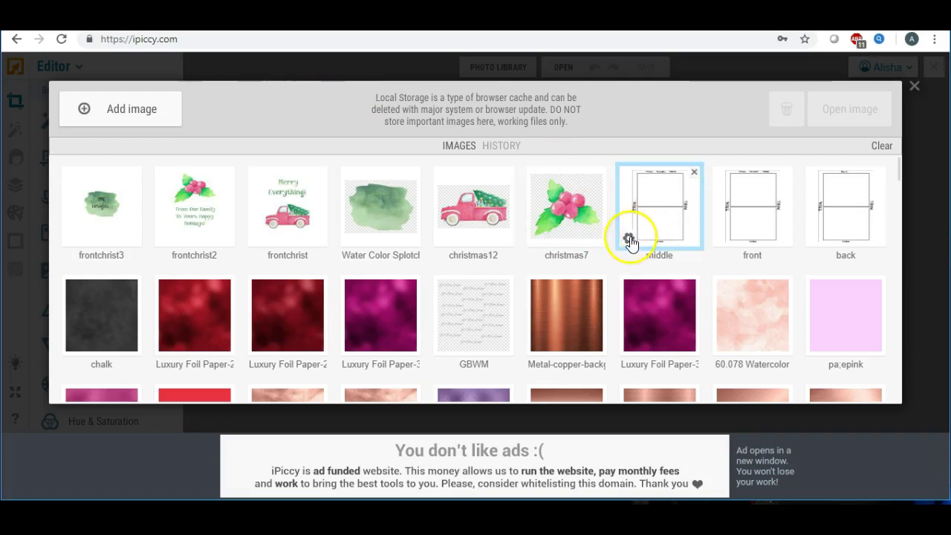
pyautogui.click(629, 239)
pyautogui.click(633, 203)
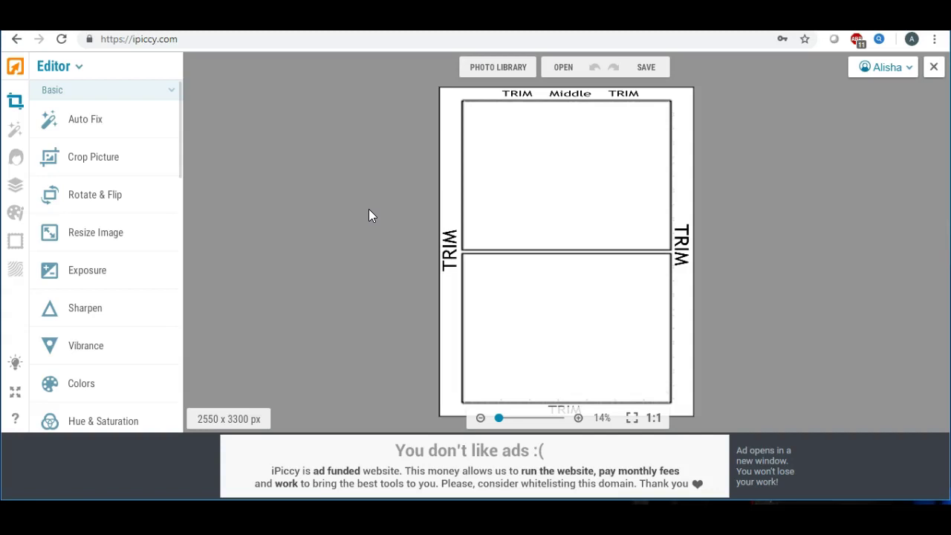
# Add the holly "From Our Family To Yours" image as a layer on the lower panel of the middle template
pyautogui.click(521, 287)
pyautogui.click(14, 188)
pyautogui.click(199, 71)
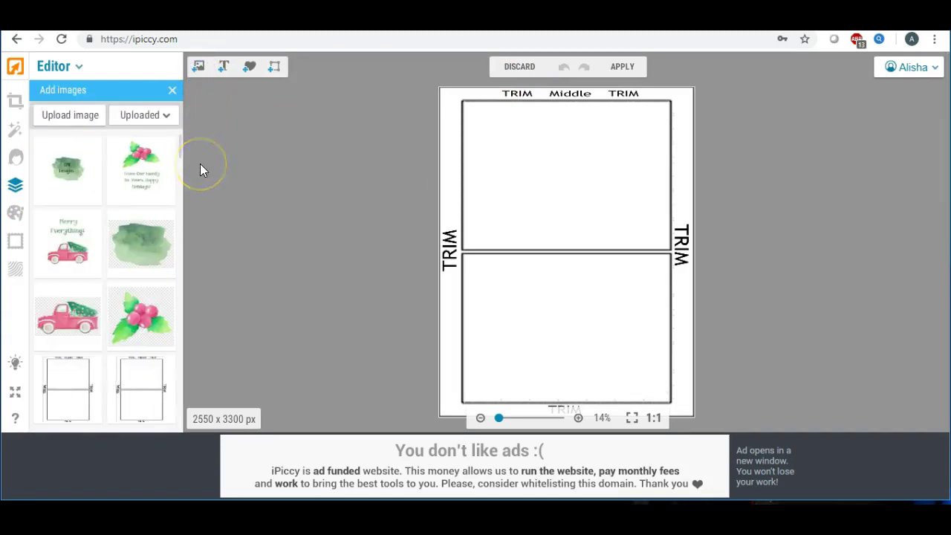
pyautogui.click(134, 165)
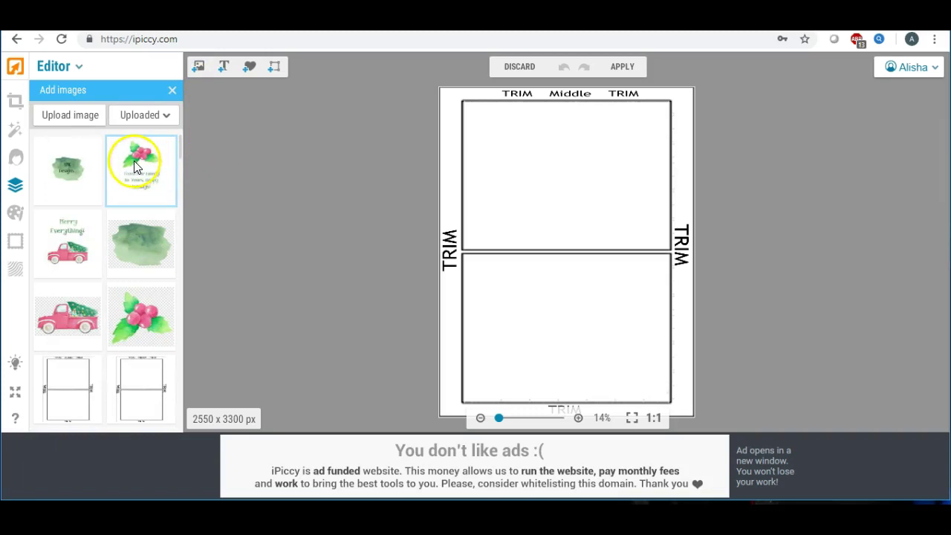
pyautogui.moveTo(136, 165); pyautogui.dragTo(520, 327)
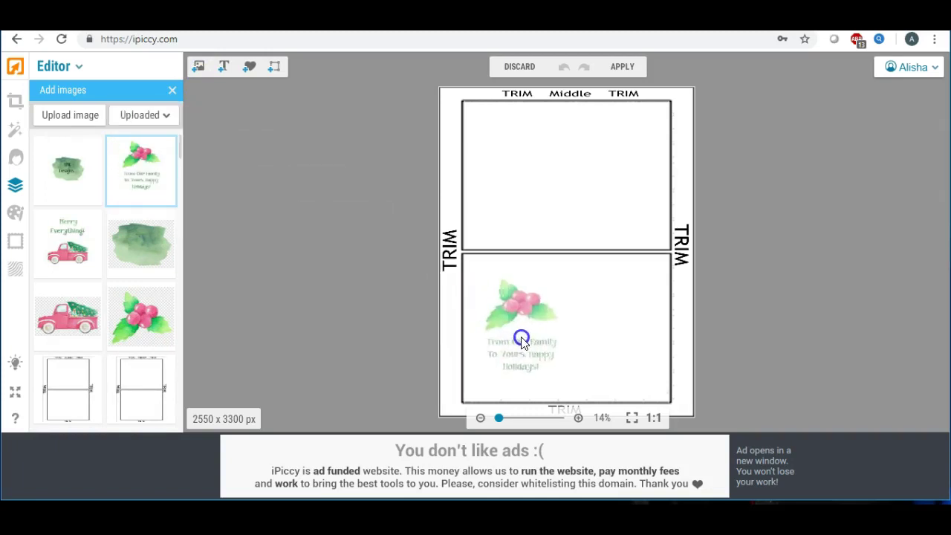
# Rotate the holly greeting image 90° clockwise and enlarge it to fill the lower panel
pyautogui.click(523, 321)
pyautogui.moveTo(522, 251); pyautogui.dragTo(622, 333)
pyautogui.click(542, 326)
pyautogui.moveTo(543, 325); pyautogui.dragTo(548, 288)
pyautogui.moveTo(526, 347); pyautogui.dragTo(533, 404)
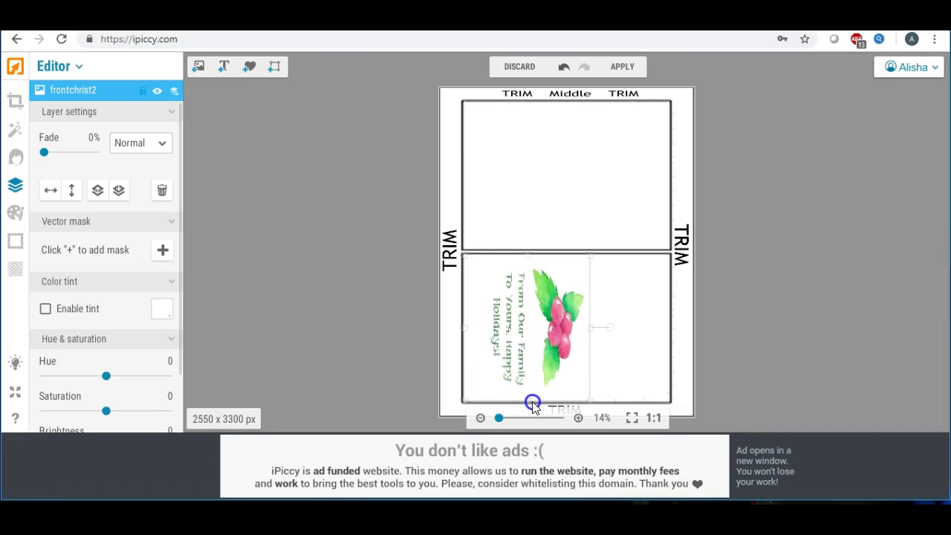
pyautogui.moveTo(599, 329); pyautogui.dragTo(671, 335)
pyautogui.click(446, 336)
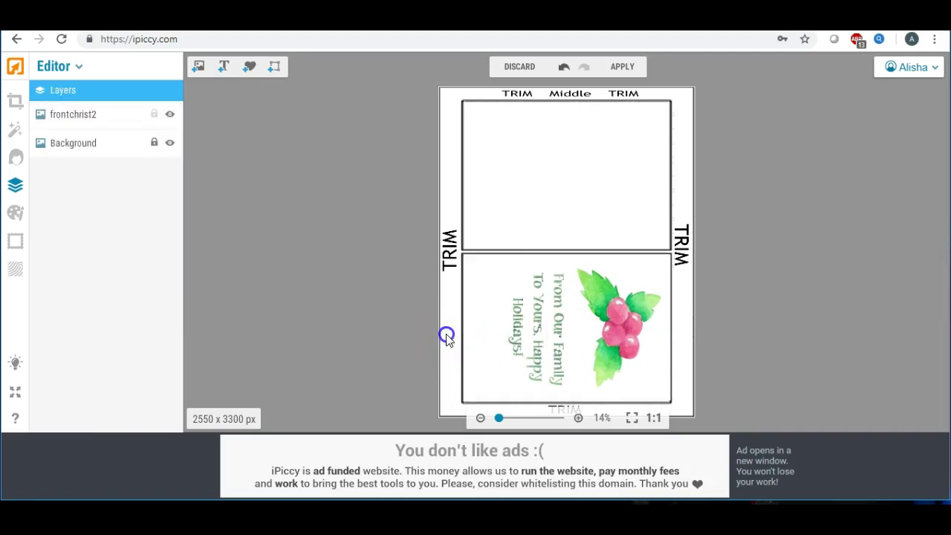
# Apply the holly greeting layer to the middle template image
pyautogui.click(480, 317)
pyautogui.click(463, 328)
pyautogui.click(449, 329)
pyautogui.click(622, 68)
pyautogui.click(582, 278)
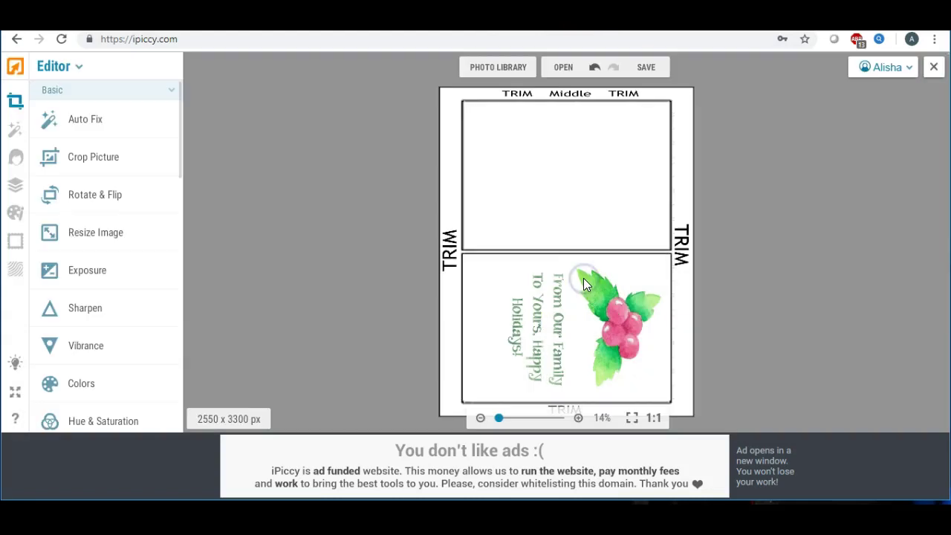
# Save the middle page to the desktop as the JPG file "middle", replacing the existing file, and close the photo
pyautogui.click(645, 67)
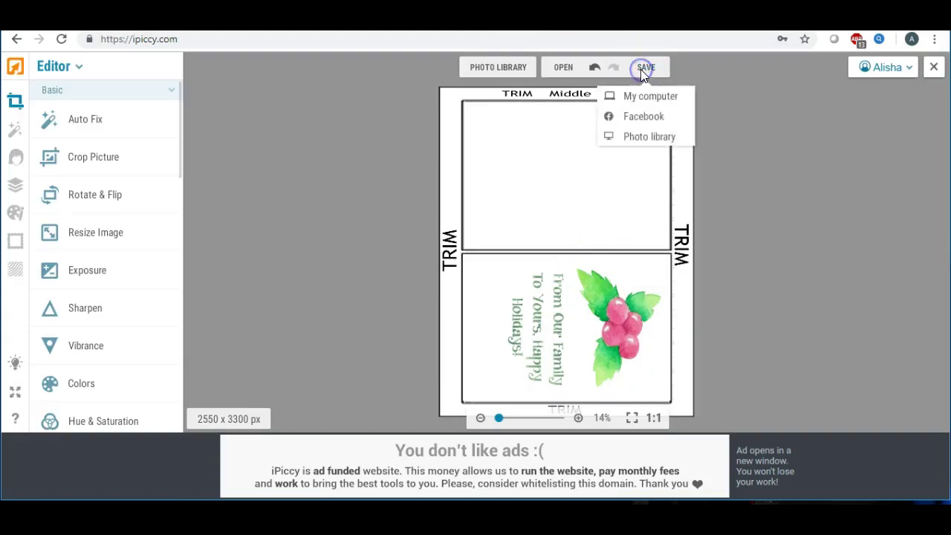
pyautogui.click(639, 95)
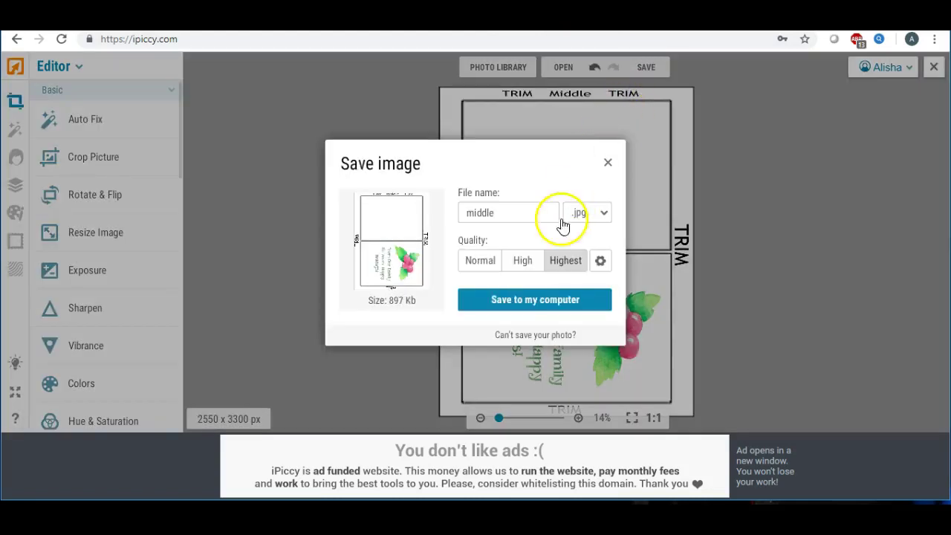
pyautogui.click(522, 301)
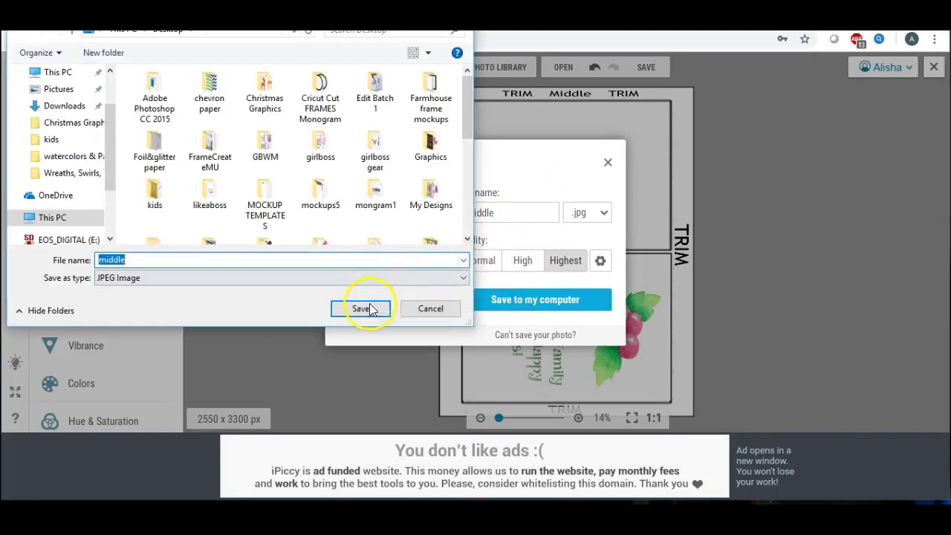
pyautogui.click(362, 307)
pyautogui.click(519, 261)
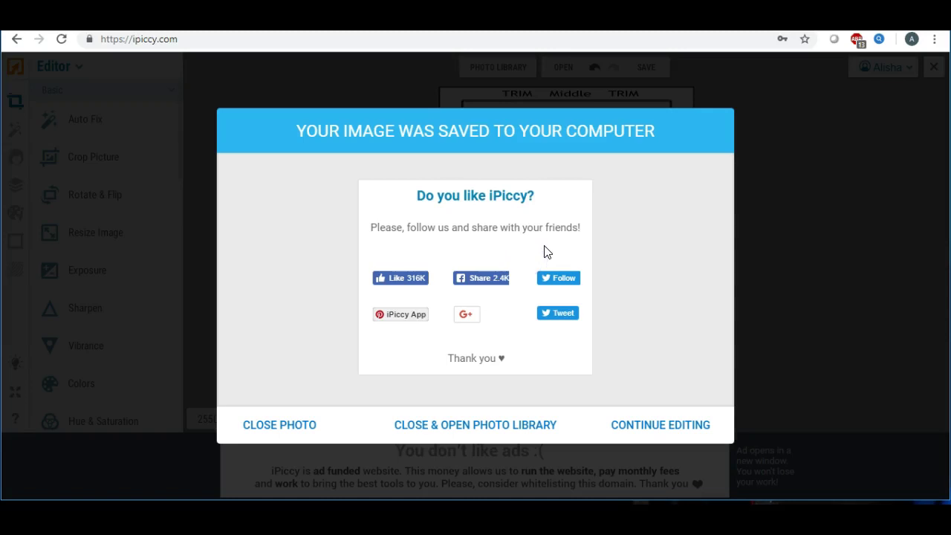
pyautogui.click(282, 421)
pyautogui.click(276, 427)
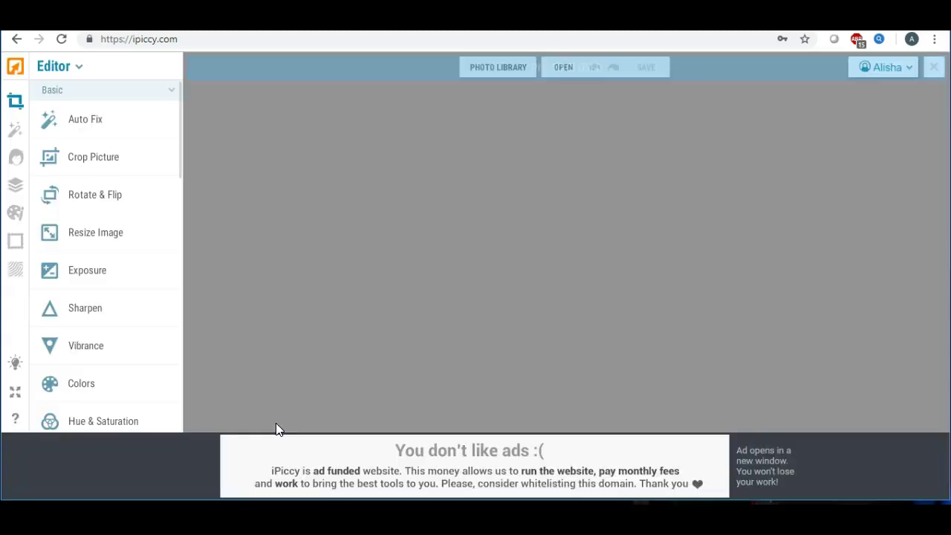
# Add the GC_5x7_2F-OUT print template from the desktop to the photo library and open it for viewing
pyautogui.click(480, 70)
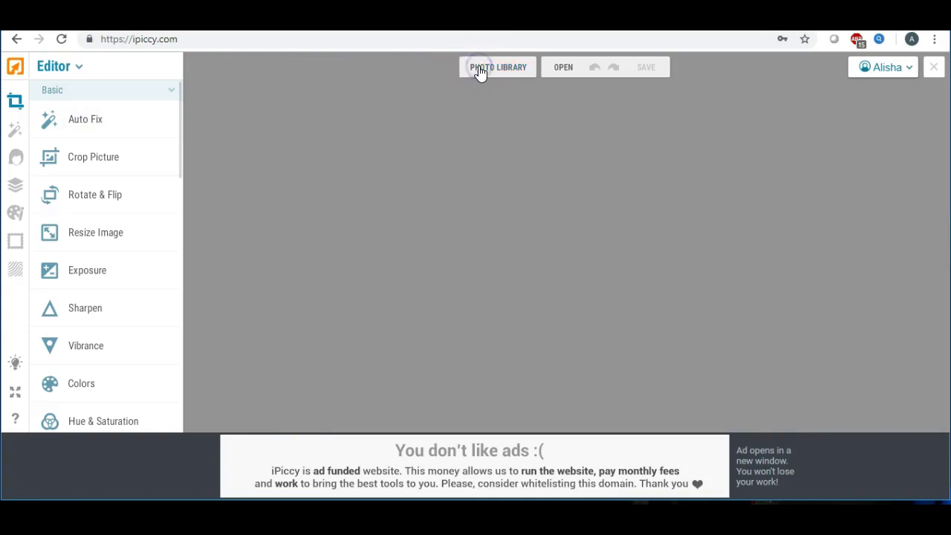
pyautogui.click(149, 110)
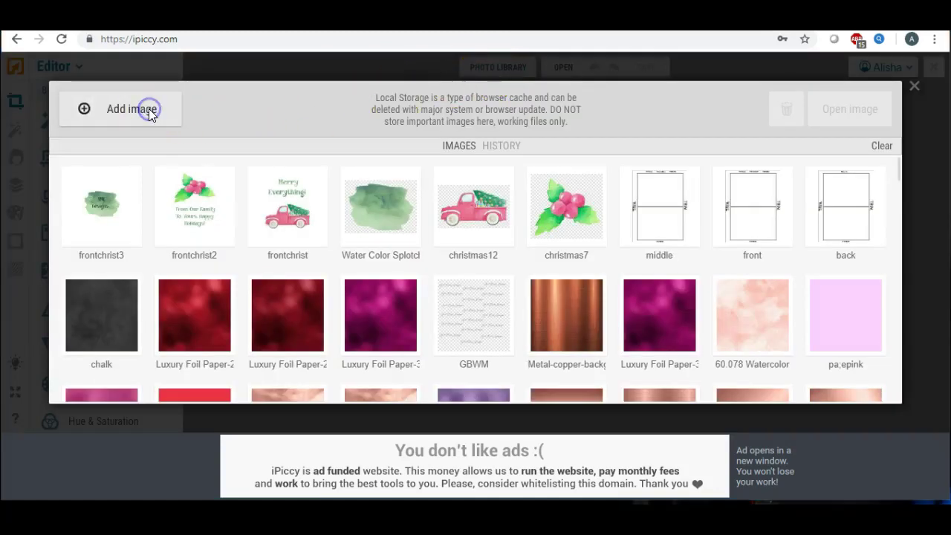
pyautogui.click(62, 73)
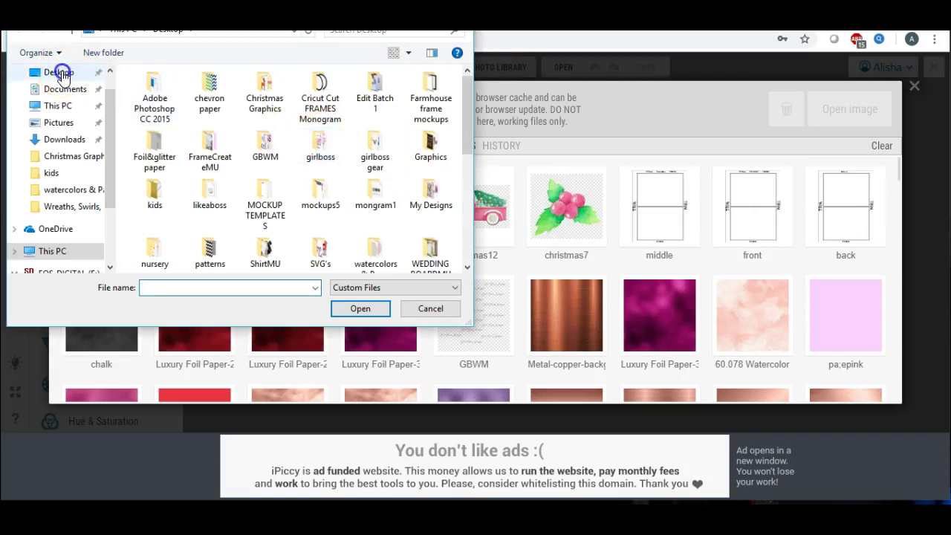
pyautogui.scroll(-1, 320, 127)
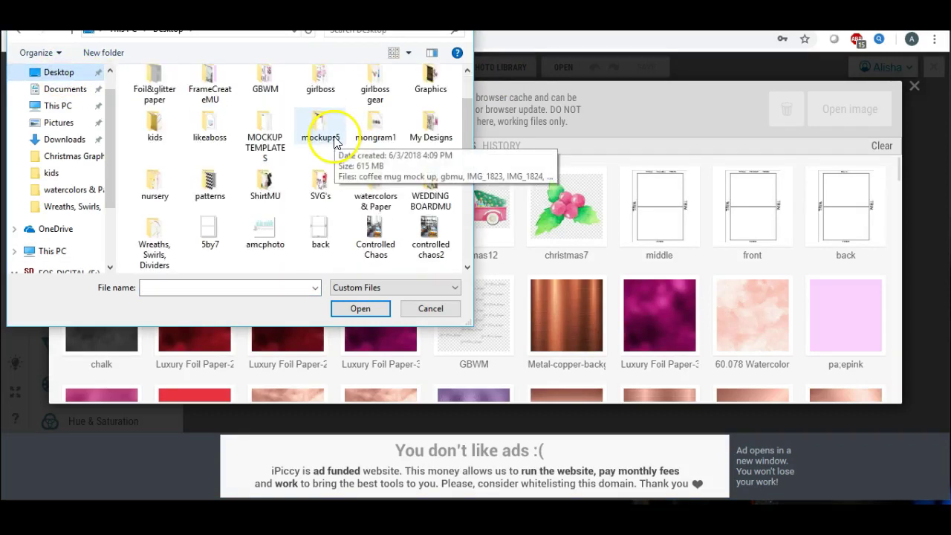
pyautogui.moveTo(465, 121); pyautogui.dragTo(462, 162)
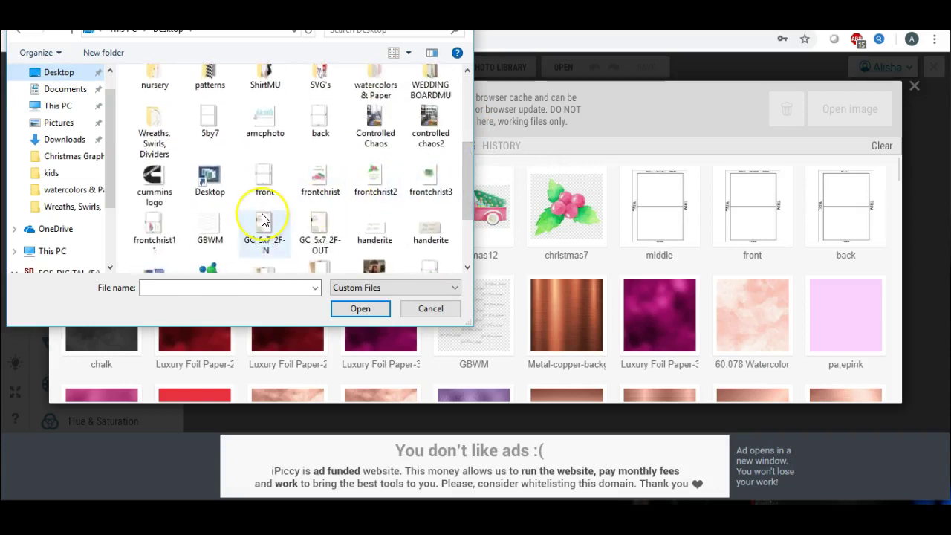
pyautogui.doubleClick(320, 223)
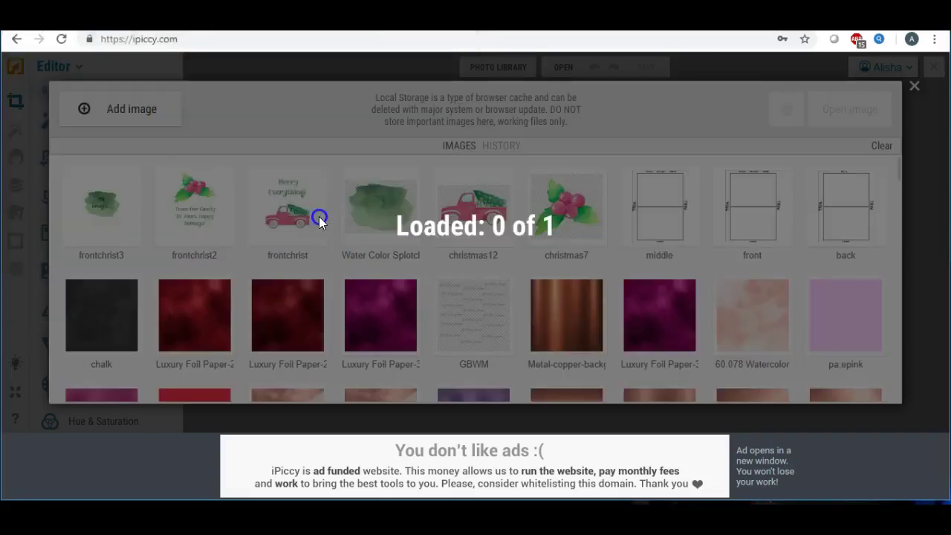
pyautogui.click(80, 209)
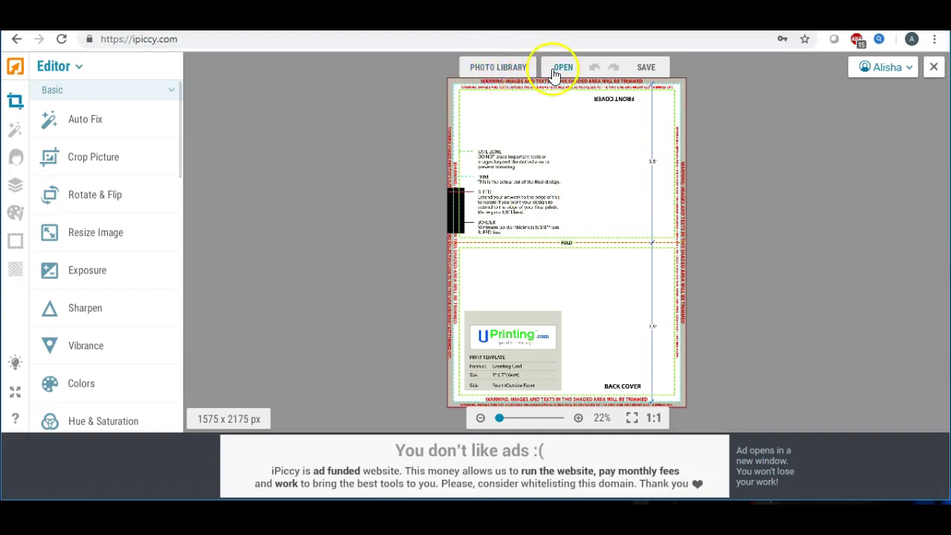
# Open the "back" trim template from the photo library without saving the current image
pyautogui.click(489, 69)
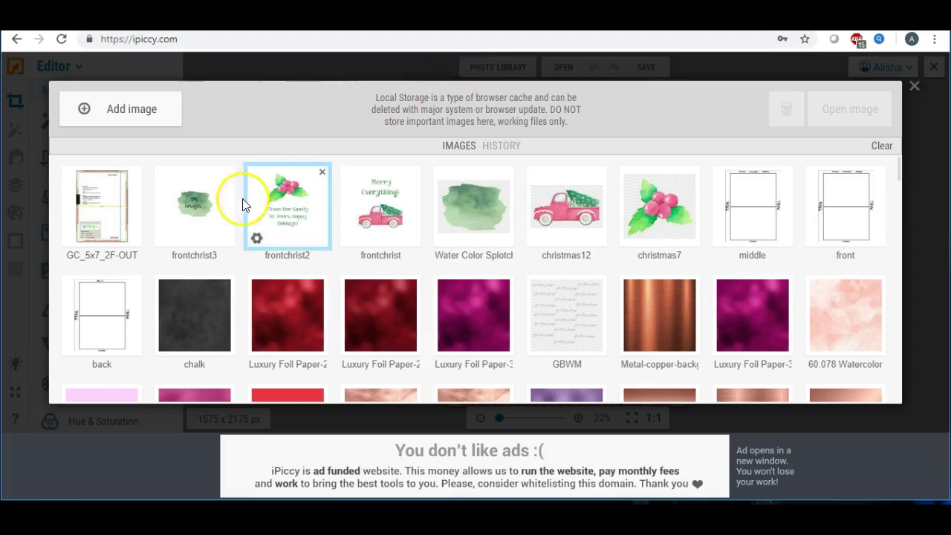
pyautogui.click(70, 349)
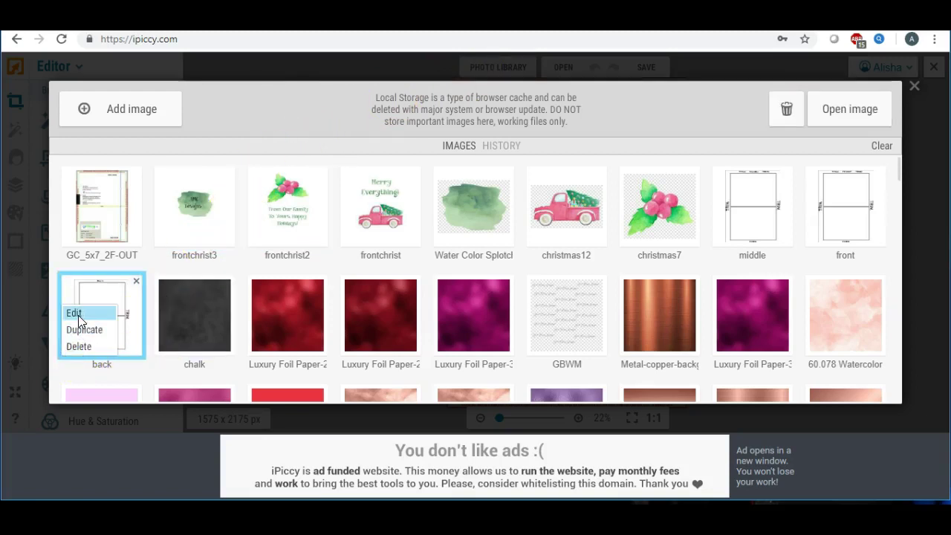
pyautogui.click(79, 315)
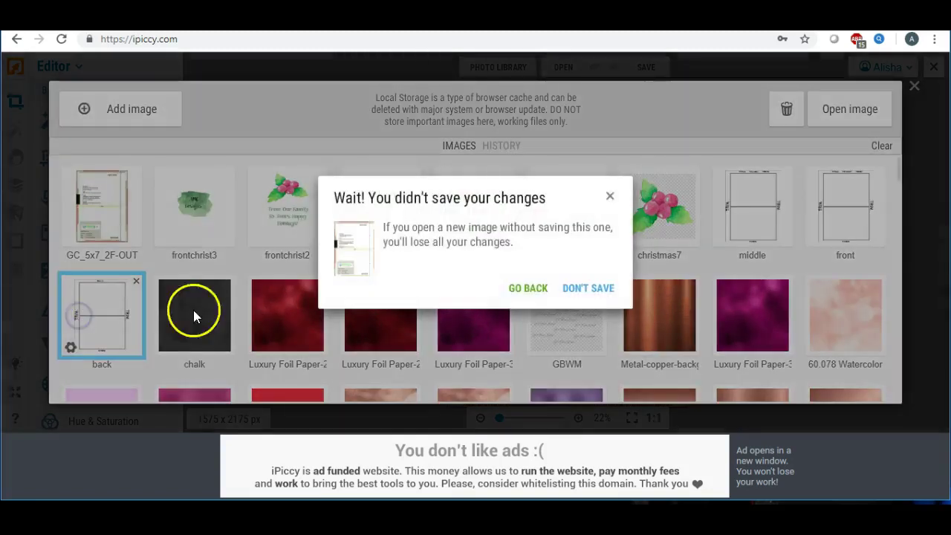
pyautogui.click(576, 290)
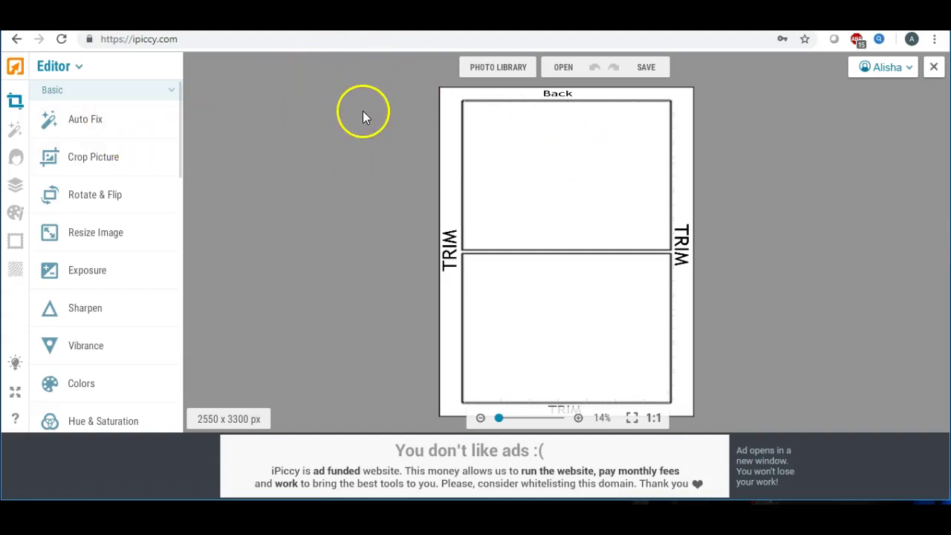
# Add the green watercolor "AMC Designs" image as a layer on the upper panel of the back template
pyautogui.click(17, 186)
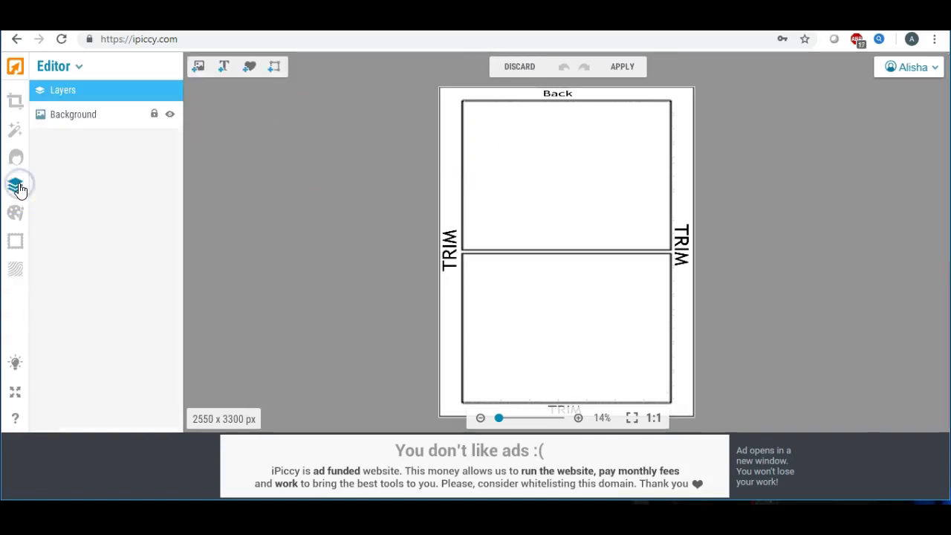
pyautogui.click(198, 69)
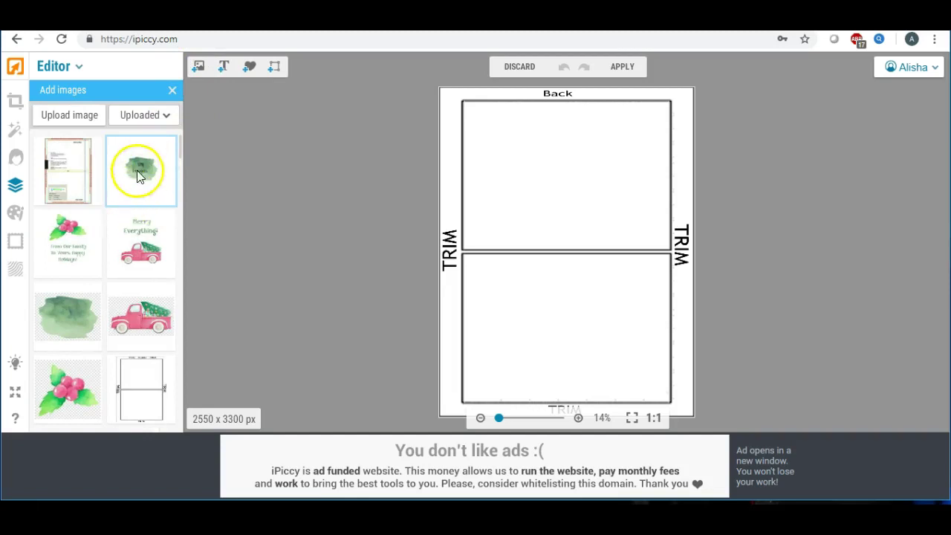
pyautogui.moveTo(139, 165); pyautogui.dragTo(525, 179)
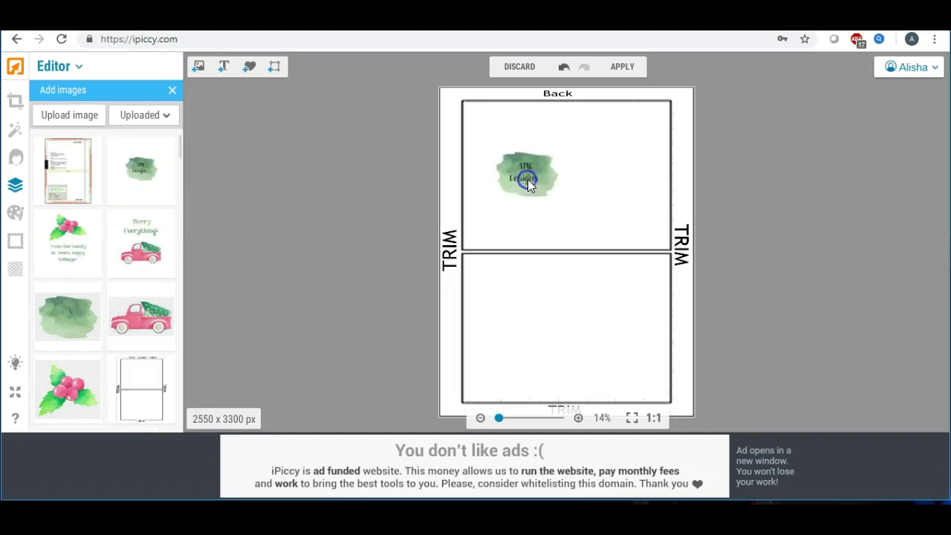
# Rotate the AMC Designs layer 90° clockwise and stretch it to fill the upper panel
pyautogui.click(525, 173)
pyautogui.moveTo(527, 98); pyautogui.dragTo(623, 179)
pyautogui.click(556, 174)
pyautogui.moveTo(554, 174); pyautogui.dragTo(534, 123)
pyautogui.moveTo(530, 195); pyautogui.dragTo(528, 248)
pyautogui.moveTo(466, 174); pyautogui.dragTo(467, 176)
pyautogui.moveTo(594, 176); pyautogui.dragTo(672, 181)
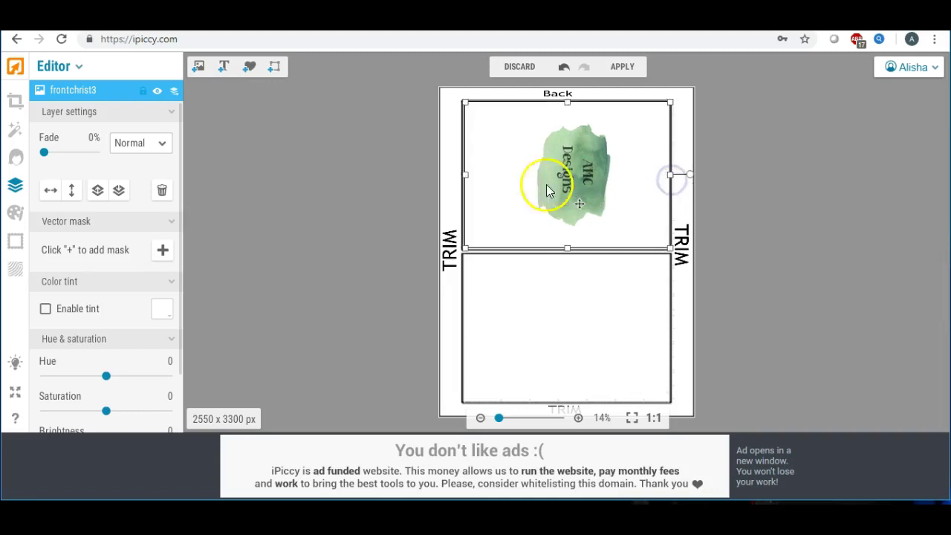
pyautogui.click(336, 197)
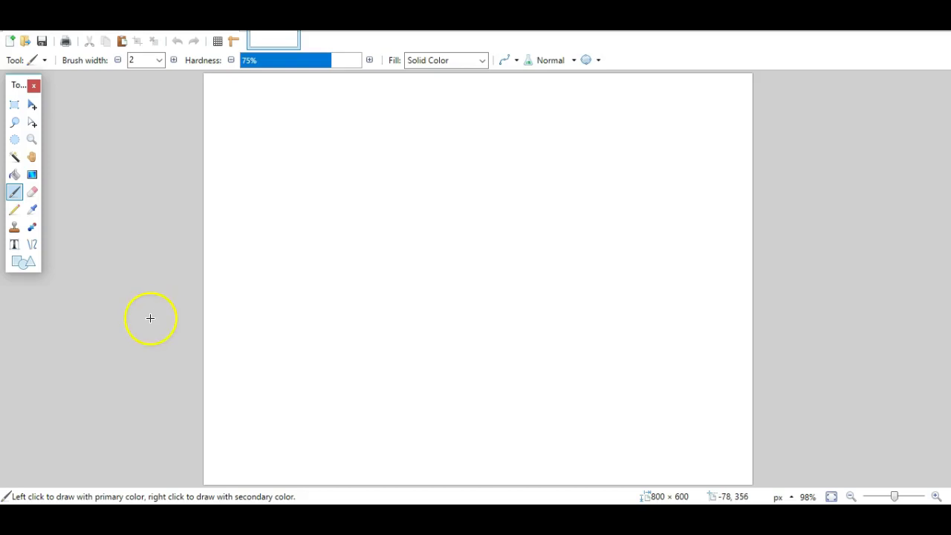
# Switch to Paint.NET, open frontchrist11 from the desktop and set its resolution to 300 pixels/inch
pyautogui.hotkey('ctrl', 'o')
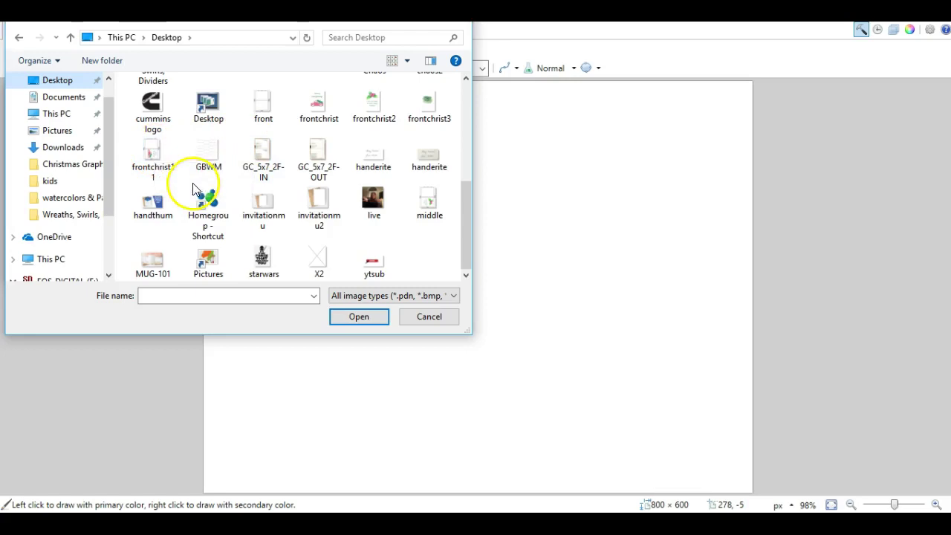
pyautogui.doubleClick(157, 152)
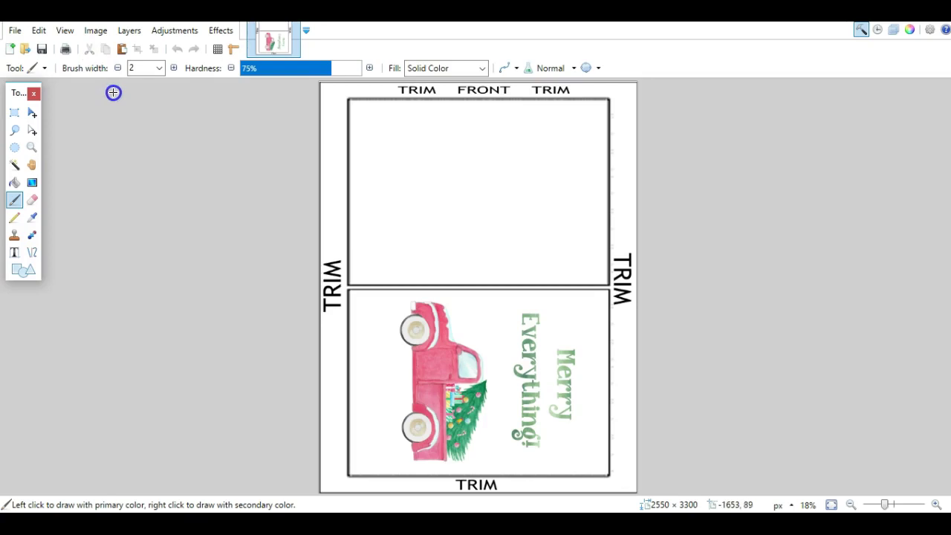
pyautogui.click(102, 30)
pyautogui.click(124, 67)
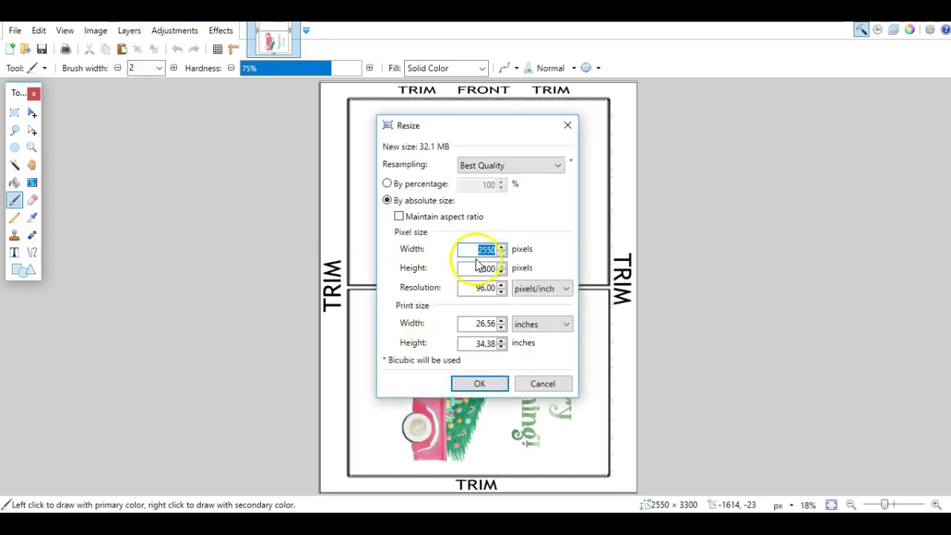
pyautogui.click(485, 288)
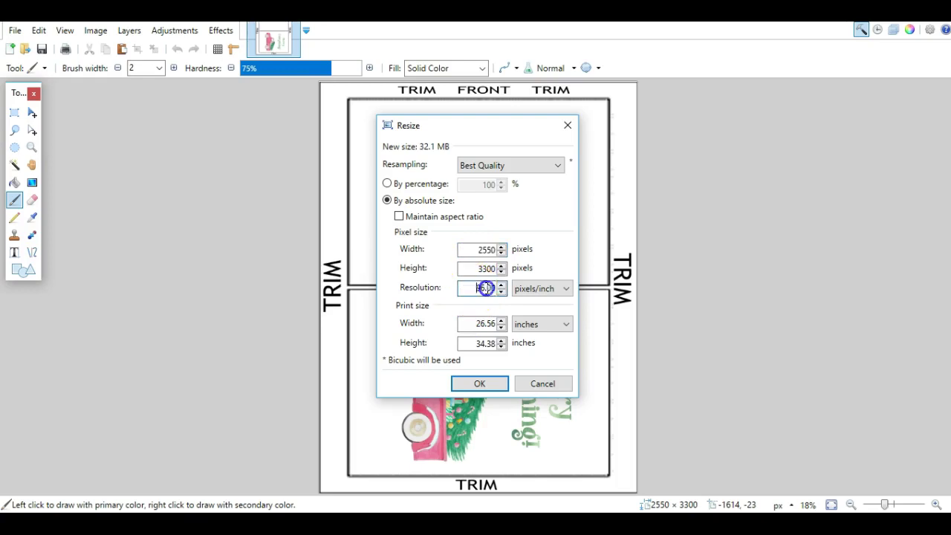
pyautogui.write('300')
pyautogui.click(475, 383)
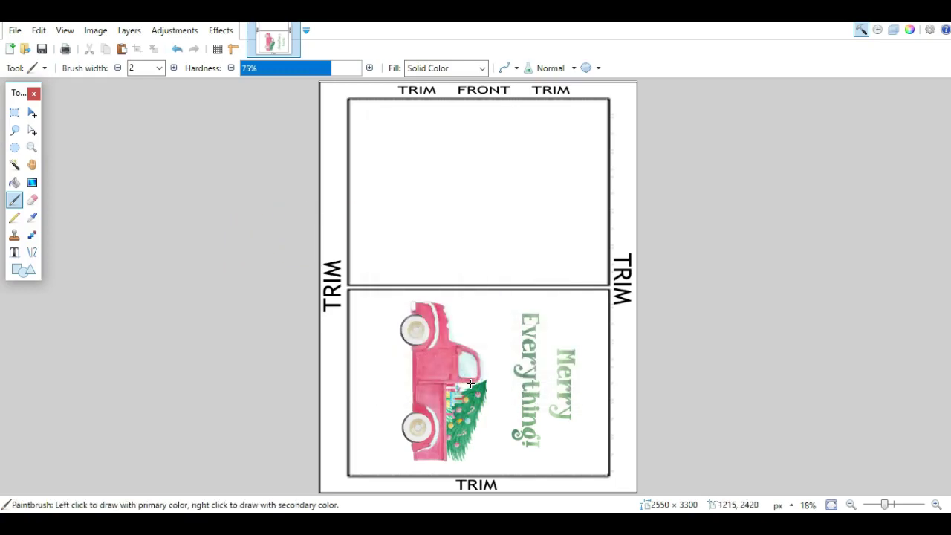
pyautogui.click(499, 354)
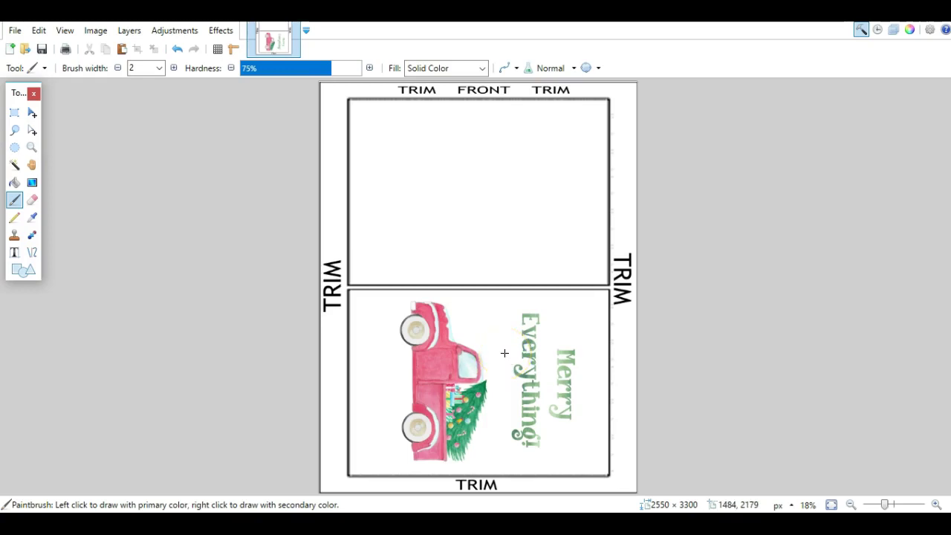
pyautogui.moveTo(504, 353)
pyautogui.mouseDown()
pyautogui.moveTo(446, 372)
pyautogui.moveTo(442, 362)
pyautogui.moveTo(496, 364)
pyautogui.mouseUp()
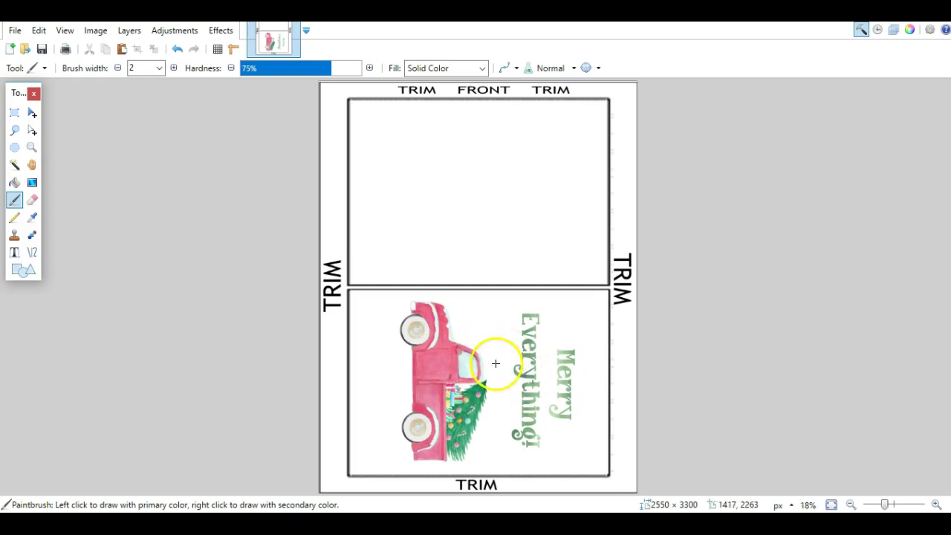
pyautogui.click(488, 355)
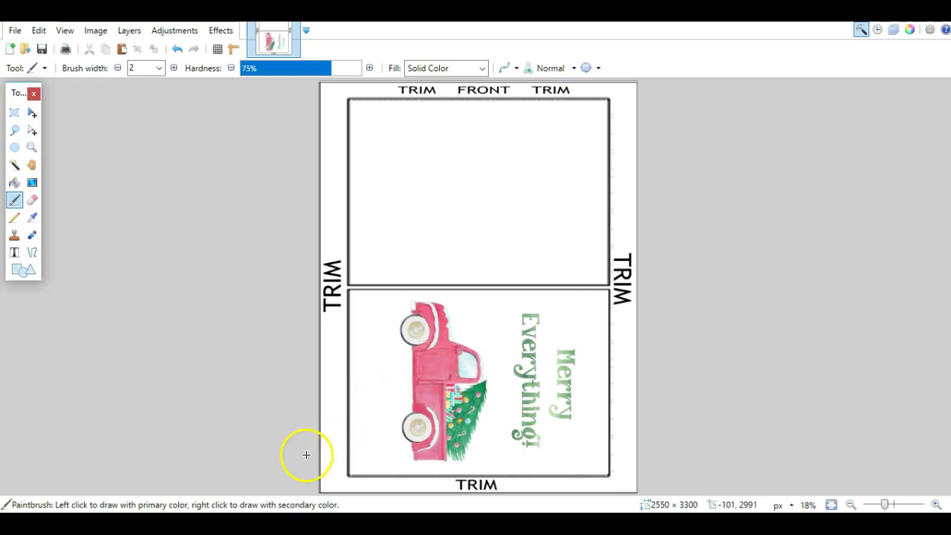
# Save the 300 dpi image to the desktop as JPEG frontchrist11 at quality 100, replacing the existing file and checking the save preview
pyautogui.click(14, 31)
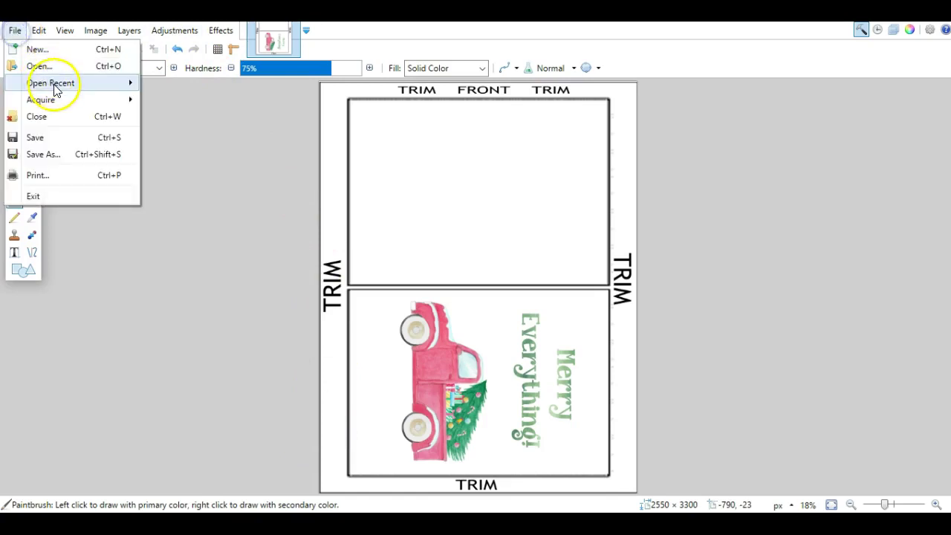
pyautogui.click(44, 154)
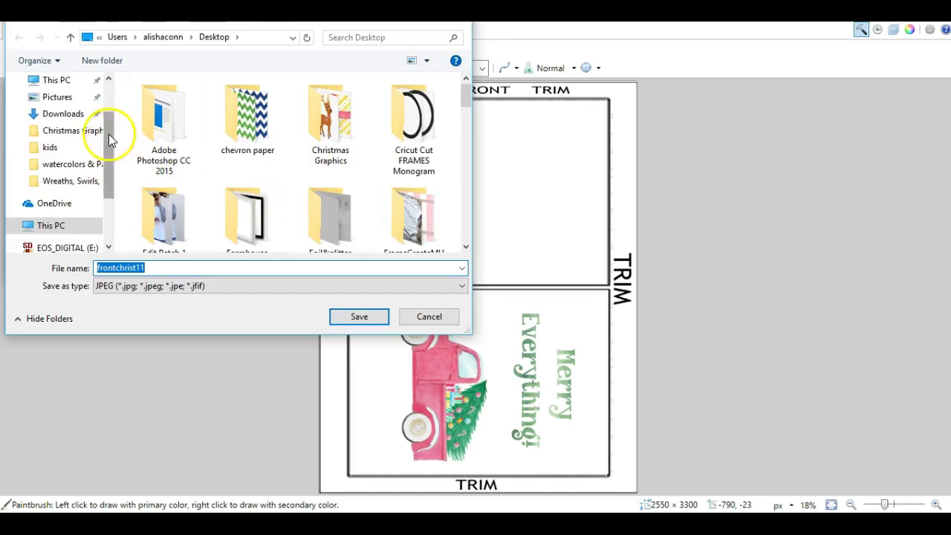
pyautogui.click(108, 79)
pyautogui.click(61, 109)
pyautogui.click(342, 315)
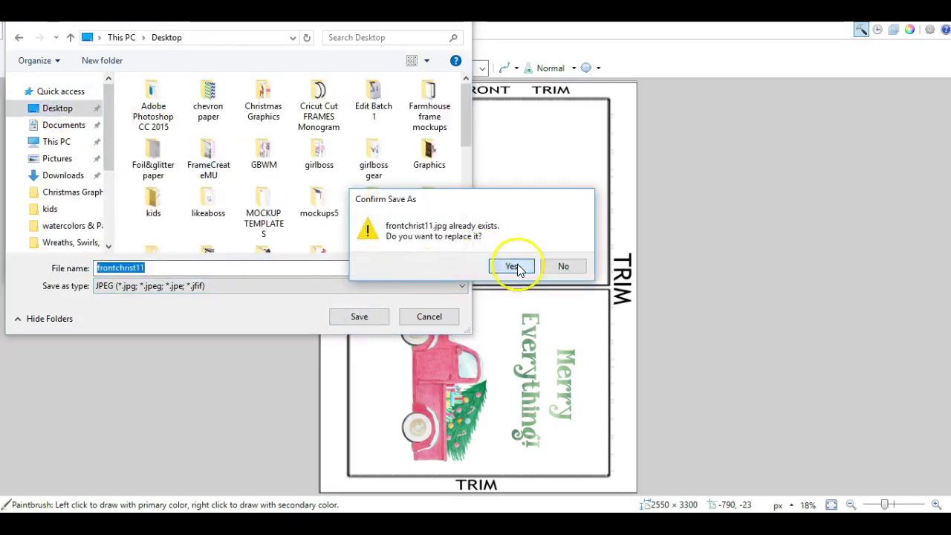
pyautogui.click(513, 265)
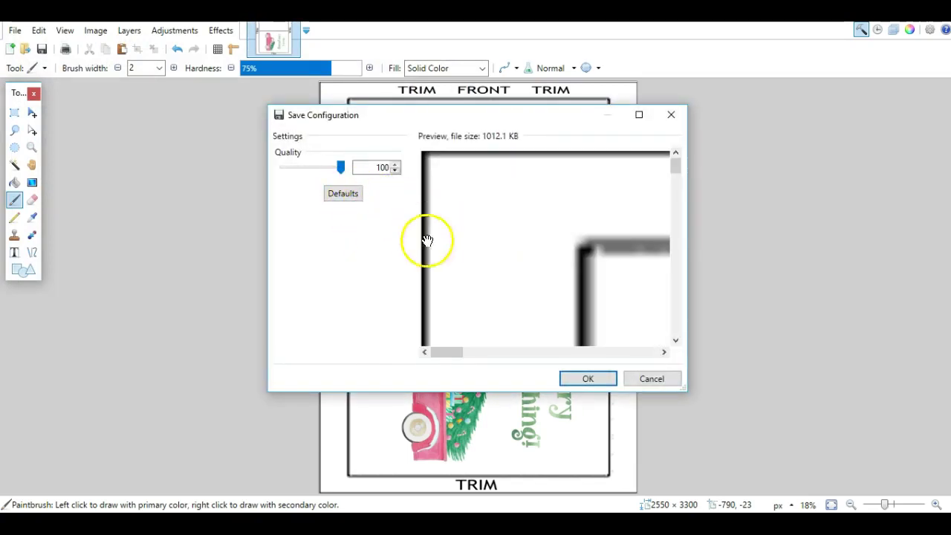
pyautogui.click(448, 356)
pyautogui.moveTo(449, 356); pyautogui.dragTo(482, 357)
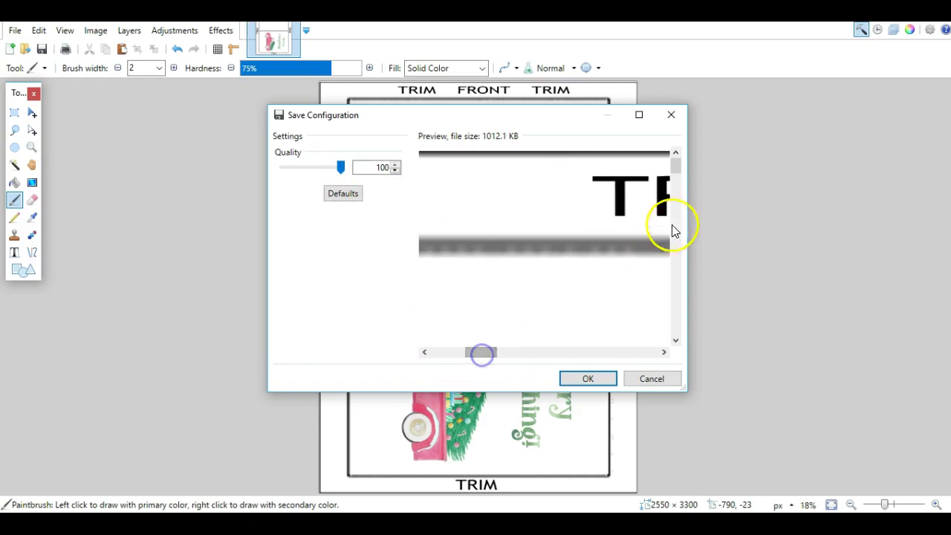
pyautogui.moveTo(679, 167); pyautogui.dragTo(683, 268)
pyautogui.moveTo(497, 353)
pyautogui.mouseDown()
pyautogui.moveTo(531, 352)
pyautogui.moveTo(501, 355)
pyautogui.mouseUp()
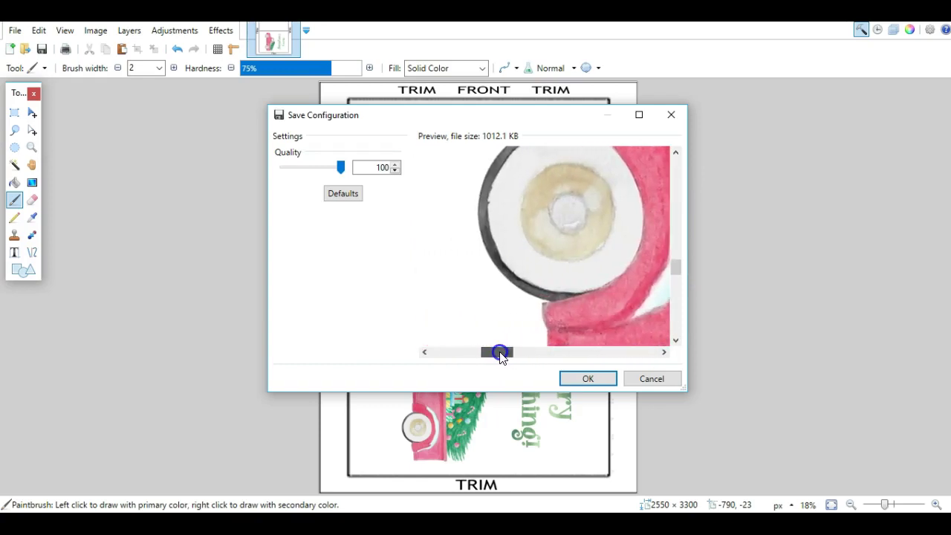
pyautogui.click(593, 378)
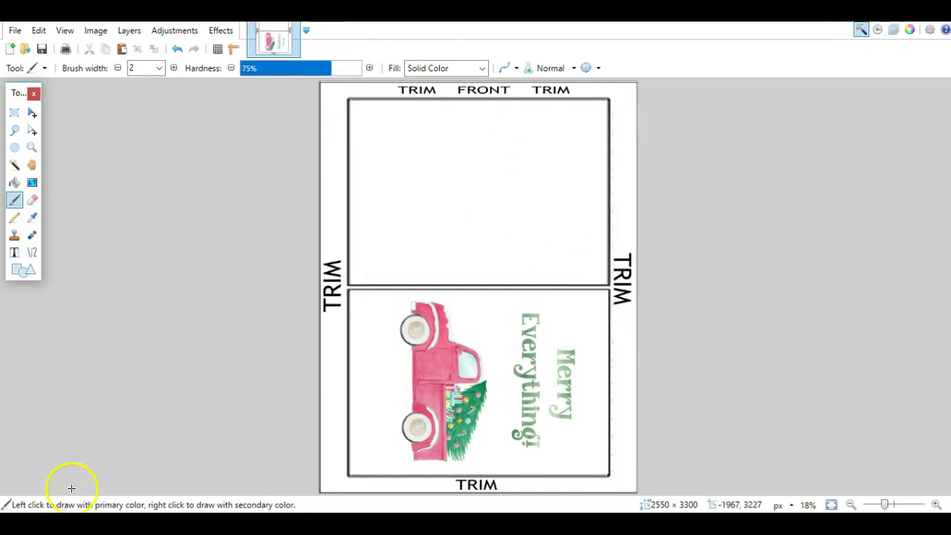
# Switch to iPiccy and open the invitationmu2 envelope mockup from the photo library without saving the current image
pyautogui.click(76, 451)
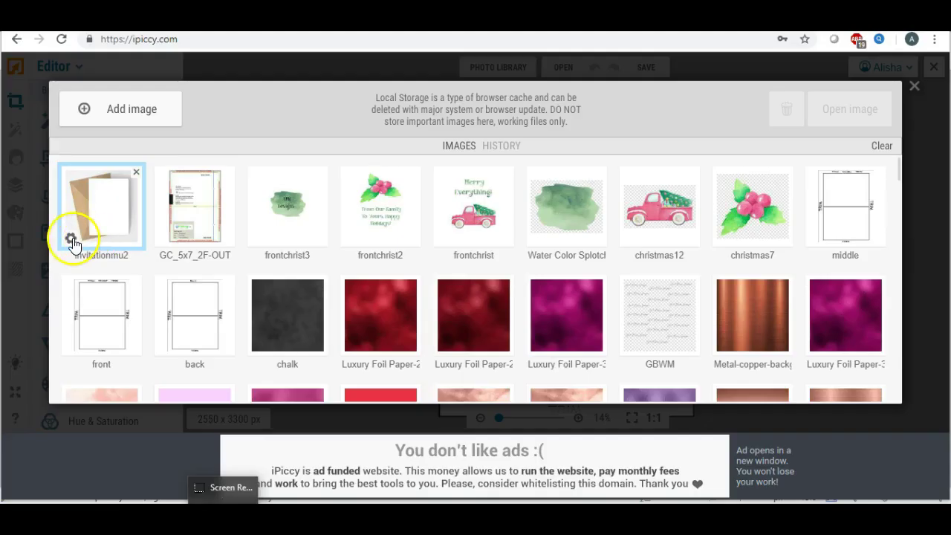
pyautogui.click(70, 239)
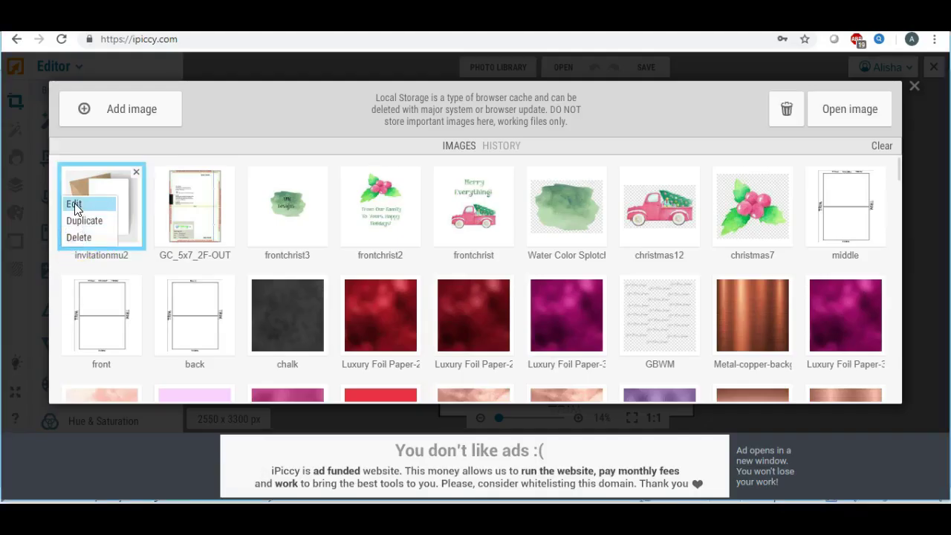
pyautogui.click(75, 205)
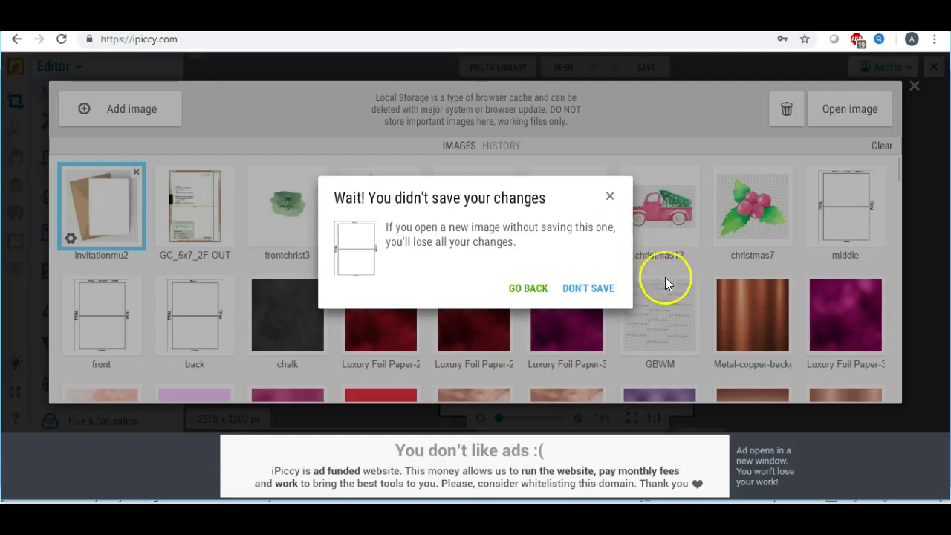
pyautogui.click(586, 290)
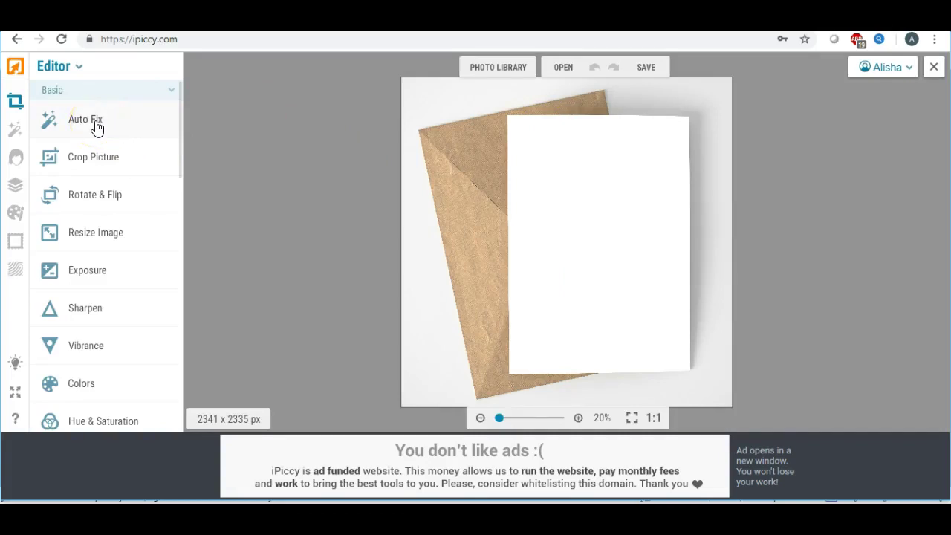
# Add the frontchrist "Merry Everything!" truck image as a layer, aligned to the upper-left corner of the mockup's blank card
pyautogui.click(14, 185)
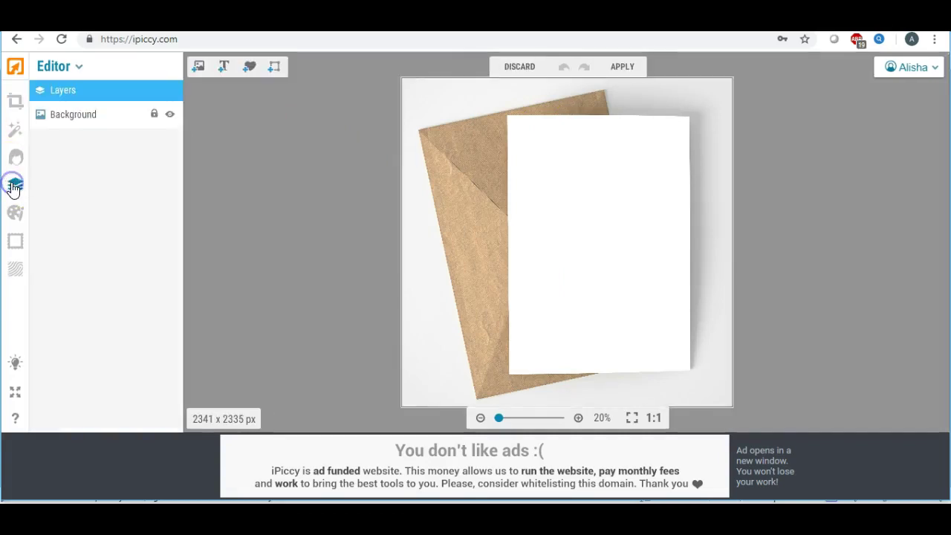
pyautogui.click(198, 66)
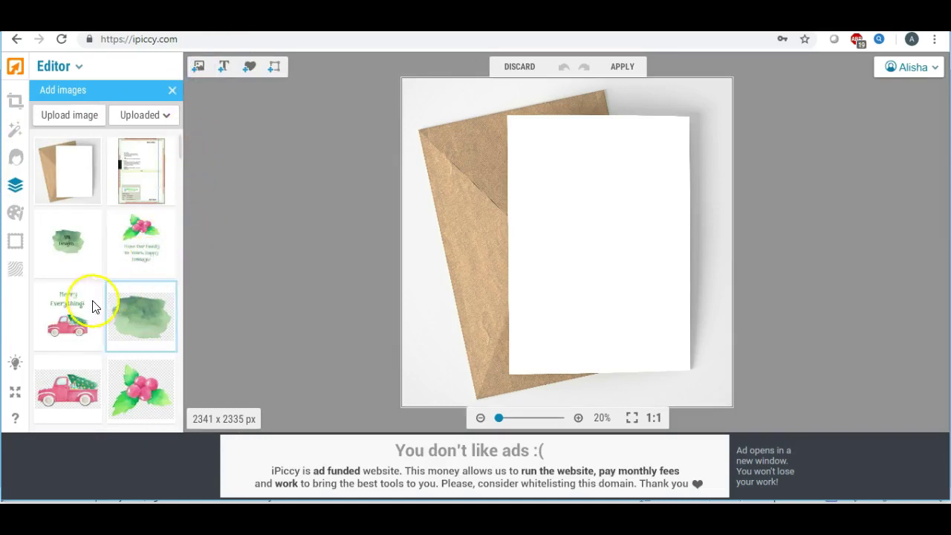
pyautogui.moveTo(70, 310); pyautogui.dragTo(552, 180)
pyautogui.click(581, 219)
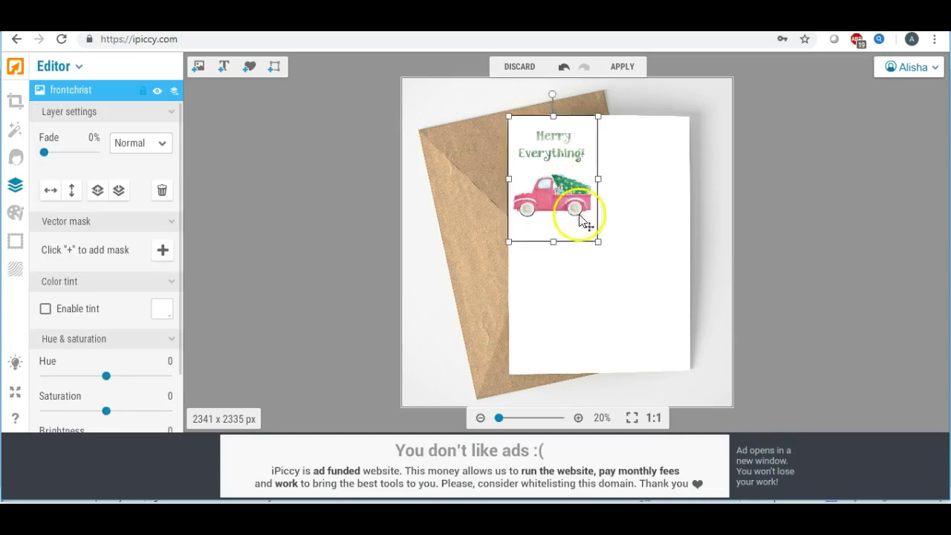
# Enlarge and stretch the frontchrist layer to cover the mockup's white card completely, and deselect it
pyautogui.moveTo(603, 247); pyautogui.dragTo(704, 362)
pyautogui.moveTo(685, 239)
pyautogui.mouseDown()
pyautogui.moveTo(679, 266)
pyautogui.moveTo(675, 238)
pyautogui.moveTo(691, 240)
pyautogui.mouseUp()
pyautogui.moveTo(602, 364); pyautogui.dragTo(604, 382)
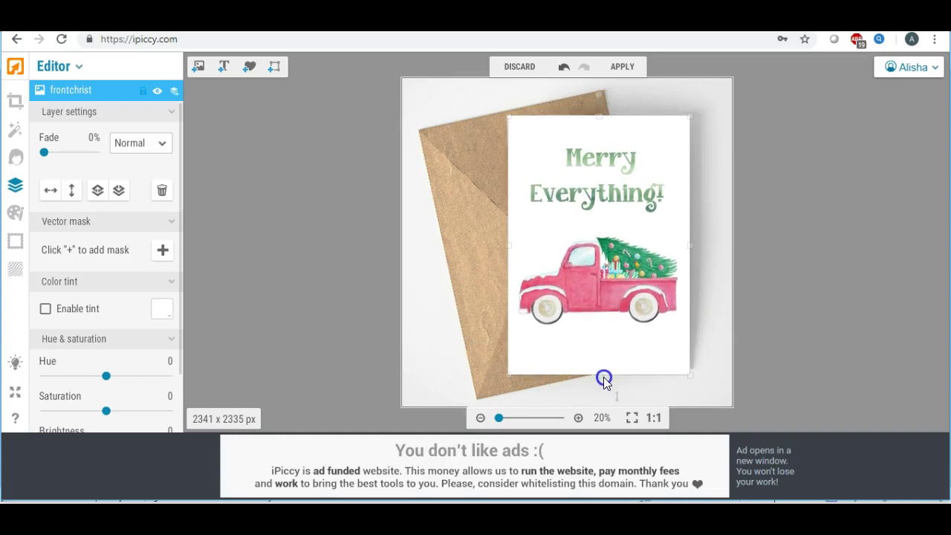
pyautogui.click(701, 303)
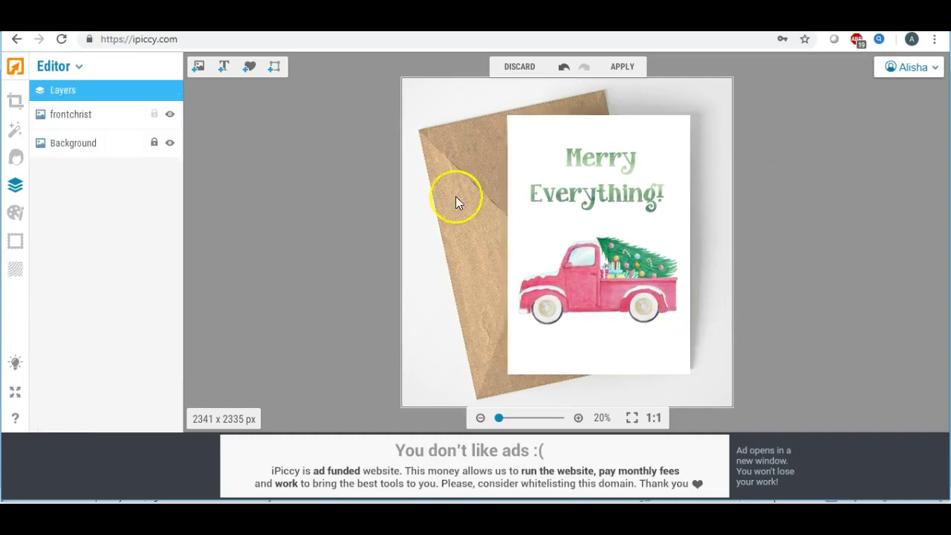